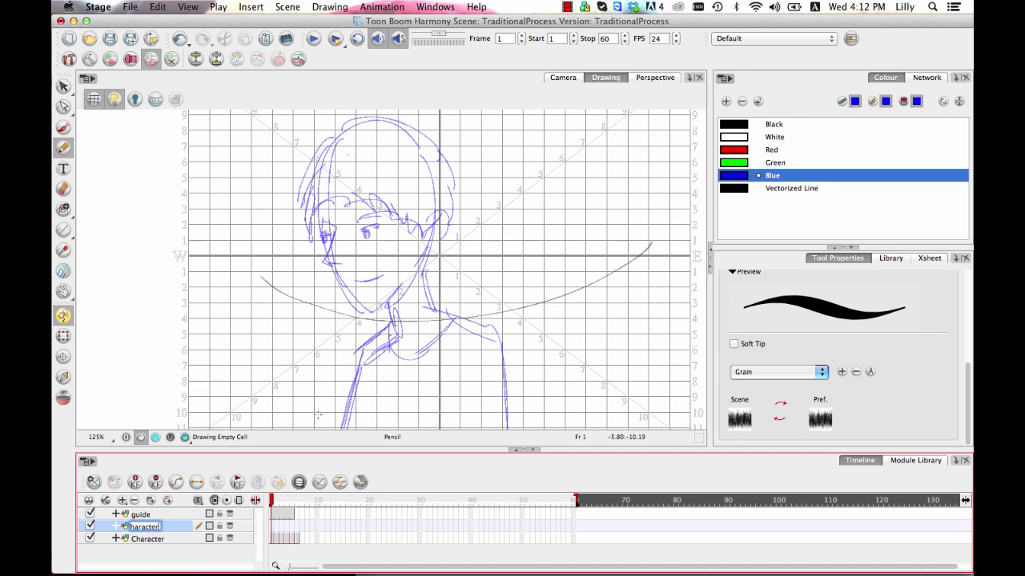
Name the new drawing layer CleanCharacter and select its first frame
key("Return")
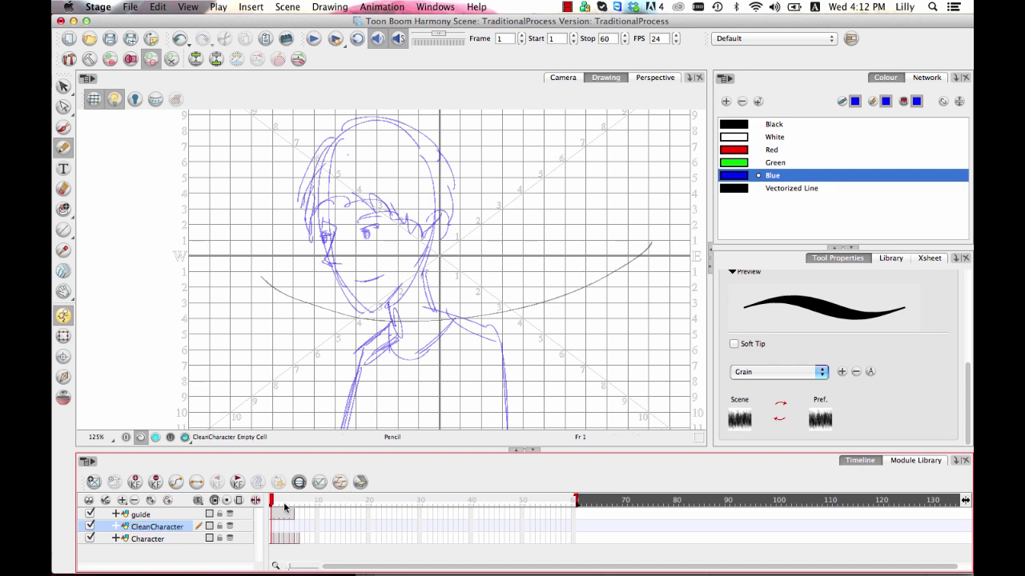
left_click(272, 528)
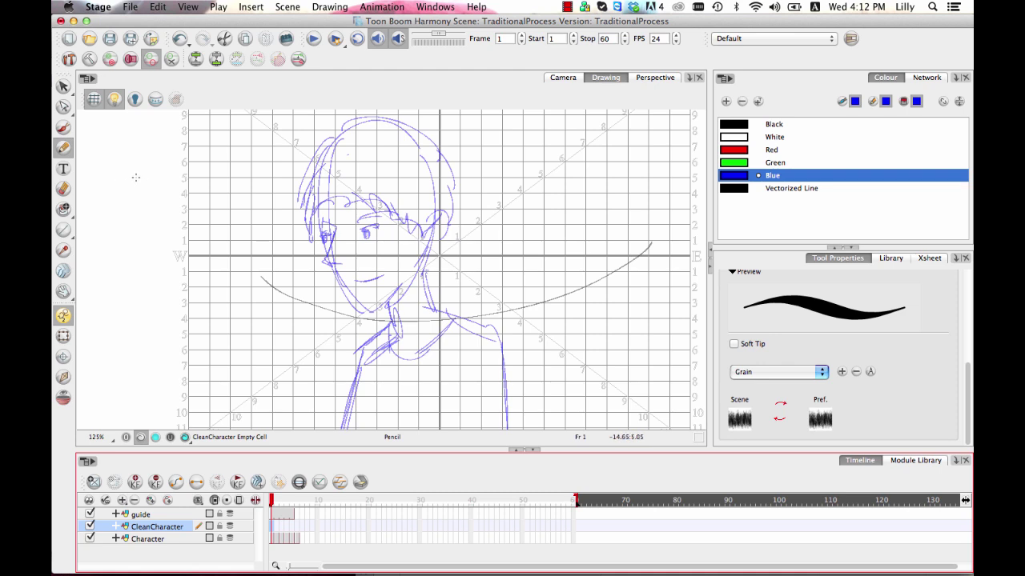
Draw a wavy test line beside the character using the Pencil in Black with No Opacity Texture
mouse_move(109, 203)
left_mouse_down()
mouse_move(126, 238)
mouse_move(200, 235)
mouse_move(243, 181)
left_mouse_up()
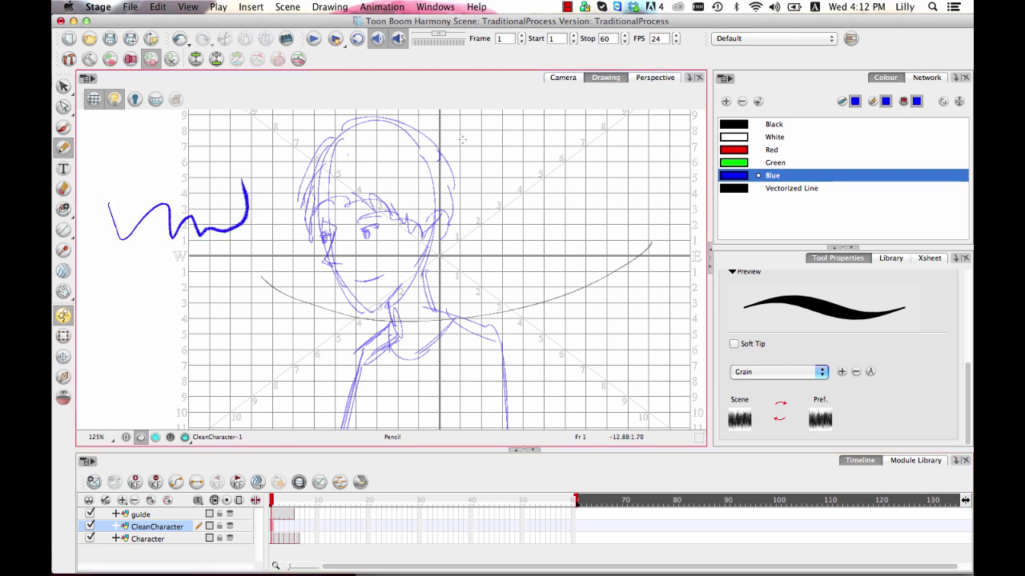
key("super+z")
left_click(745, 126)
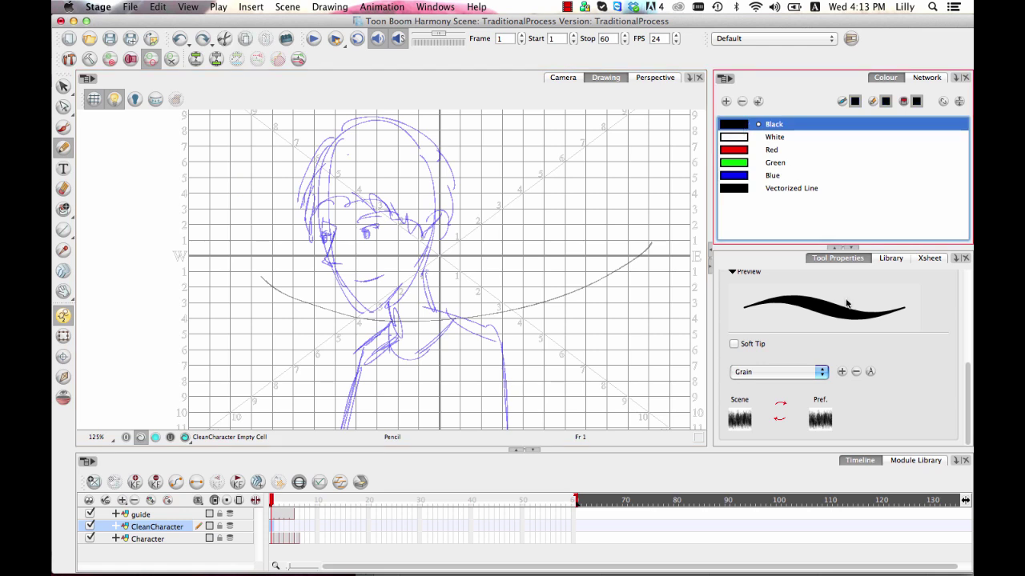
left_click(799, 371)
left_click(794, 309)
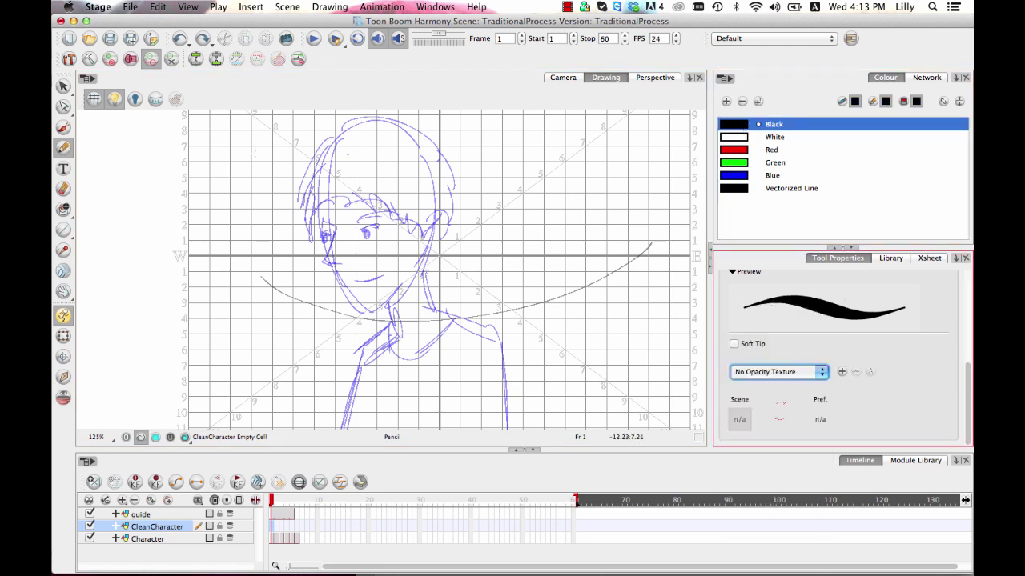
left_click_drag(110, 170, 233, 141)
Switch to the Brush tool and choose the Brush 2 preset instead of the textured brush
left_click(64, 126)
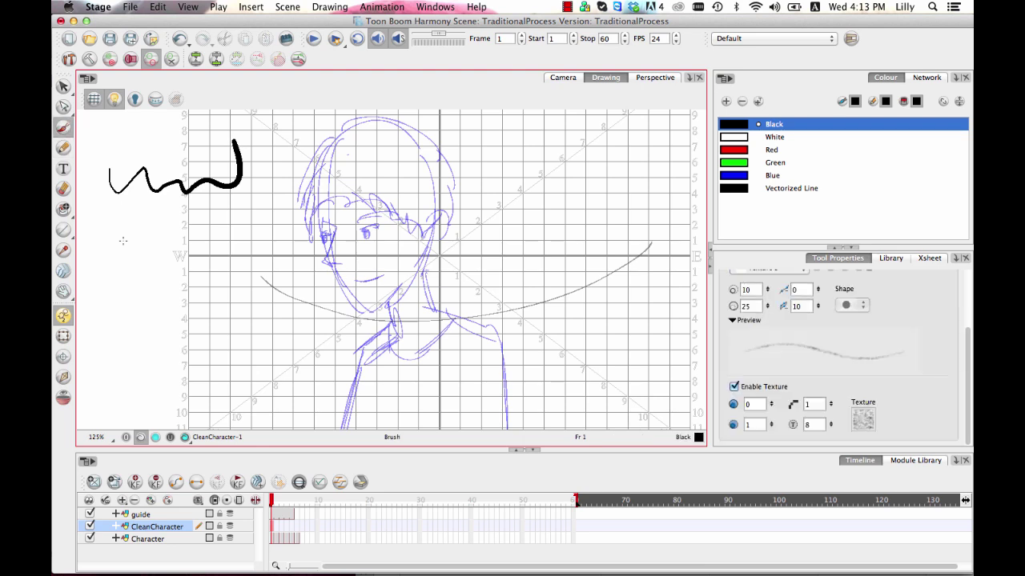
mouse_move(112, 226)
left_mouse_down()
mouse_move(170, 221)
mouse_move(234, 207)
left_mouse_up()
key("super+z")
left_click_drag(966, 355, 971, 307)
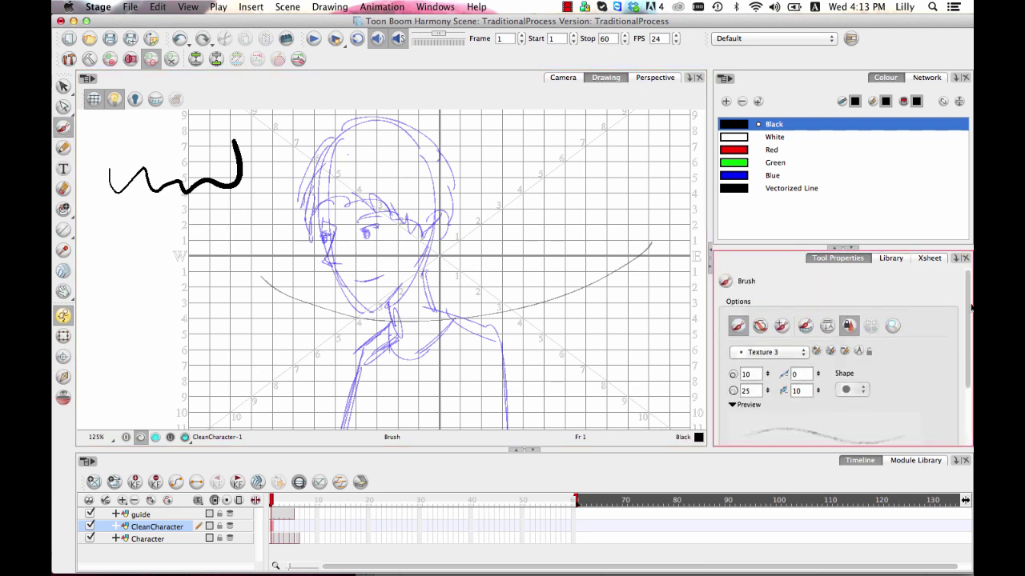
left_click(766, 352)
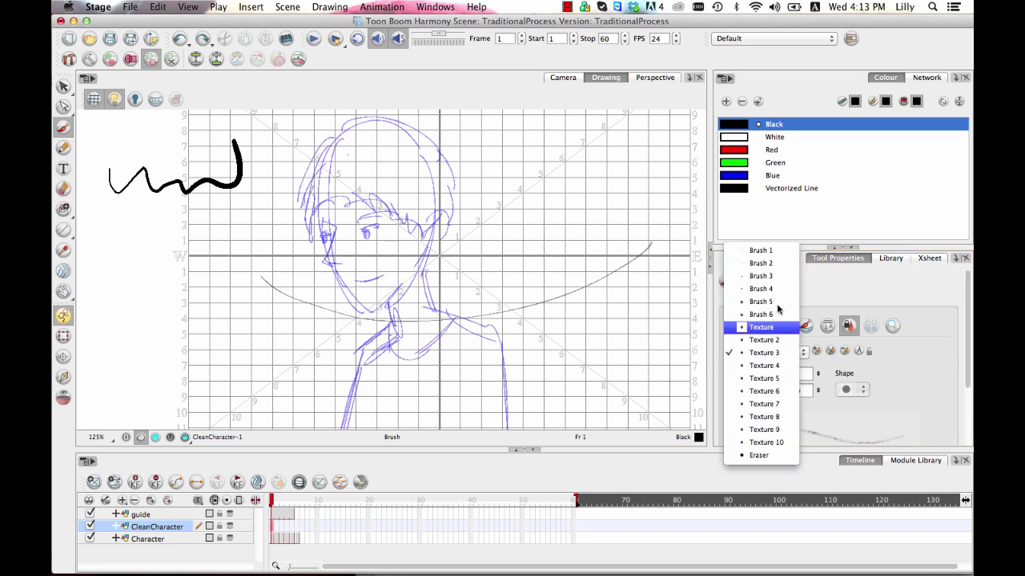
left_click(770, 263)
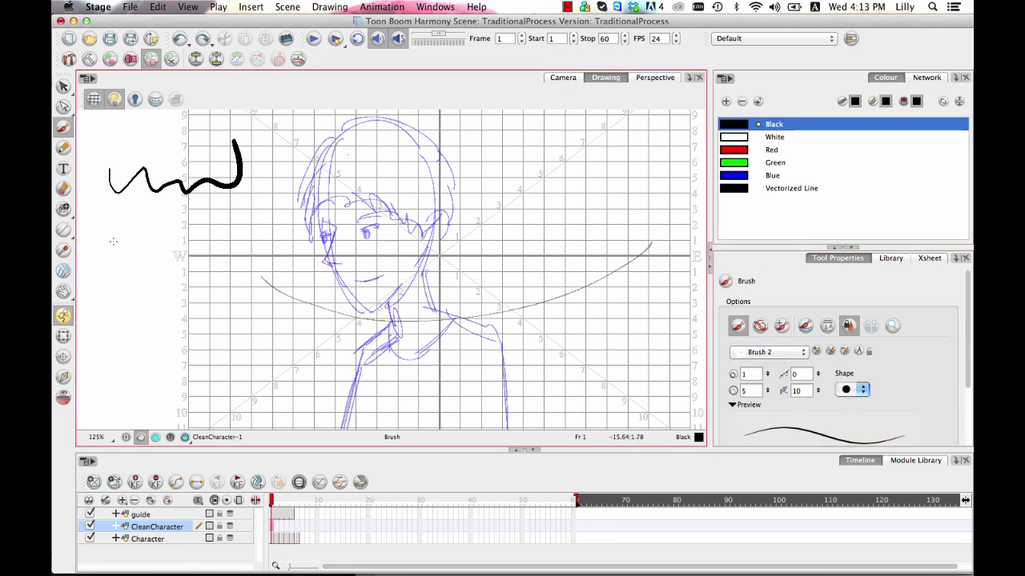
Increase the brush's maximum size to 68.83 and draw a thick wavy brush line below the pencil line
mouse_move(113, 229)
left_mouse_down()
mouse_move(145, 261)
mouse_move(206, 234)
mouse_move(218, 207)
mouse_move(238, 247)
left_mouse_up()
key("ctrl+z")
key("o")
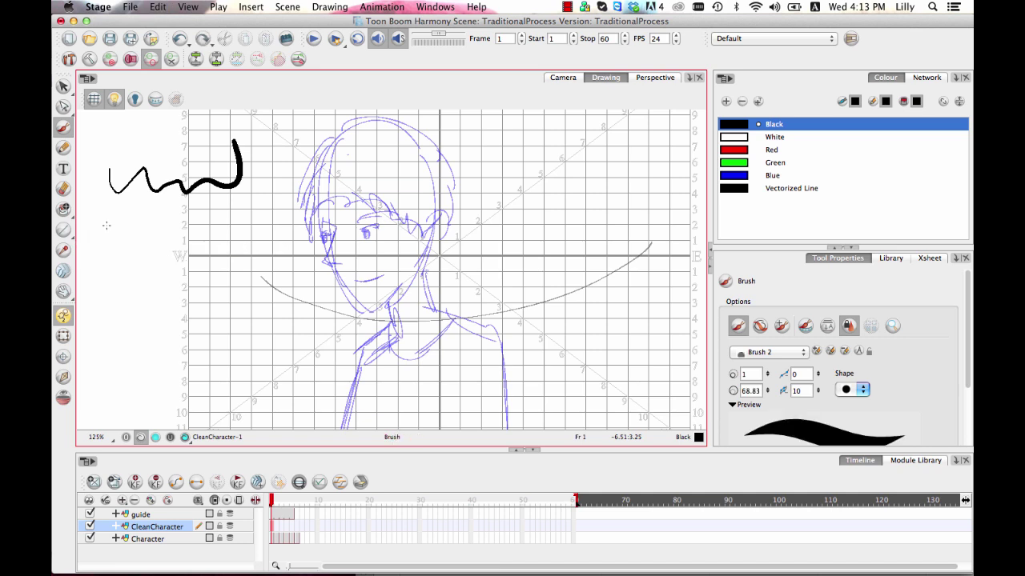
mouse_move(109, 225)
left_mouse_down()
mouse_move(126, 247)
mouse_move(160, 251)
mouse_move(220, 226)
mouse_move(244, 253)
mouse_move(427, 268)
left_mouse_up()
key("2")
key("2")
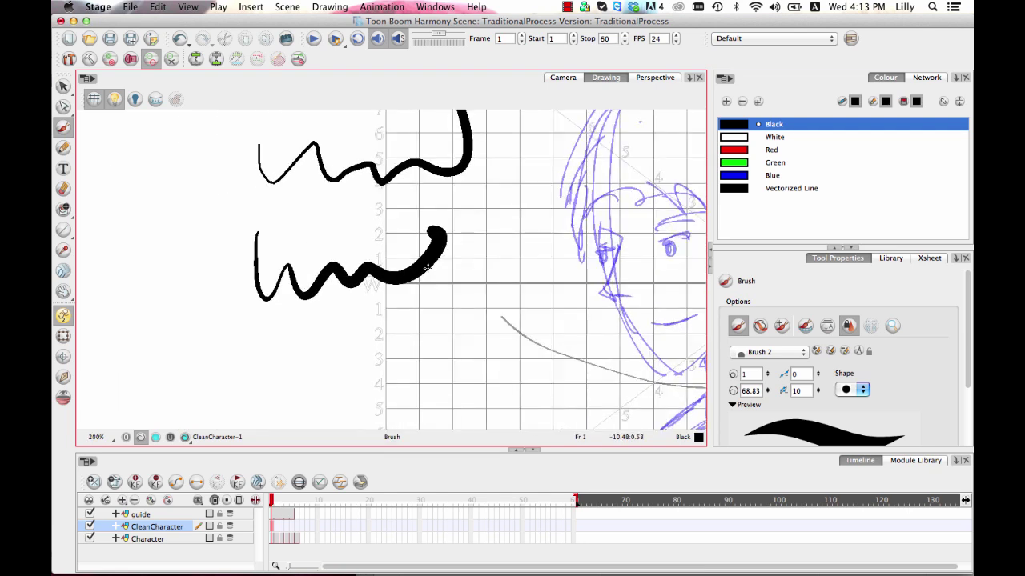
Select both the pencil line and the brush line to compare how they are built
left_click(63, 86)
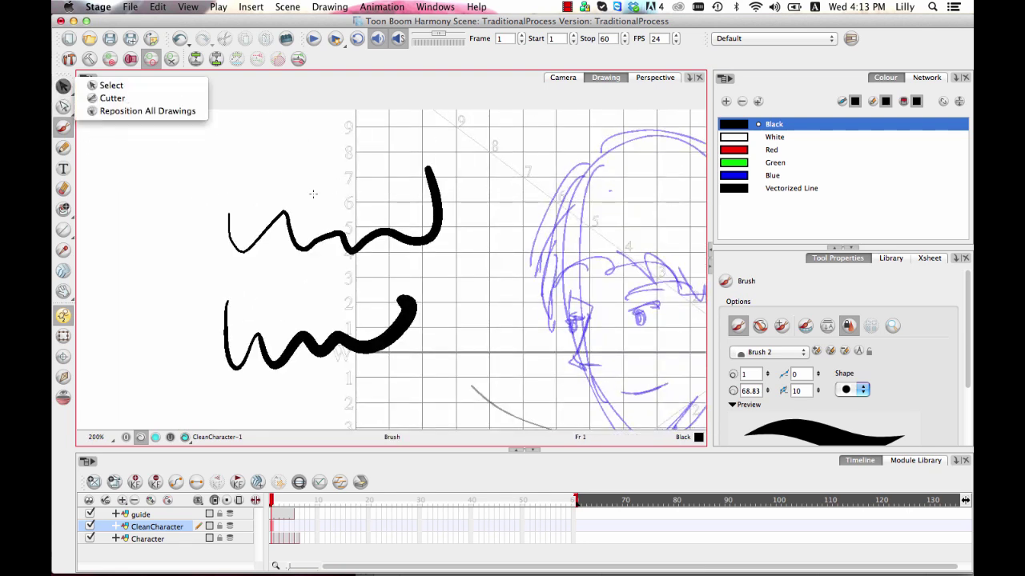
left_click(165, 85)
left_click_drag(297, 109, 320, 450)
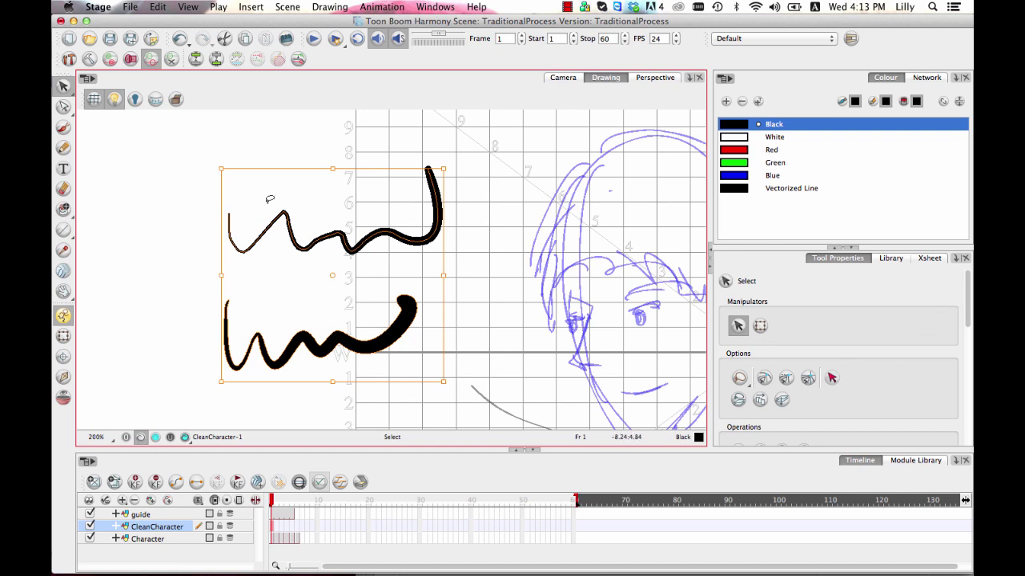
Examine the Pencil tool's minimum and maximum size settings
left_click(63, 147)
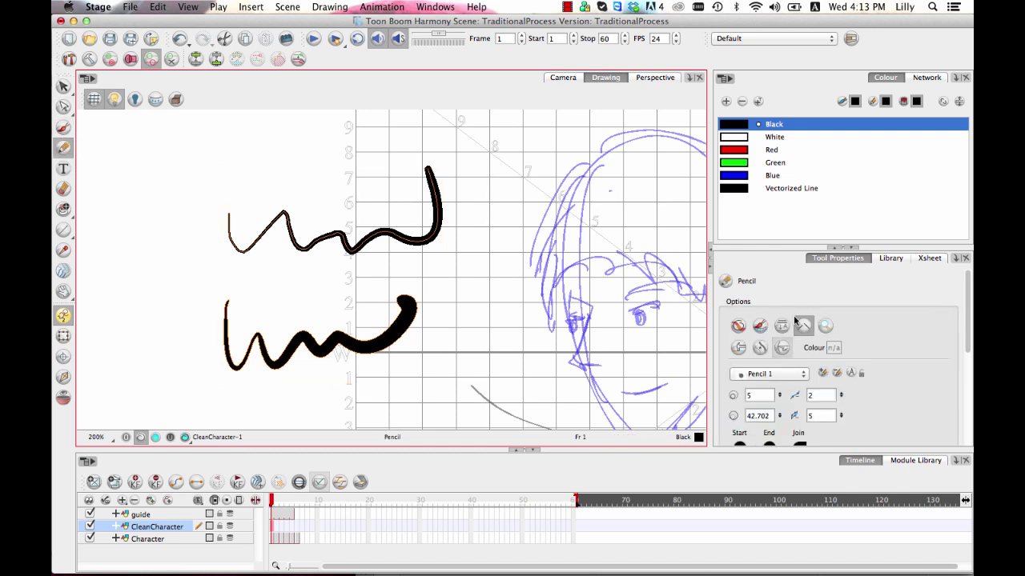
left_click(756, 395)
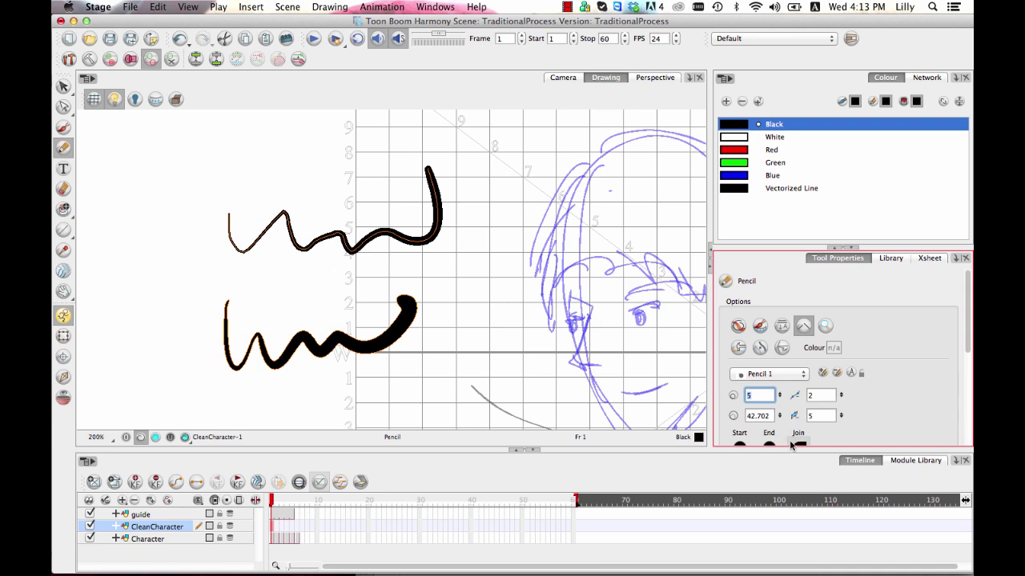
left_click(771, 415)
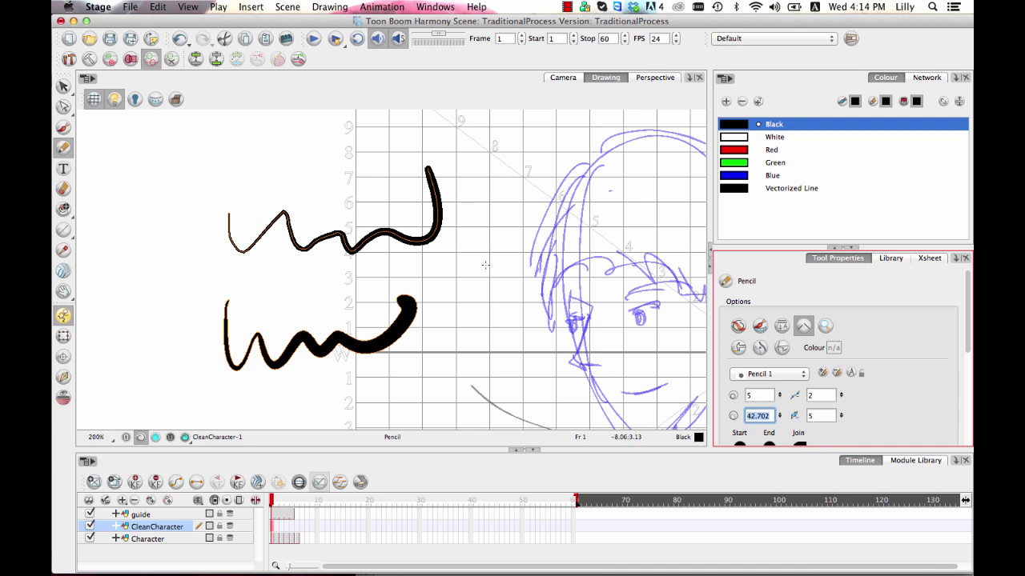
Select all artwork in the CleanCharacter drawing and inspect the centre line and outline of the two lines close up
left_click(64, 86)
key("ctrl+a")
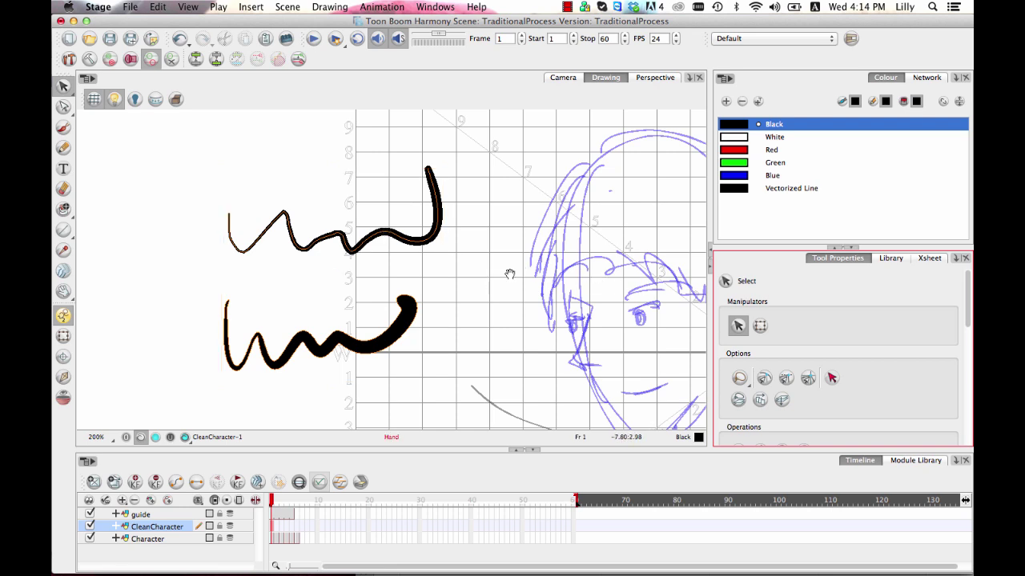
left_click_drag(504, 272, 604, 259)
key("2")
key("2")
key("2")
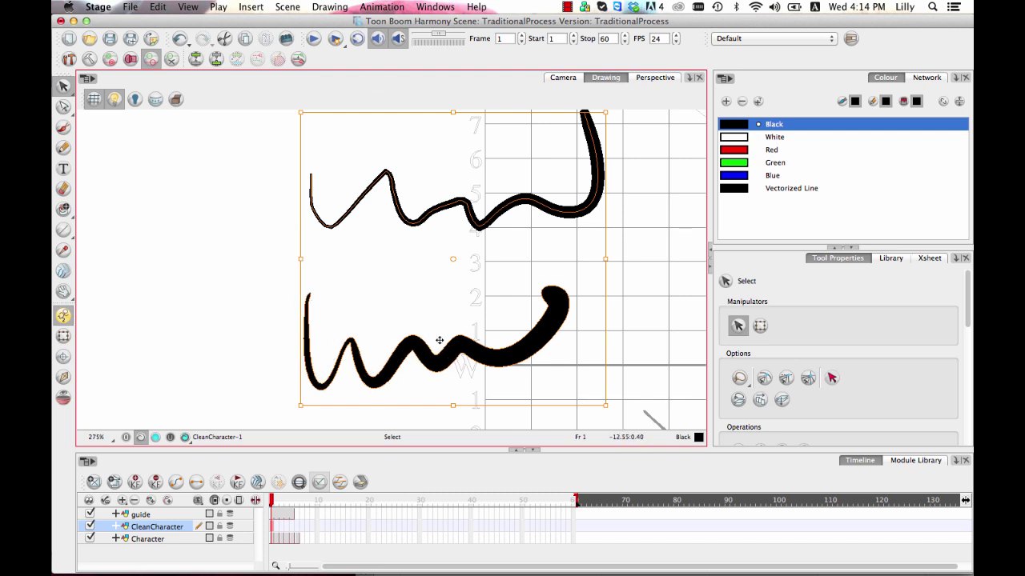
Raise the first peak of the pencil line slightly with the Contour Editor
left_click(68, 111)
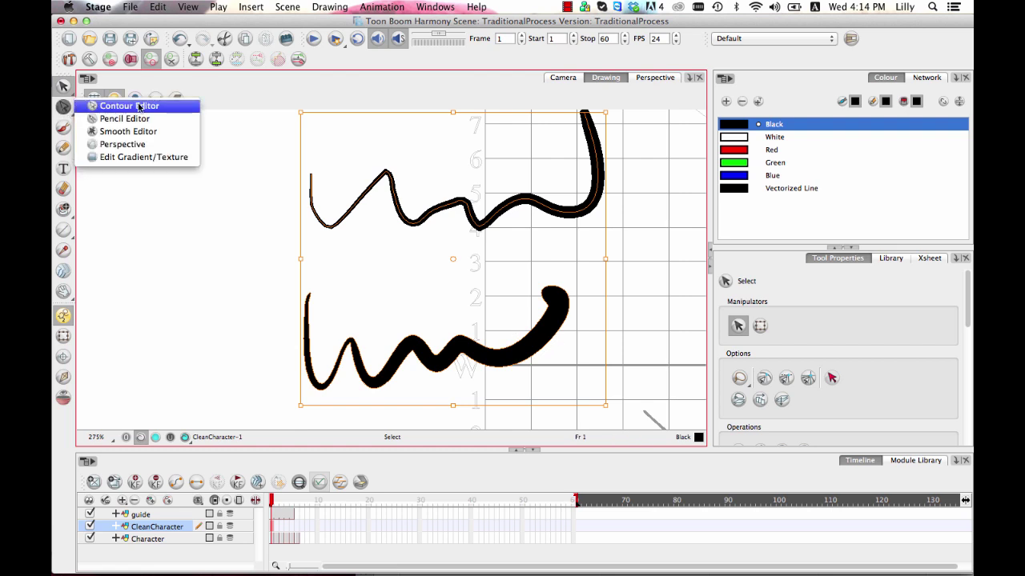
left_click(184, 108)
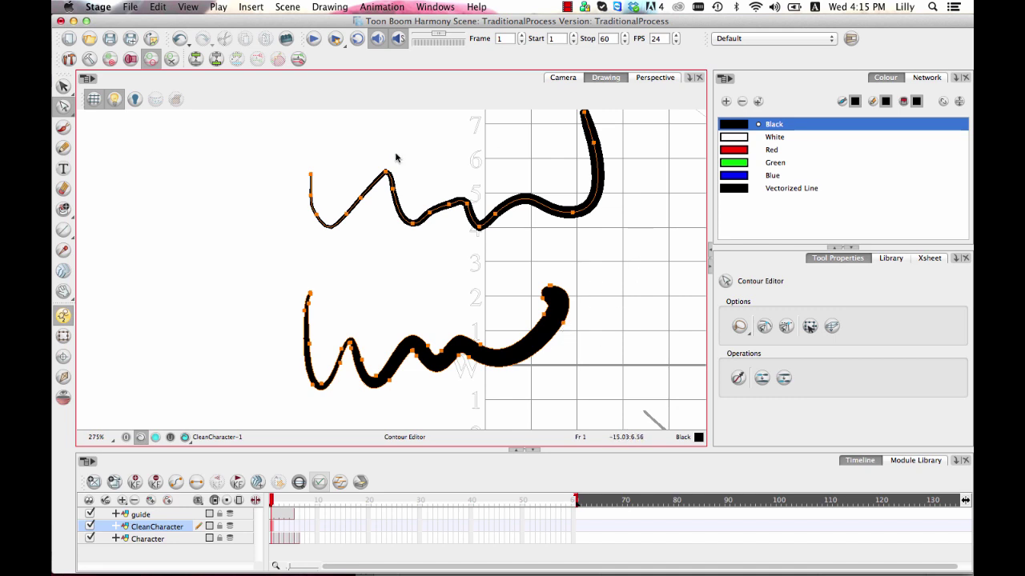
left_click_drag(388, 177, 385, 161)
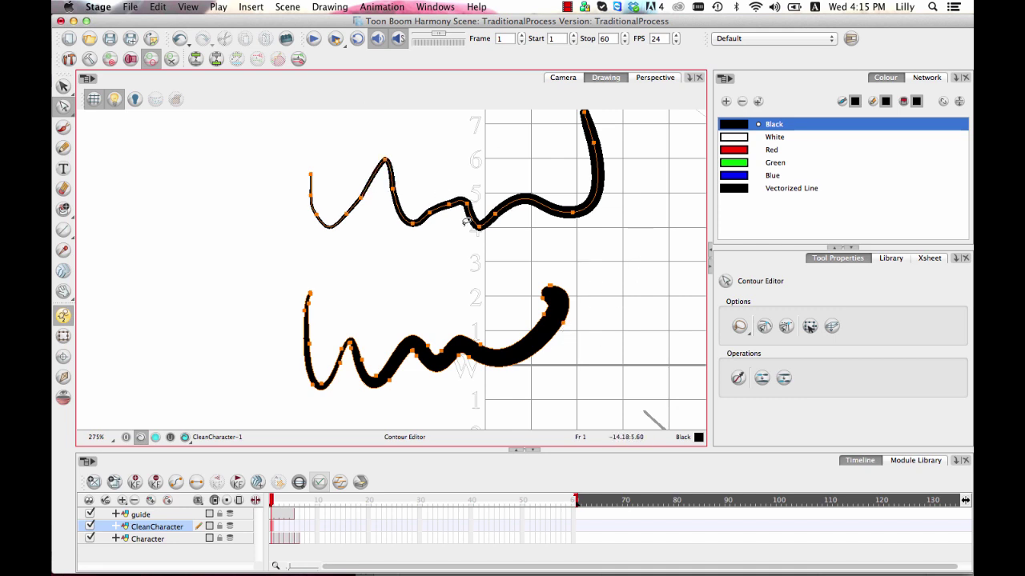
left_click(437, 272)
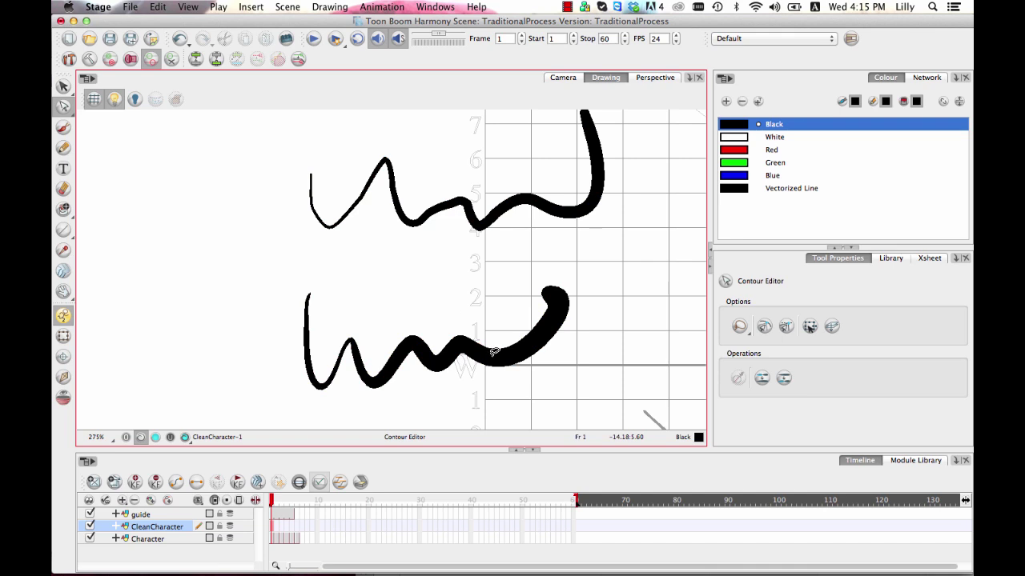
Select only the pencil line and pull its last bend slightly down and to the left
left_click_drag(450, 153, 457, 239)
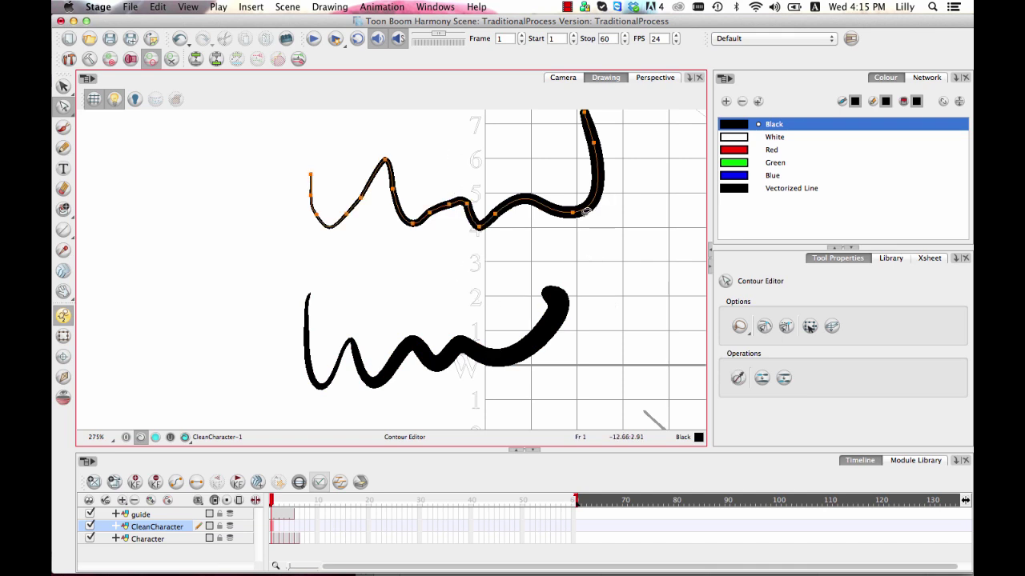
left_click(620, 245)
left_click(589, 213)
mouse_move(588, 213)
left_mouse_down()
mouse_move(590, 226)
mouse_move(578, 201)
mouse_move(580, 224)
mouse_move(575, 202)
mouse_move(579, 219)
left_mouse_up()
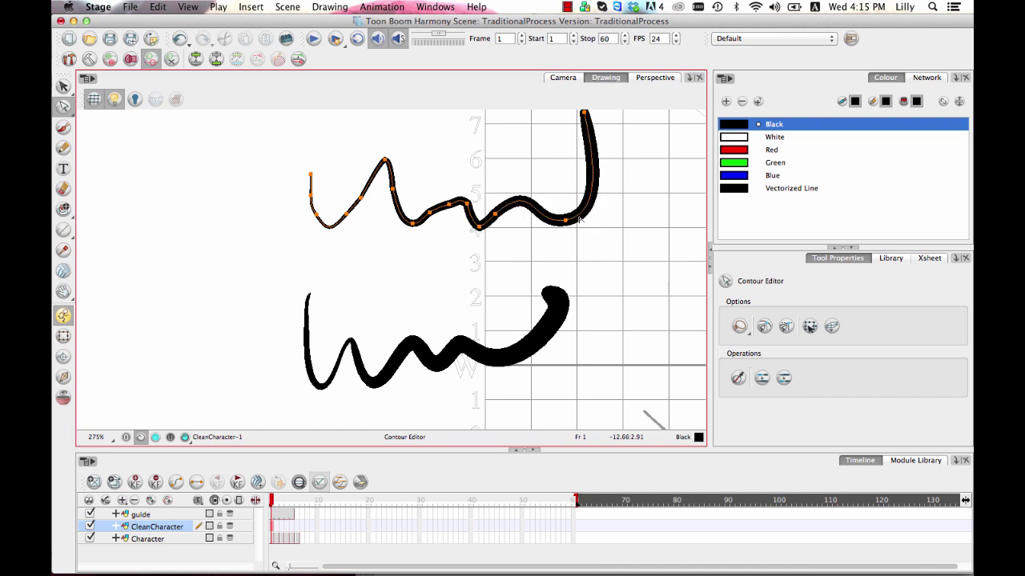
Reshape the end of the brush line with the Contour Editor, bulging the outer edge outward and thinning it into a tapered hook
left_click_drag(518, 284, 593, 388)
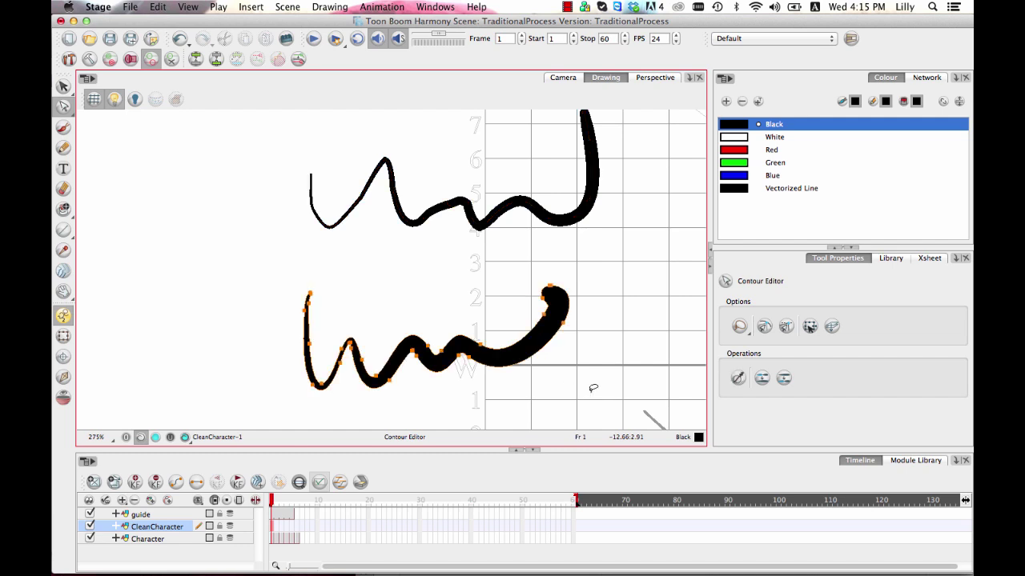
left_click_drag(555, 355, 563, 361)
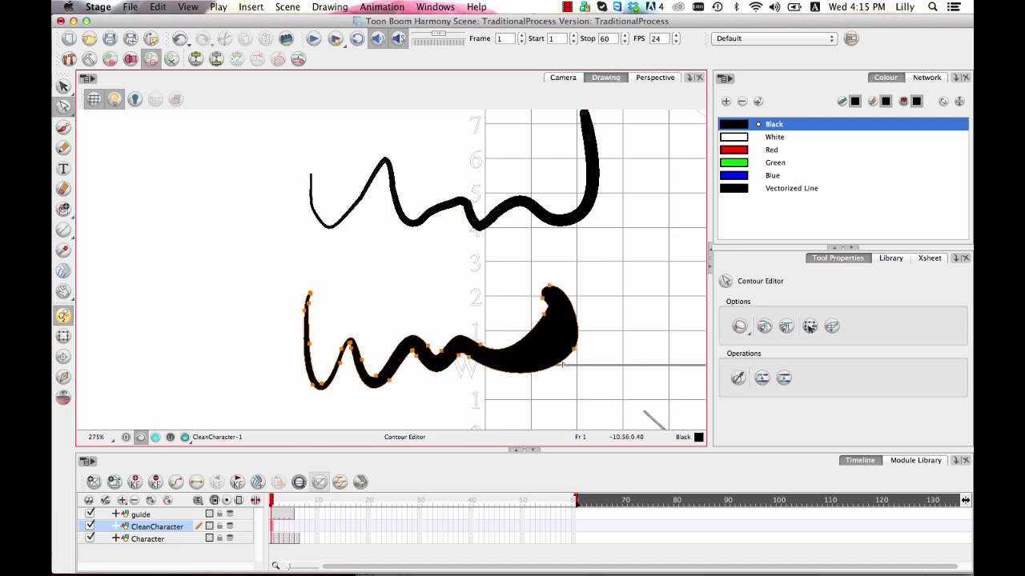
mouse_move(545, 323)
left_mouse_down()
mouse_move(535, 330)
mouse_move(552, 344)
mouse_move(537, 357)
mouse_move(570, 335)
mouse_move(552, 313)
mouse_move(575, 336)
mouse_move(569, 311)
mouse_move(593, 290)
mouse_move(632, 344)
left_mouse_up()
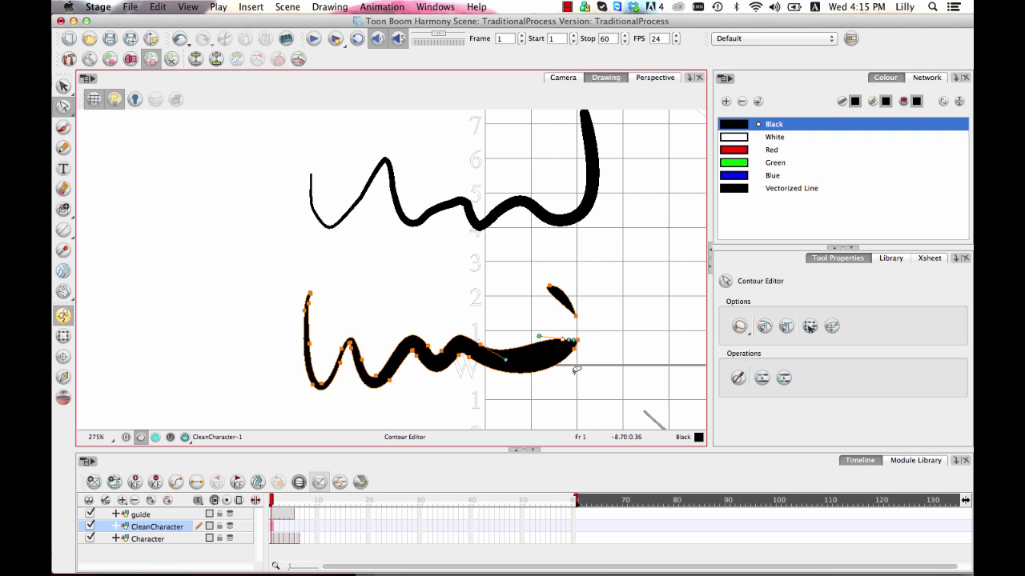
left_click(598, 328)
key("super+z")
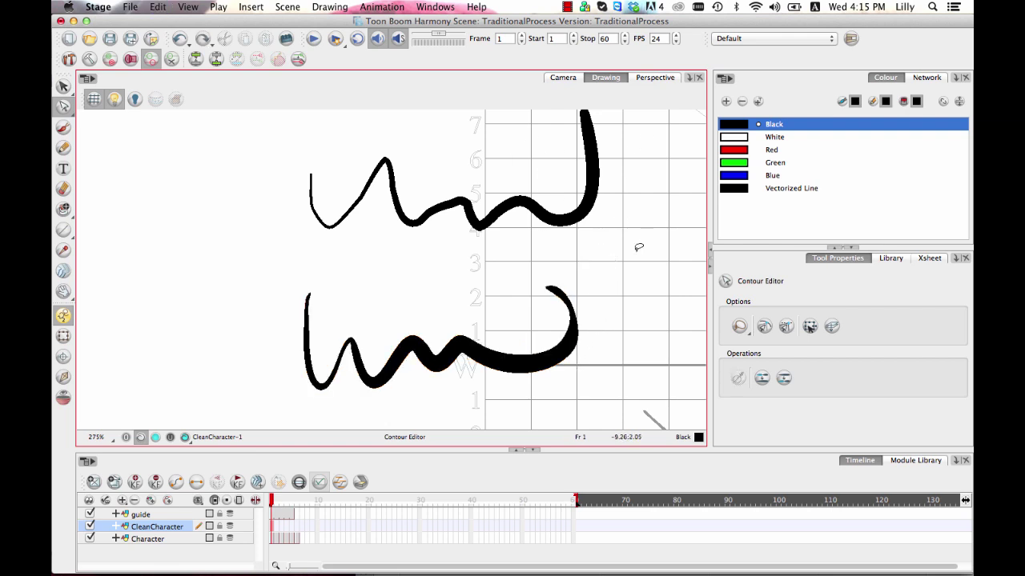
Pull the last bend of the pencil line further down to deepen the curve
left_click(567, 217)
left_click_drag(570, 222, 578, 247)
left_click(595, 267)
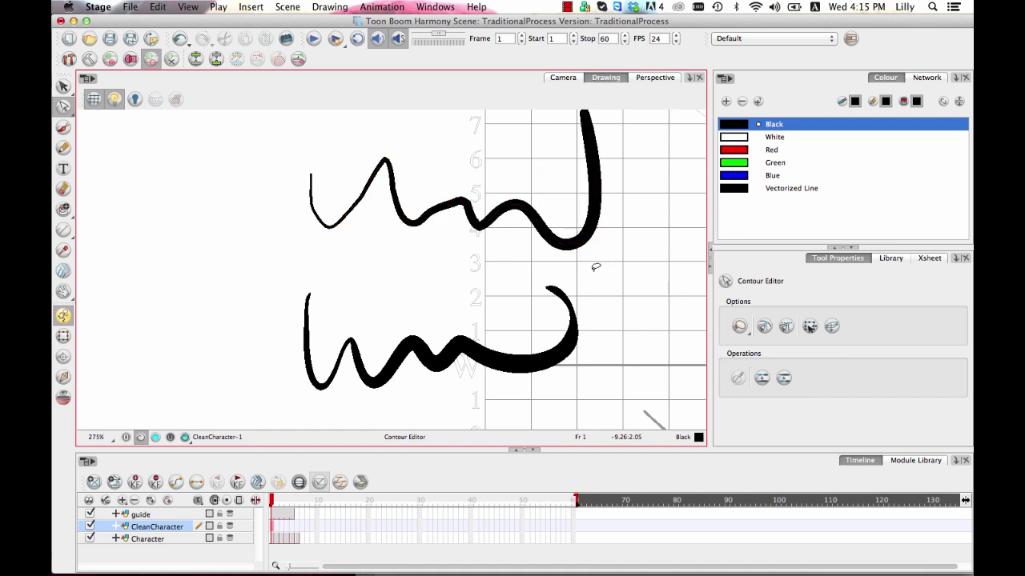
Vary the pencil line's thickness with the Pencil Editor, adjusting the thickness point and handle near its upper end to thicken the middle
left_click_drag(64, 107, 104, 107)
left_click(596, 209)
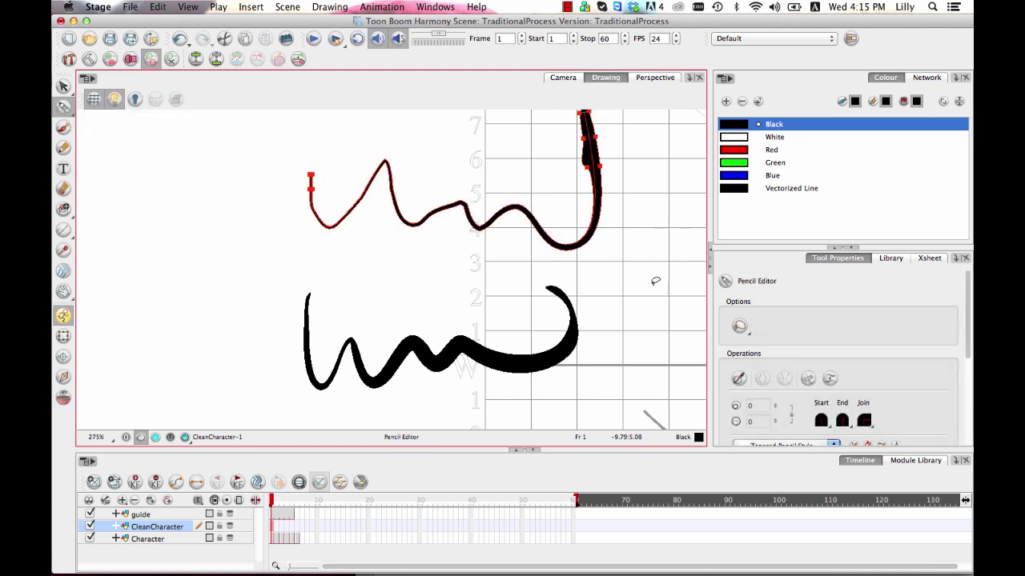
key("ctrl+z")
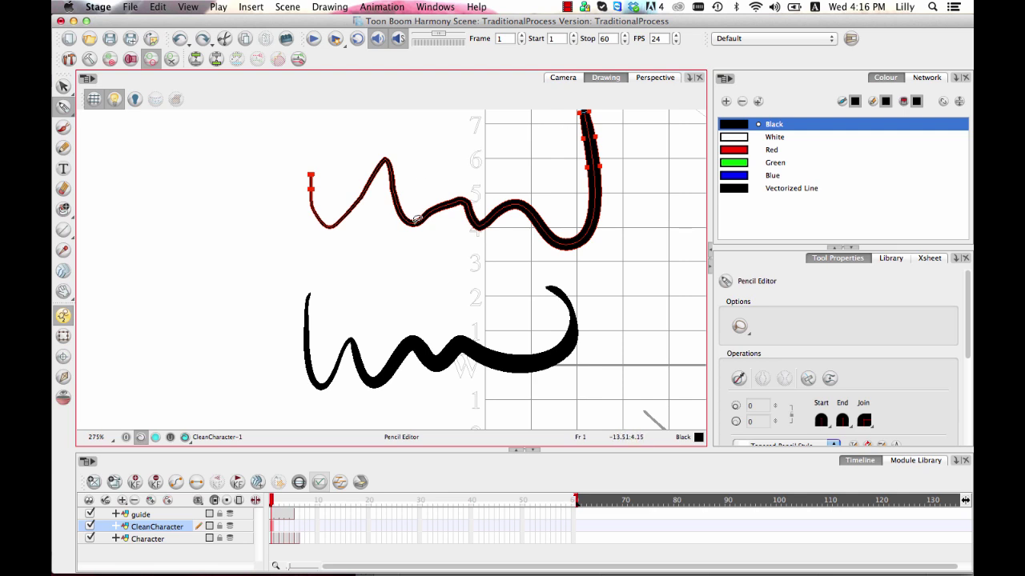
mouse_move(589, 173)
left_mouse_down()
mouse_move(577, 173)
mouse_move(594, 171)
left_mouse_up()
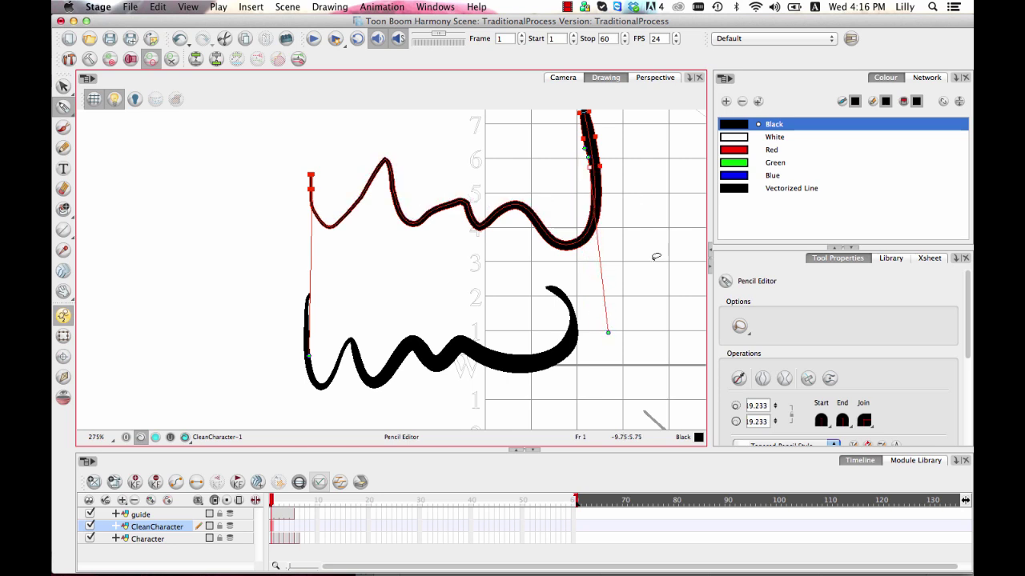
left_click_drag(611, 335, 589, 327)
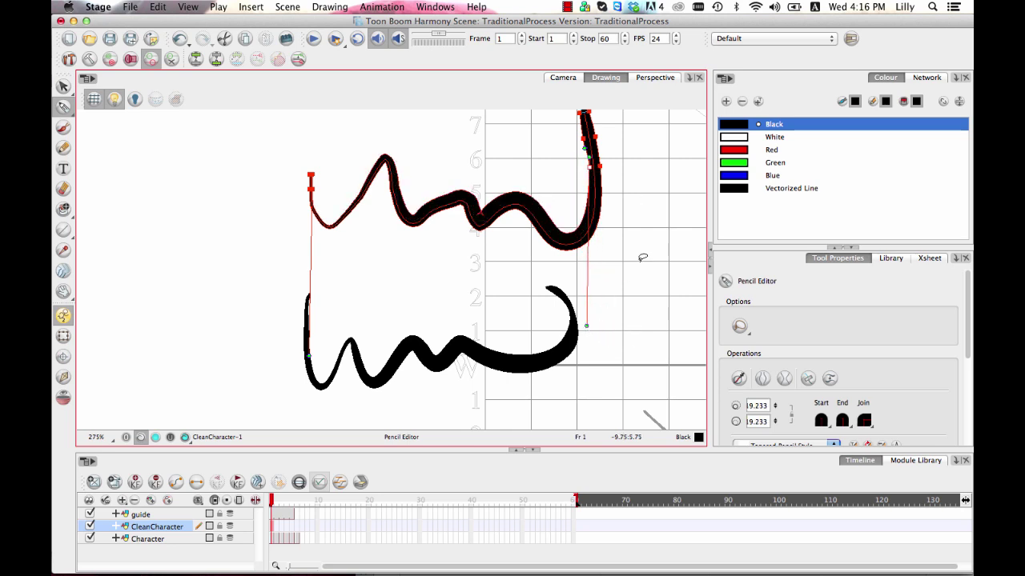
left_click(625, 144)
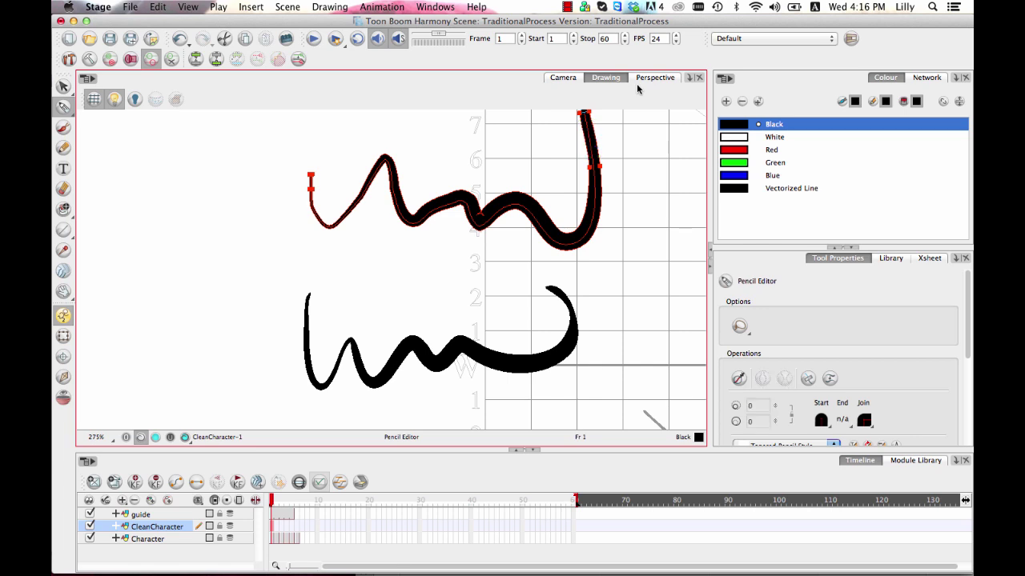
scroll(599, 293, "up", 3)
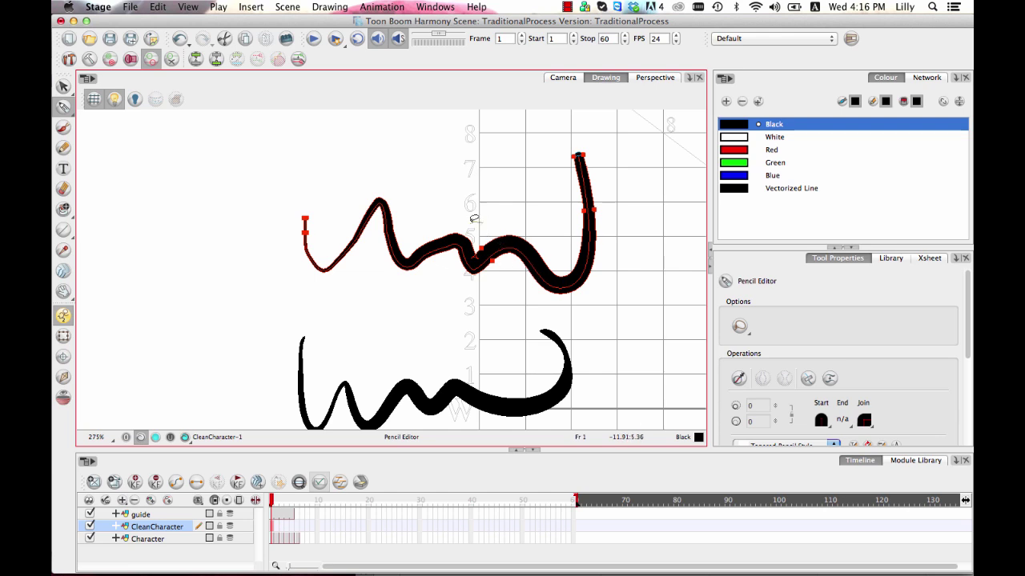
Delete the thickness points in the middle of the pencil line with the Pencil Editor
mouse_move(481, 222)
left_mouse_down()
mouse_move(504, 278)
mouse_move(450, 257)
mouse_move(490, 281)
left_mouse_up()
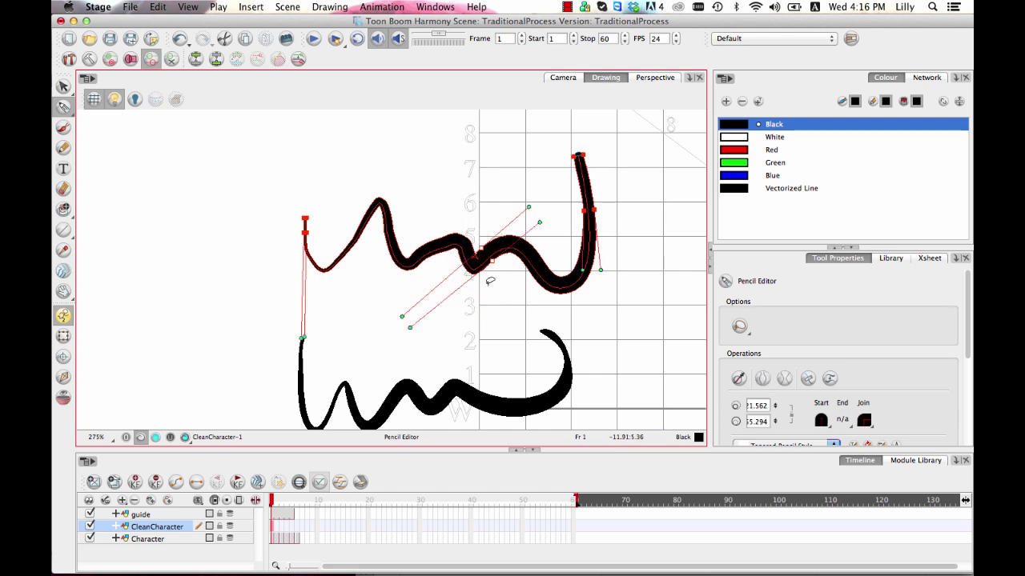
key("Delete")
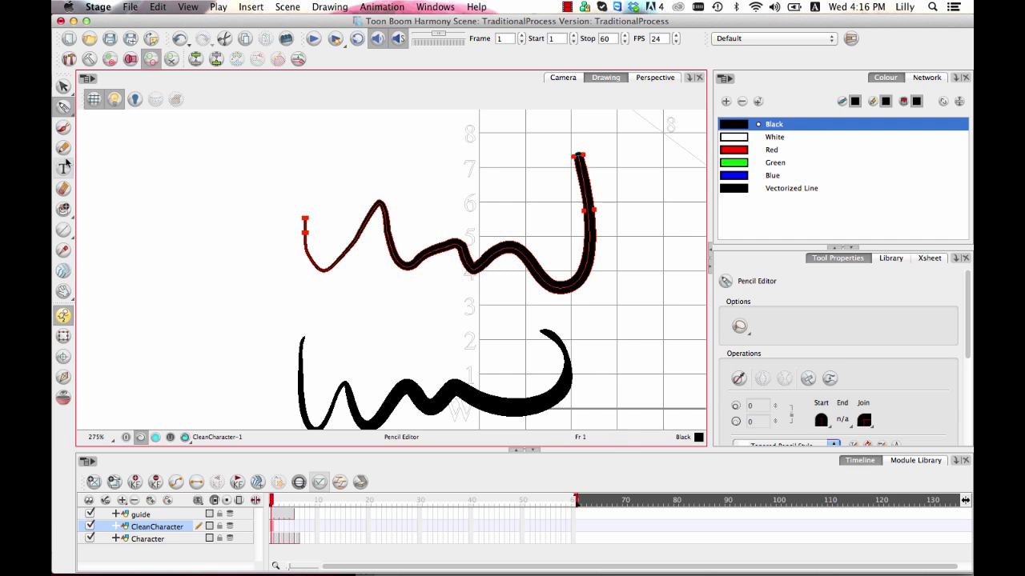
Try raising the whole pencil line's maximum thickness to 71.7 and undo that change
left_click(64, 89)
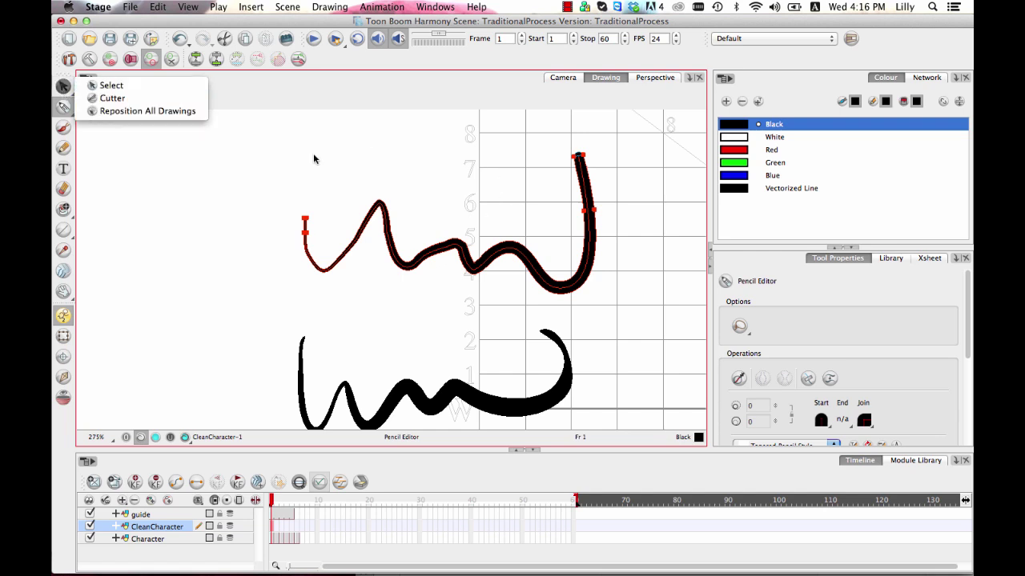
left_click(108, 85)
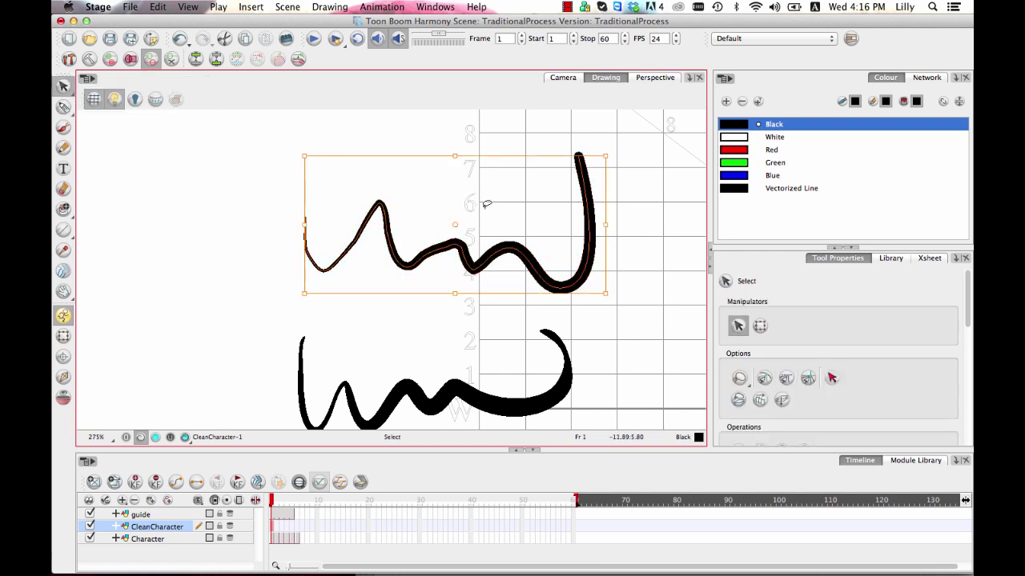
key("space")
left_click_drag(501, 330, 398, 245)
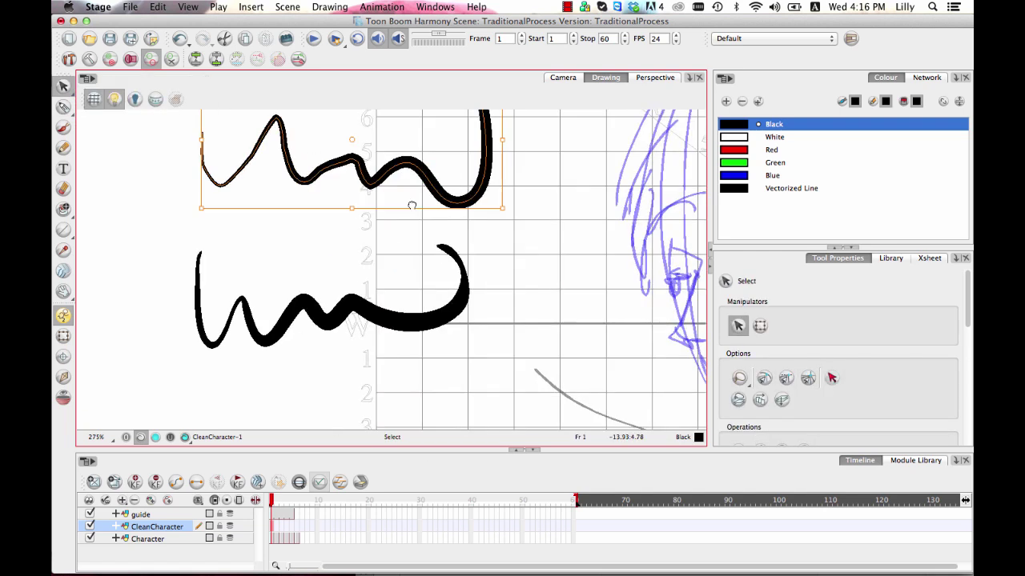
left_click(427, 266)
left_click_drag(398, 122, 392, 126)
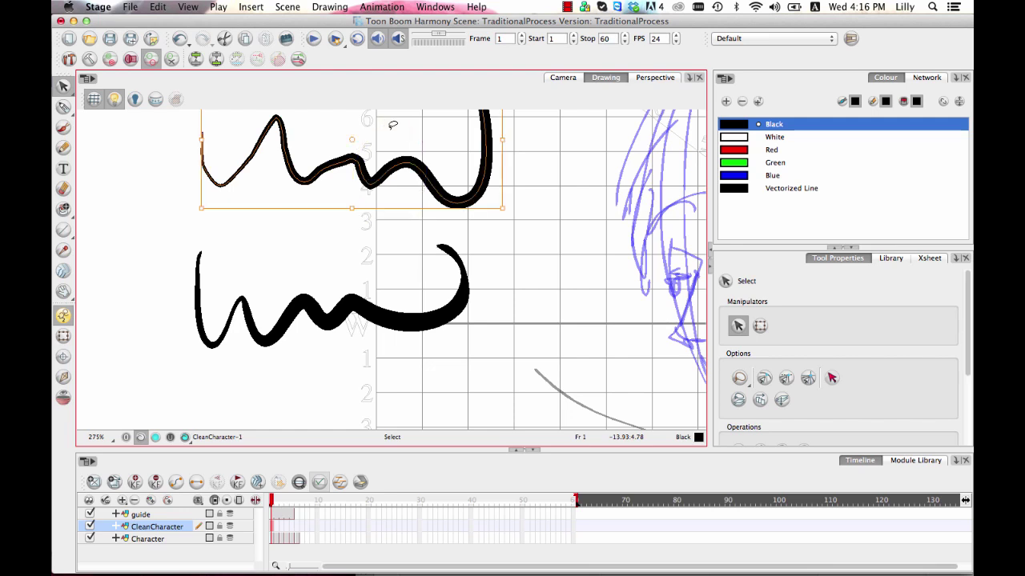
key("space")
left_click_drag(485, 271, 501, 342)
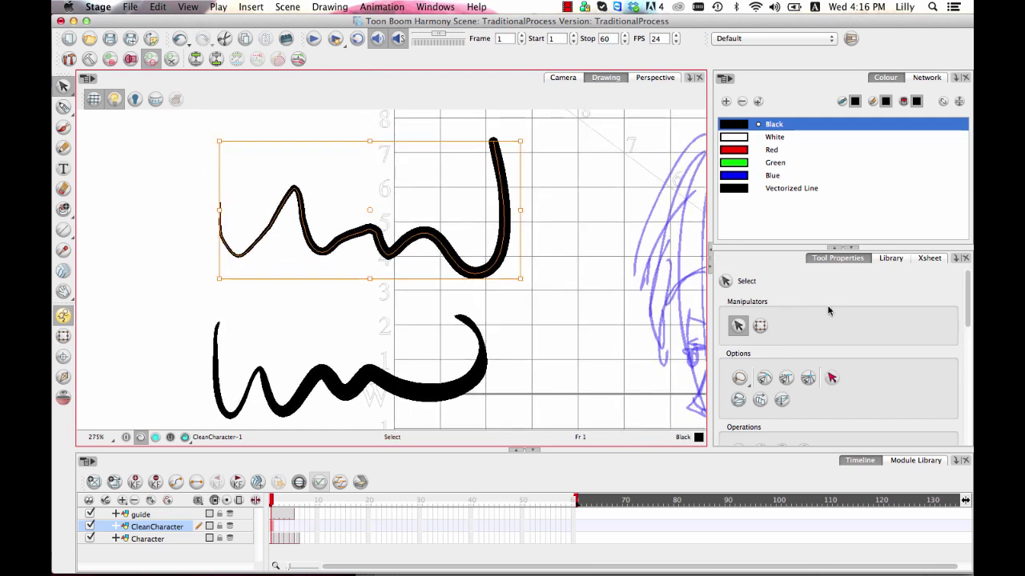
left_click_drag(969, 312, 971, 399)
left_click_drag(776, 331, 781, 305)
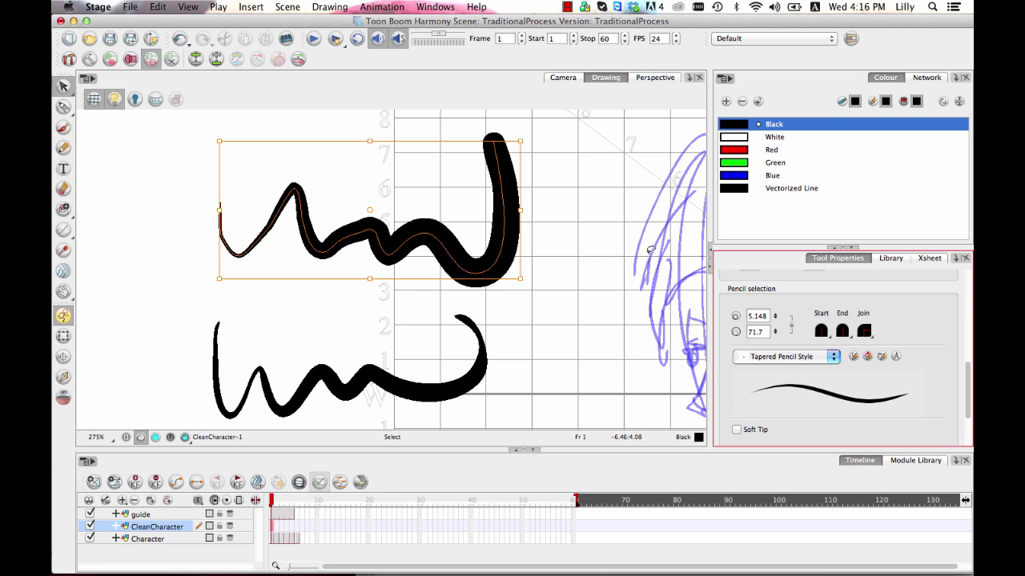
key("super+z")
Select both the pencil line and the brush line and delete them from the drawing
left_click(615, 246)
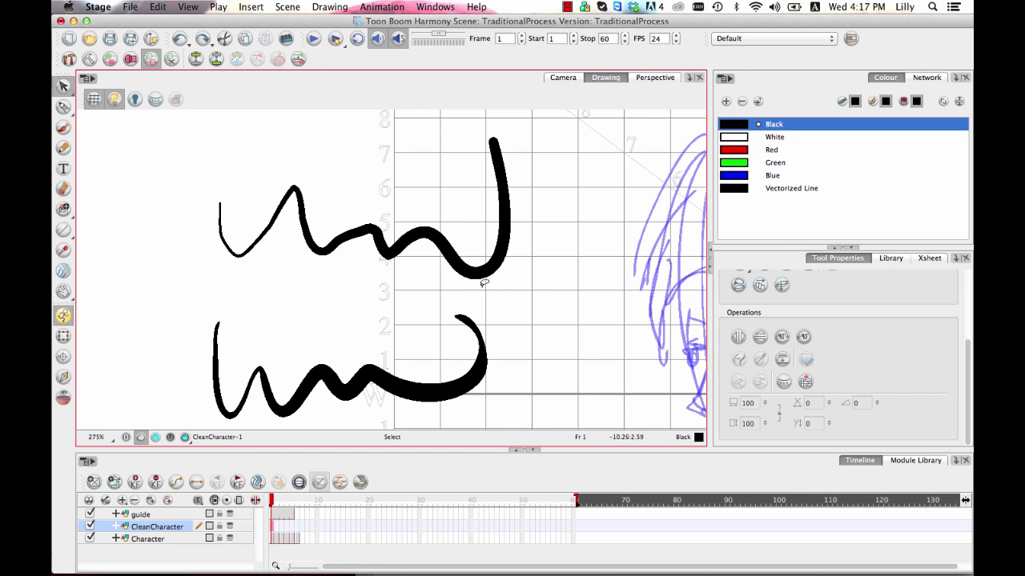
mouse_move(540, 398)
left_mouse_down()
mouse_move(442, 166)
mouse_move(469, 412)
left_mouse_up()
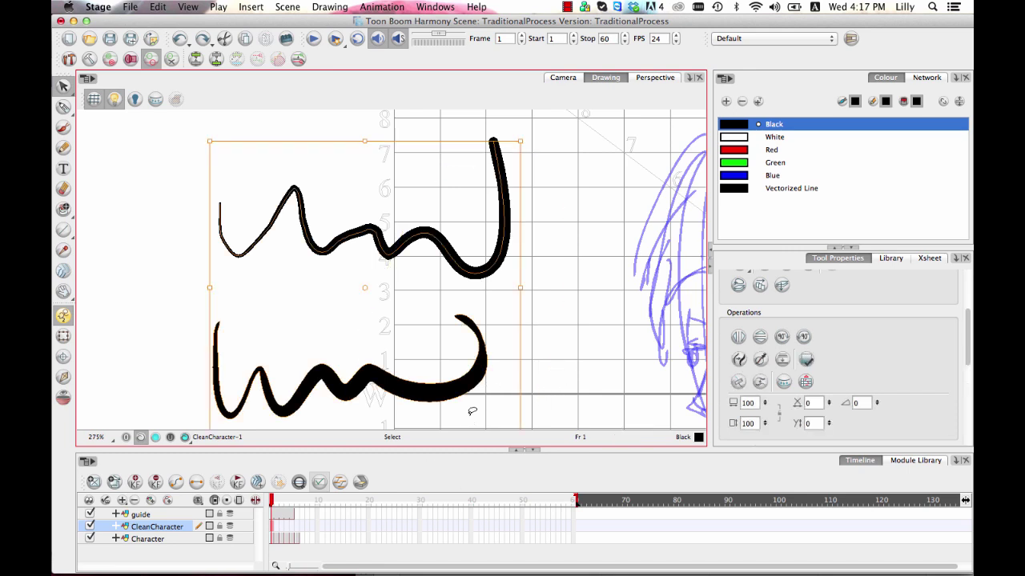
key("Delete")
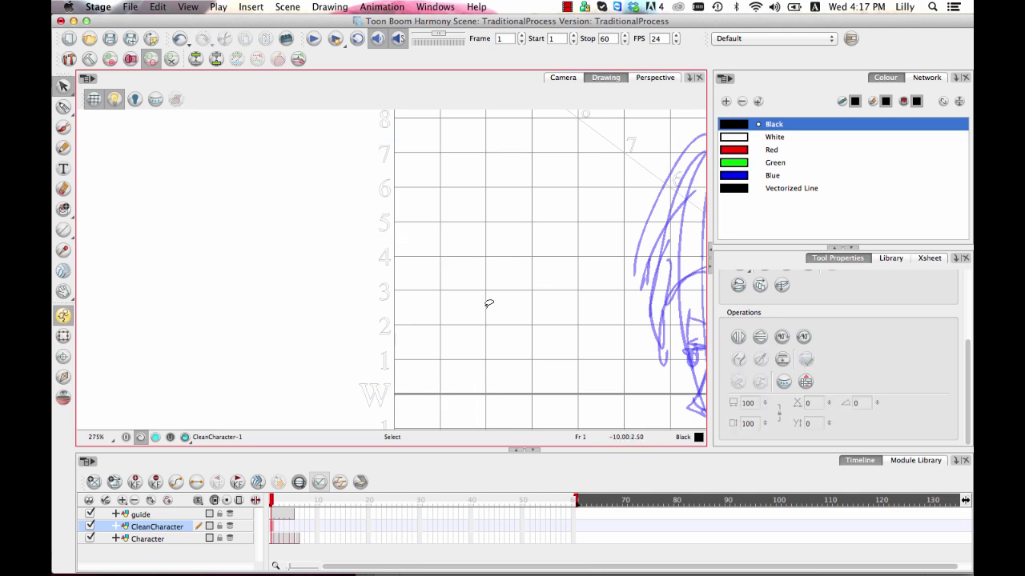
Activate the Pencil tool over the character's face on frame 1 of the CleanCharacter layer
mouse_move(608, 324)
left_mouse_down()
mouse_move(421, 251)
mouse_move(278, 250)
left_mouse_up()
left_click_drag(507, 241, 461, 196)
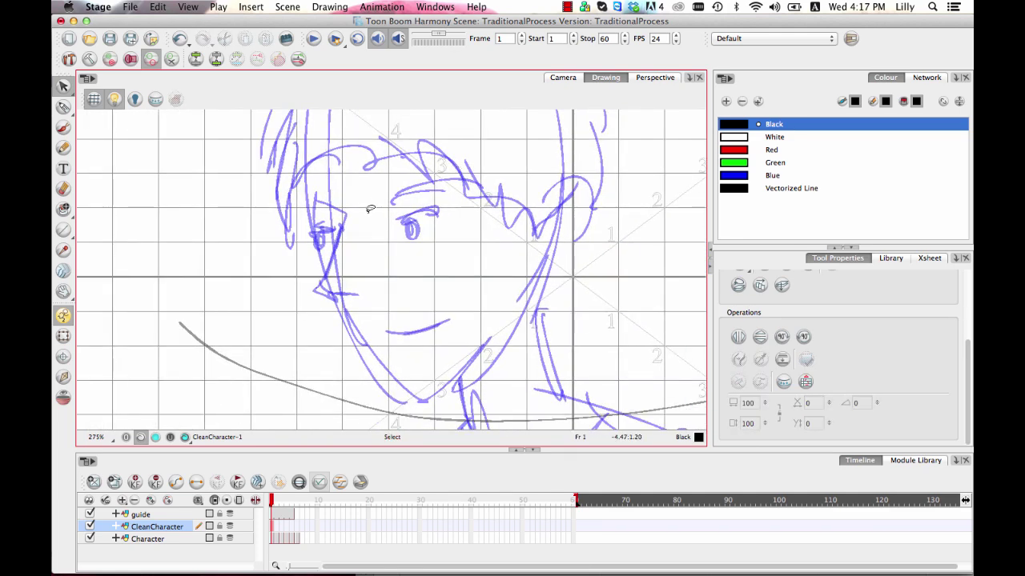
key("2")
left_click(63, 148)
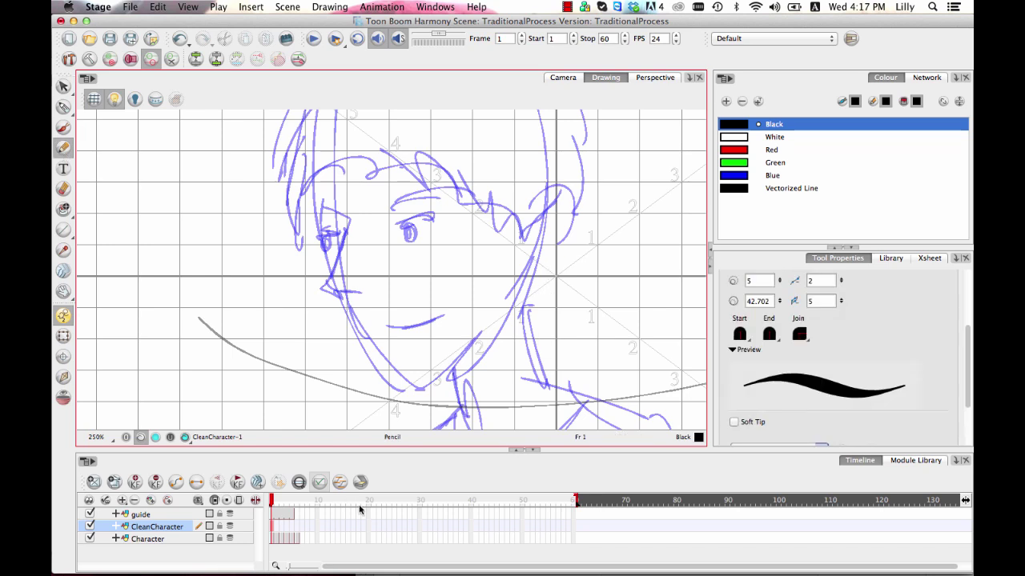
left_click(272, 526)
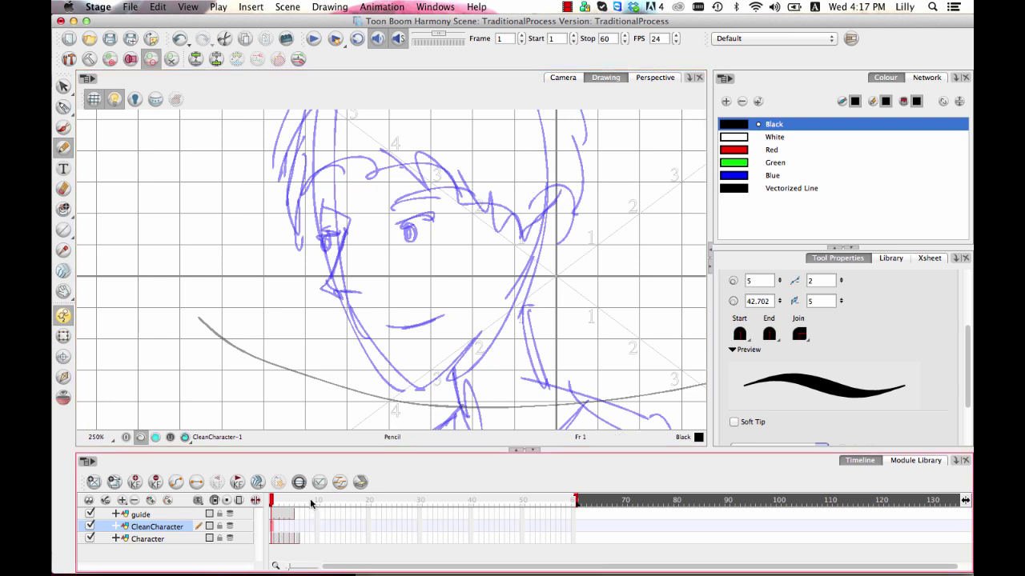
Compare the drawing with the Light Table off and on while switching between the Character and CleanCharacter layers
left_click(116, 102)
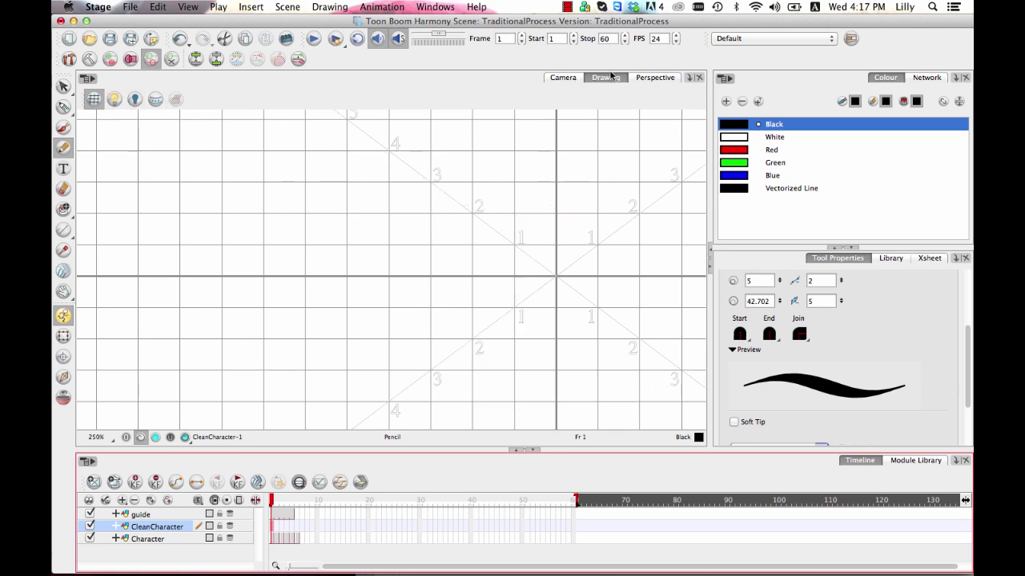
left_click(189, 538)
left_click(184, 527)
left_click(188, 538)
left_click(181, 528)
left_click(113, 98)
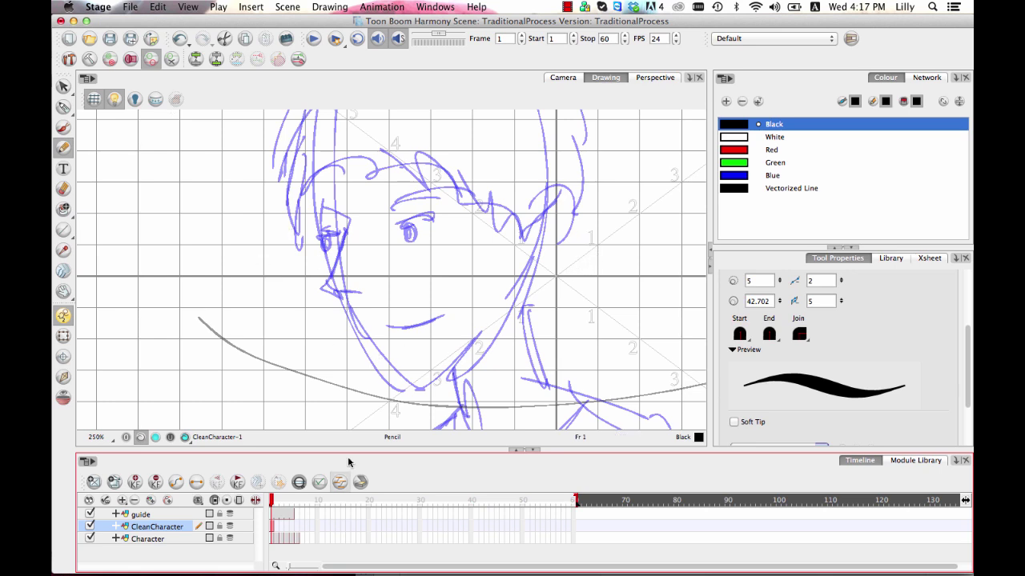
left_click(271, 538)
left_click(271, 527)
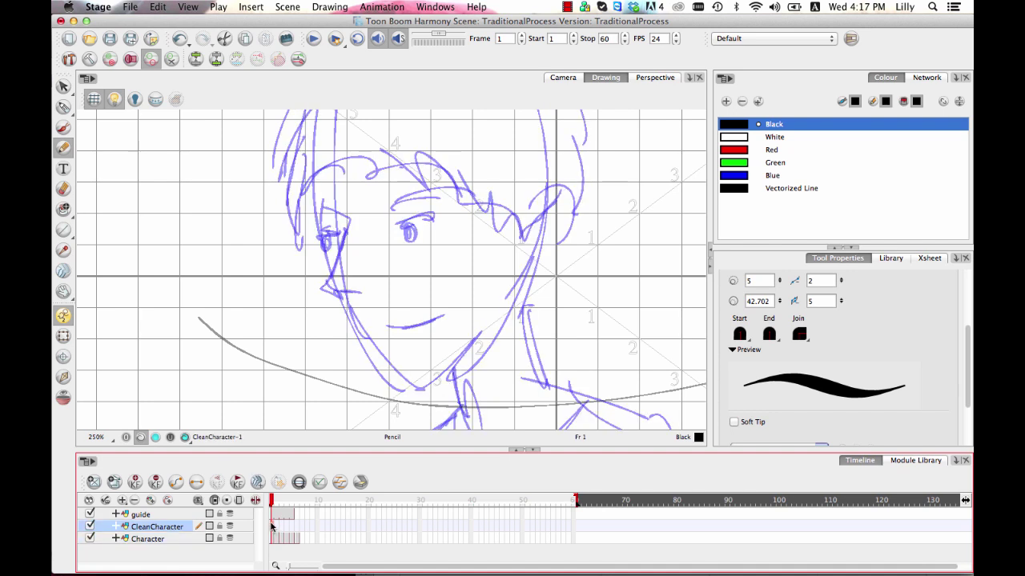
left_click(272, 538)
left_click(272, 527)
Reduce the pencil's maximum size to 10.787 and trace the near eyebrow and the eye beneath it
mouse_move(387, 212)
left_mouse_down()
mouse_move(435, 184)
mouse_move(482, 176)
left_mouse_up()
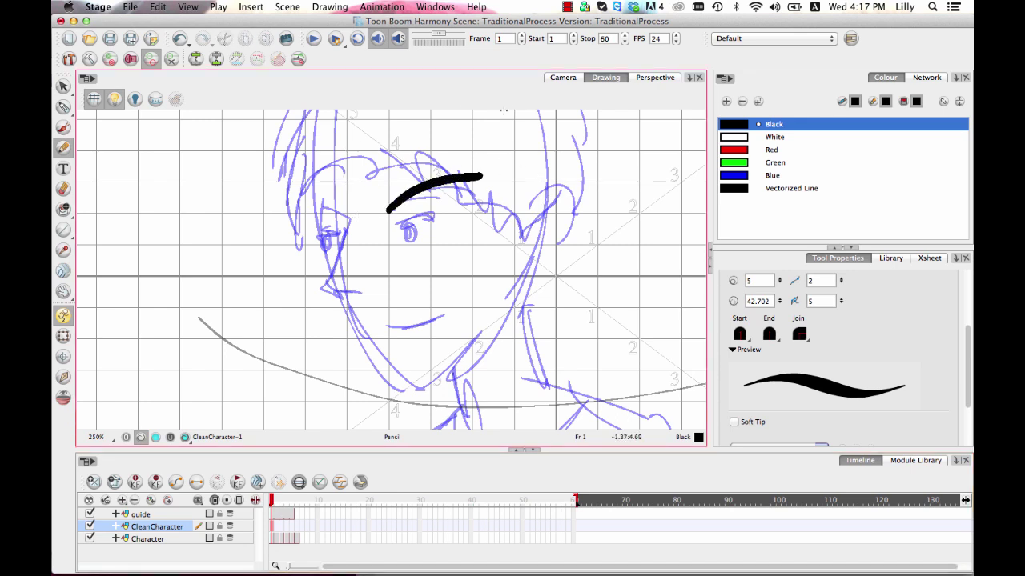
key("super+z")
key("o")
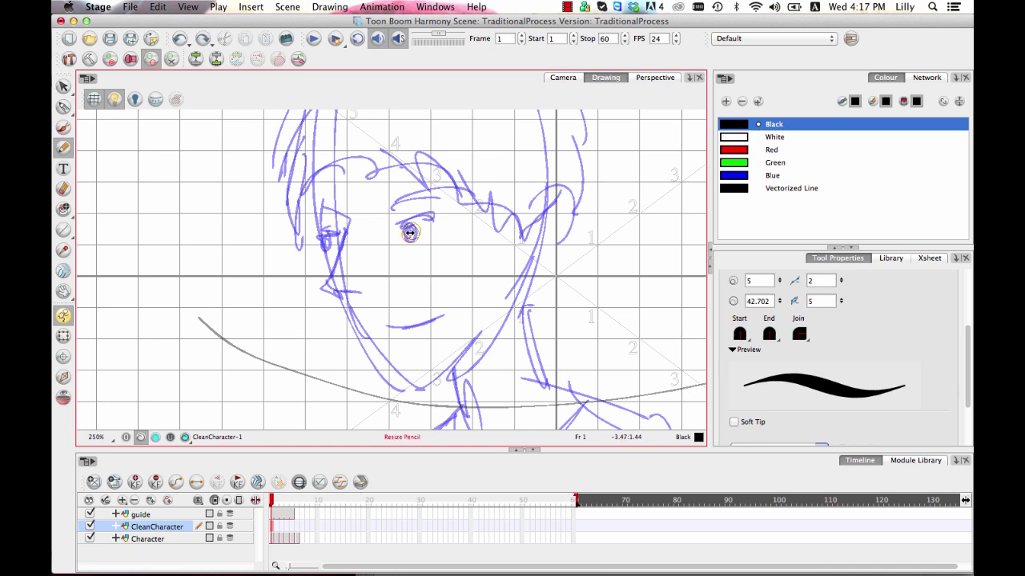
mouse_move(418, 204)
left_mouse_down()
mouse_move(382, 210)
mouse_move(474, 183)
left_mouse_up()
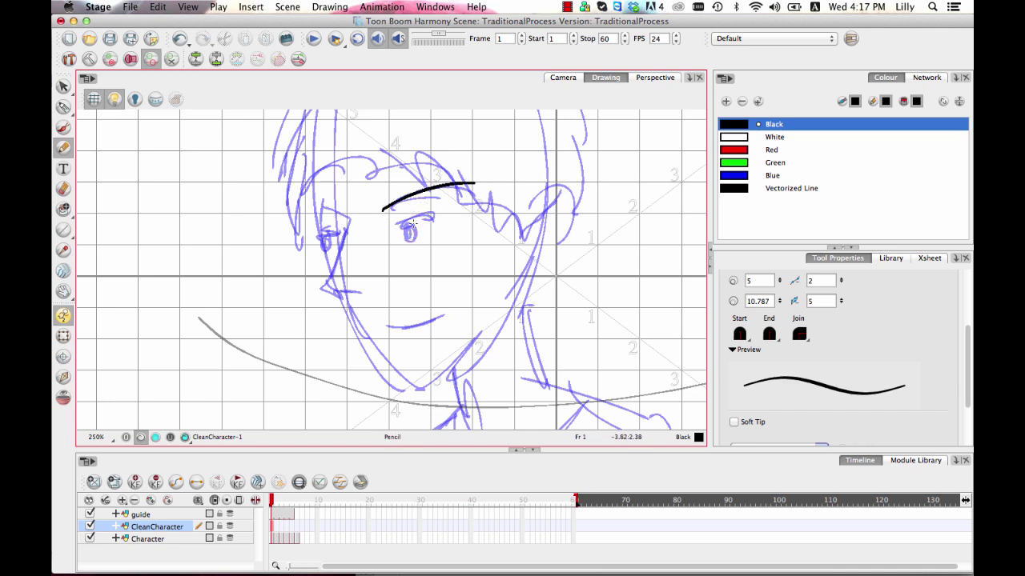
mouse_move(395, 229)
left_mouse_down()
mouse_move(437, 212)
mouse_move(404, 230)
mouse_move(410, 237)
mouse_move(412, 216)
mouse_move(400, 237)
mouse_move(463, 204)
left_mouse_up()
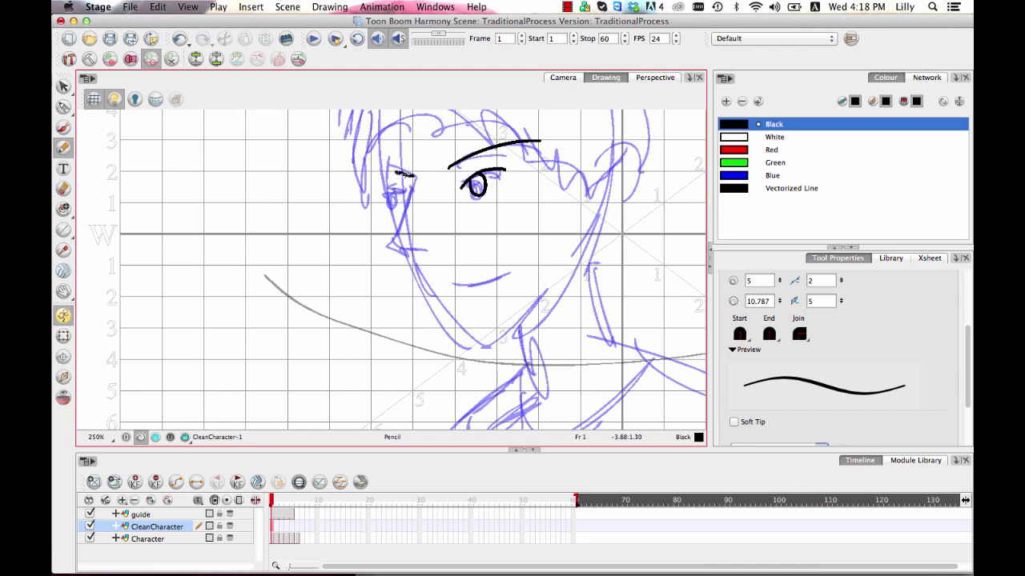
Trace the far eyebrow and eye, the nose and the smiling mouth over the rough sketch
mouse_move(398, 172)
left_mouse_down()
mouse_move(380, 172)
mouse_move(404, 211)
mouse_move(407, 253)
mouse_move(432, 250)
left_mouse_up()
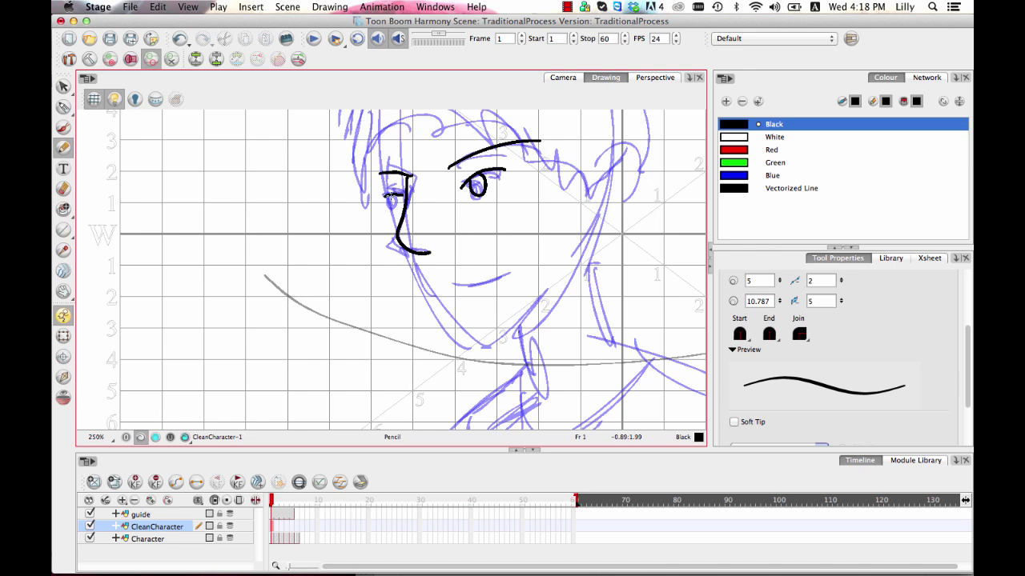
mouse_move(387, 198)
left_mouse_down()
mouse_move(394, 214)
mouse_move(398, 194)
left_mouse_up()
left_click_drag(536, 273, 501, 186)
mouse_move(420, 201)
left_mouse_down()
mouse_move(473, 180)
mouse_move(503, 221)
mouse_move(521, 266)
left_mouse_up()
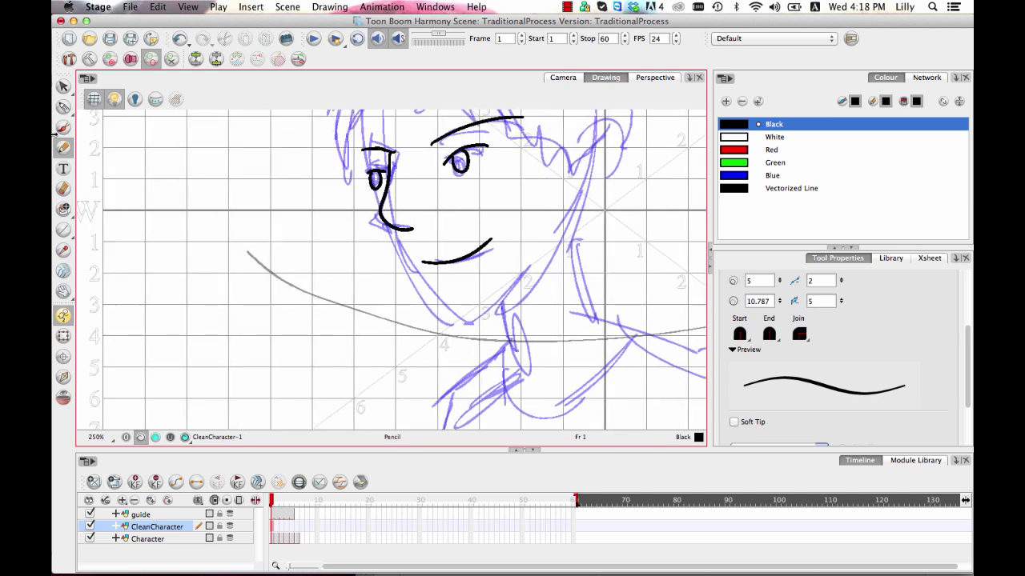
Adjust the mouth line's curve slightly with the Contour Editor and inspect the selected mouth stroke
left_click_drag(64, 107, 100, 112)
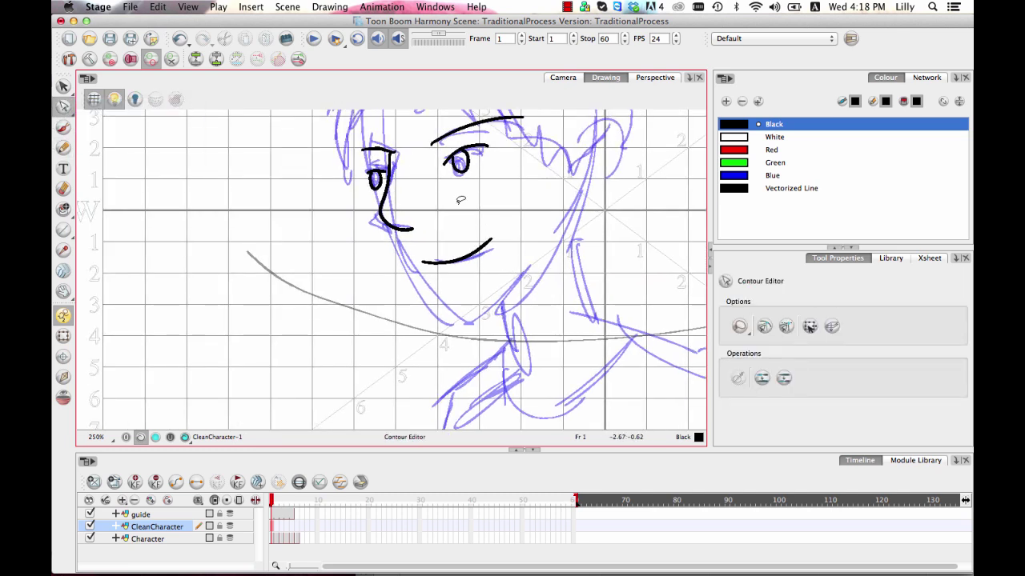
left_click(463, 256)
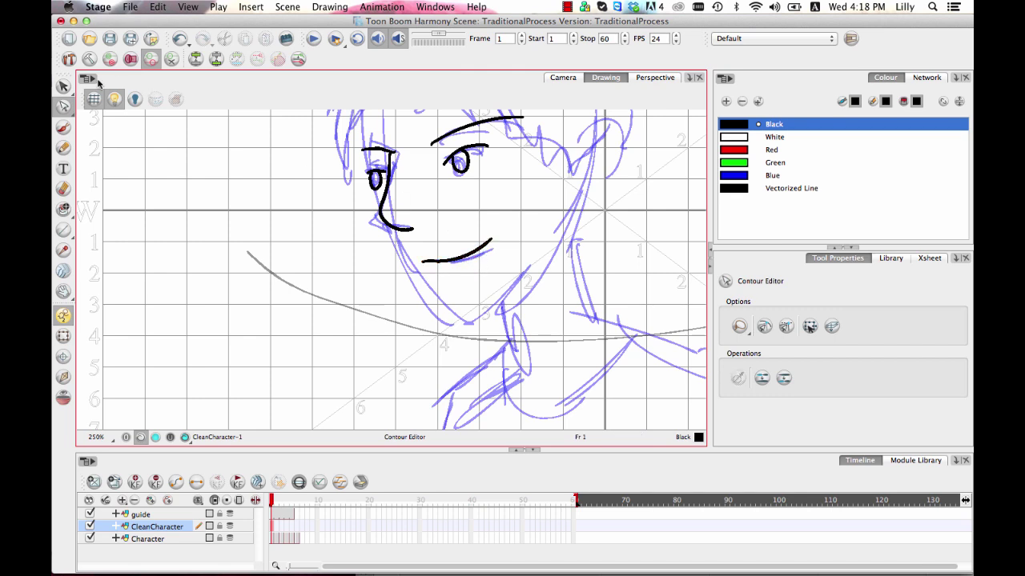
left_click(63, 86)
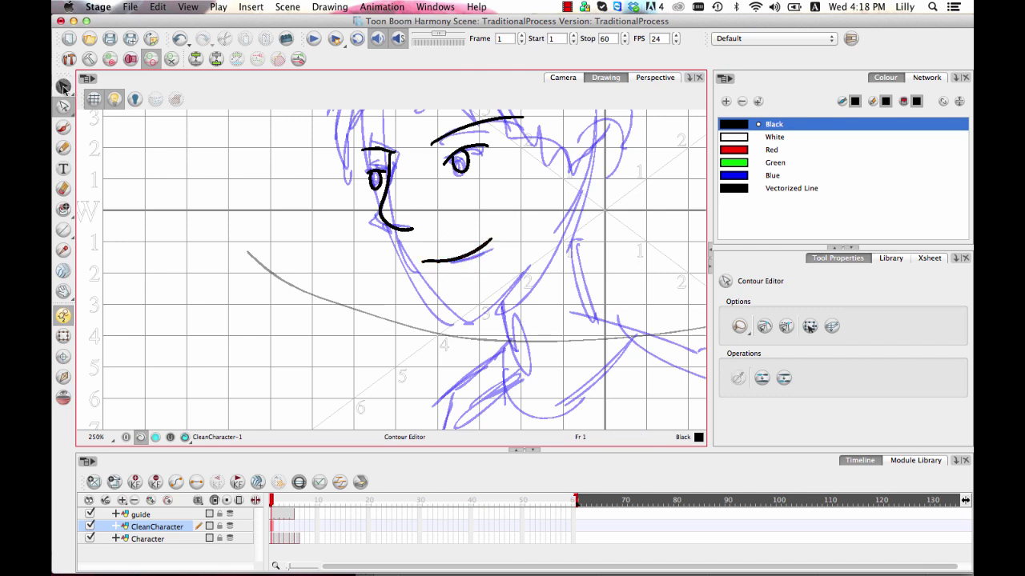
left_click(469, 252)
mouse_move(462, 260)
left_mouse_down()
mouse_move(493, 246)
mouse_move(469, 259)
left_mouse_up()
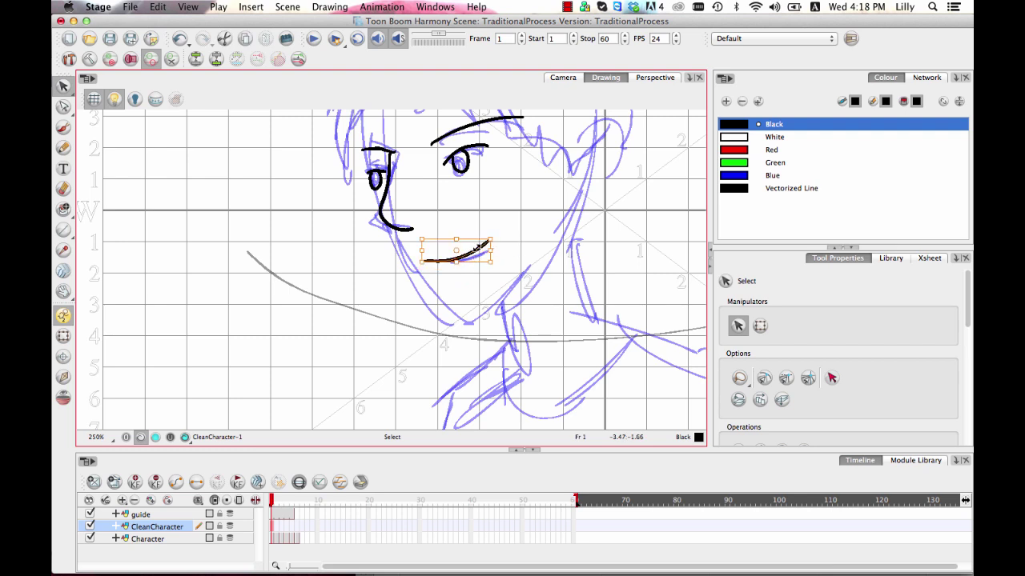
left_click(508, 204)
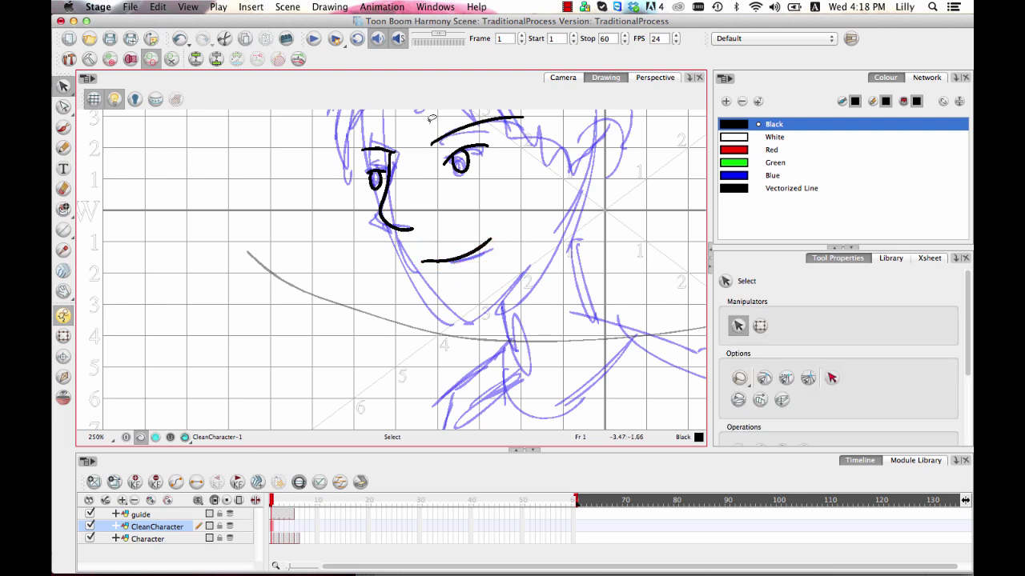
Draw the hair locks beside the far eye with pencil strokes following the rough sketch
left_click(63, 147)
scroll(447, 320, "up", 5)
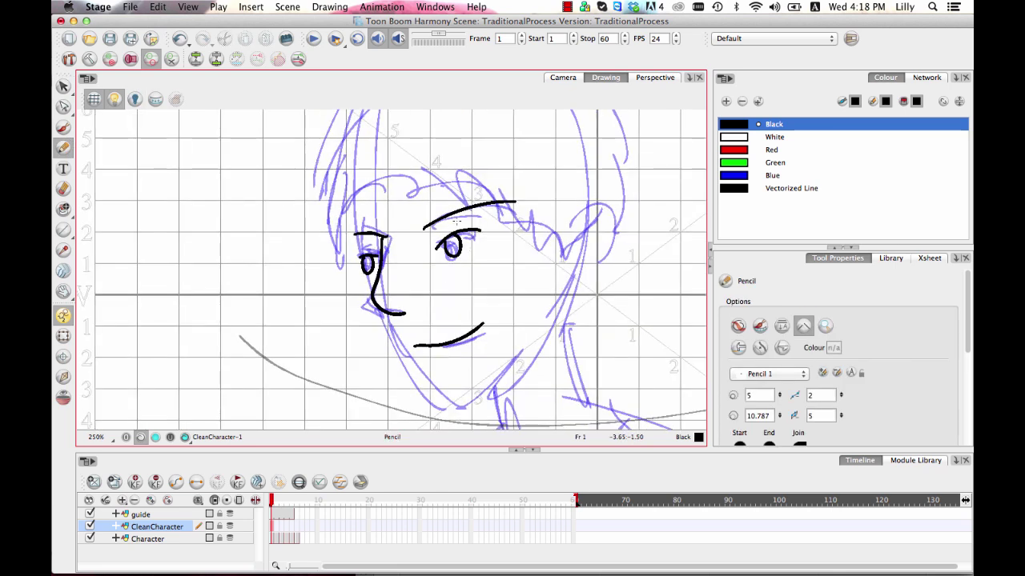
mouse_move(391, 167)
left_mouse_down()
mouse_move(371, 207)
mouse_move(367, 254)
left_mouse_up()
left_click_drag(374, 162, 365, 278)
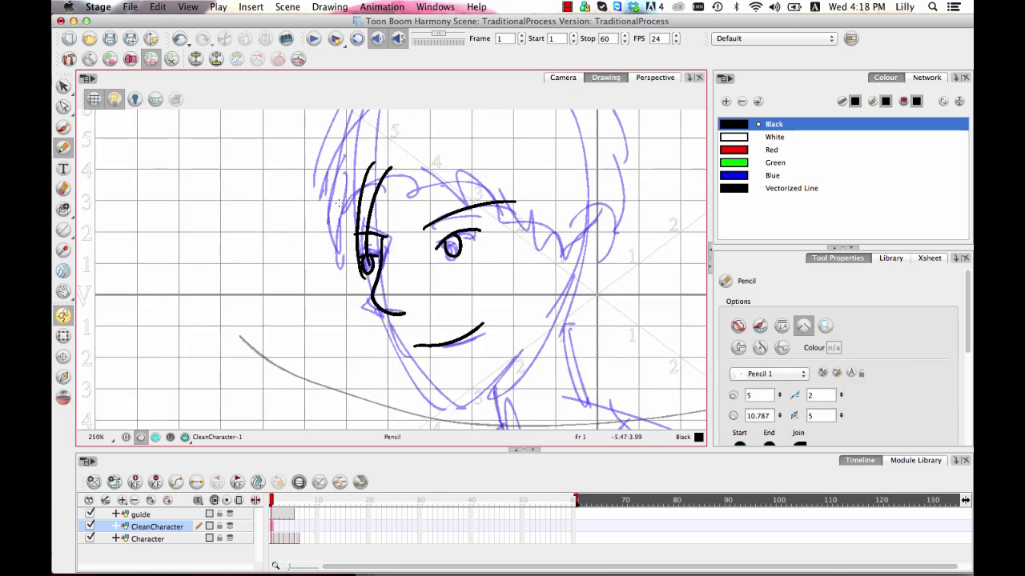
left_click_drag(340, 153, 358, 270)
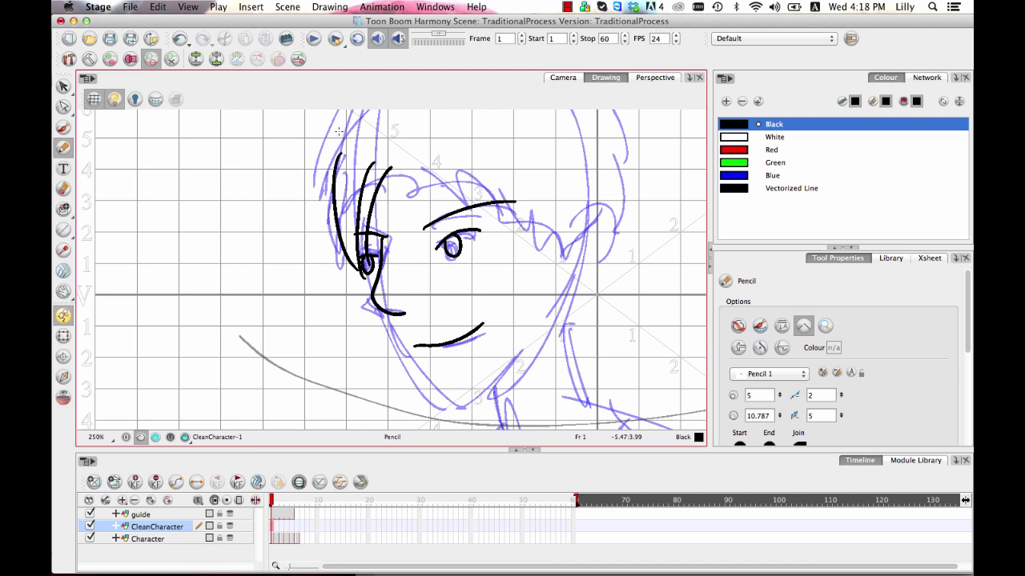
mouse_move(334, 124)
left_mouse_down()
mouse_move(325, 149)
mouse_move(333, 262)
left_mouse_up()
left_click_drag(338, 173, 335, 262)
Draw the pointed fringe strands falling across the forehead and the near eyebrow
left_click_drag(392, 232, 352, 192)
left_click_drag(351, 125, 426, 191)
left_click_drag(385, 119, 398, 177)
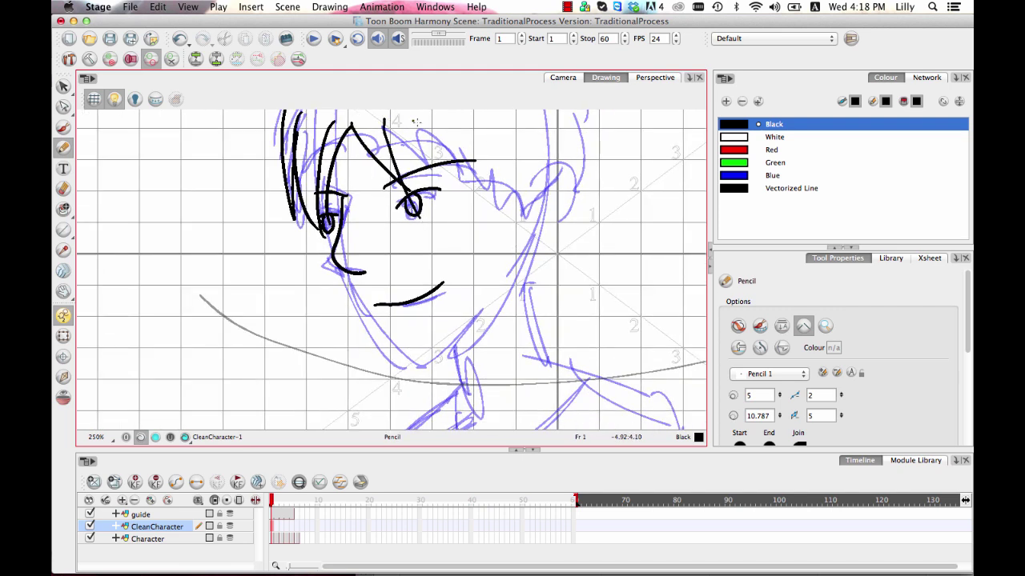
left_click_drag(410, 120, 476, 229)
left_click_drag(441, 125, 482, 231)
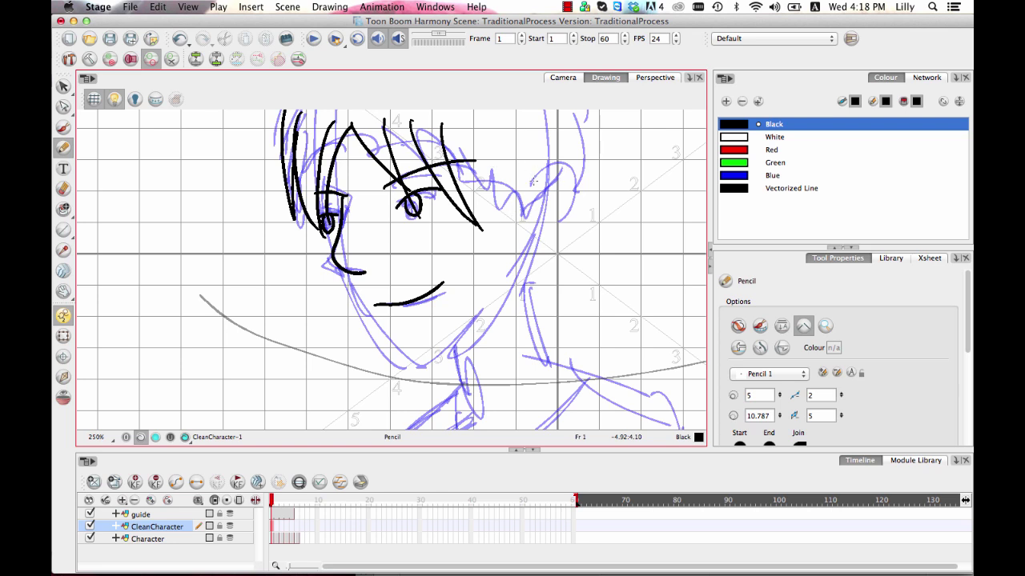
Trace the ear with its inner curve and the jawline from the far cheek around the chin towards the ear
mouse_move(530, 183)
left_mouse_down()
mouse_move(563, 176)
mouse_move(576, 196)
mouse_move(567, 233)
mouse_move(537, 244)
left_mouse_up()
left_click_drag(545, 205, 558, 218)
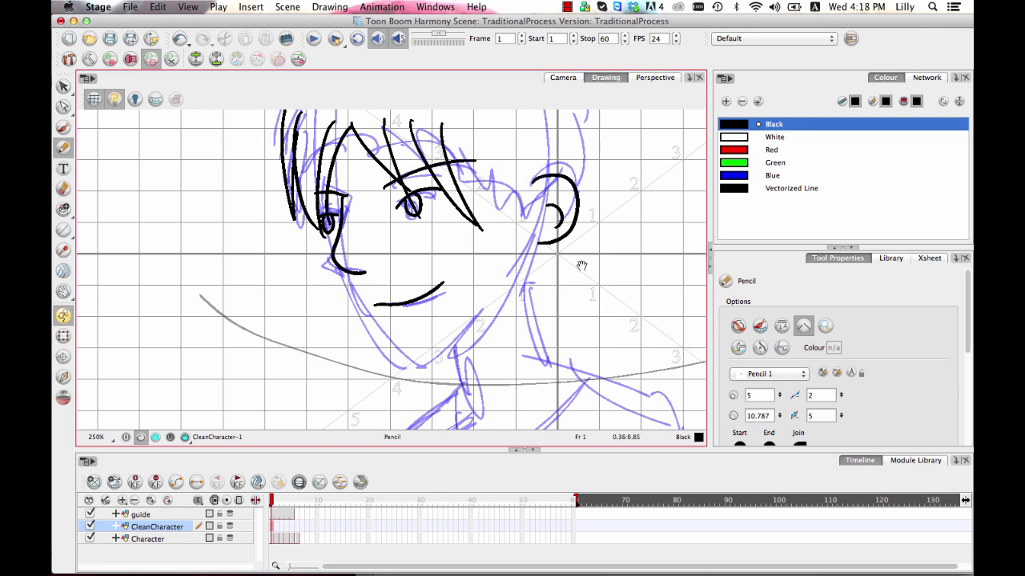
left_click_drag(582, 266, 550, 202)
mouse_move(281, 168)
left_mouse_down()
mouse_move(333, 256)
mouse_move(382, 302)
mouse_move(463, 254)
mouse_move(493, 192)
left_mouse_up()
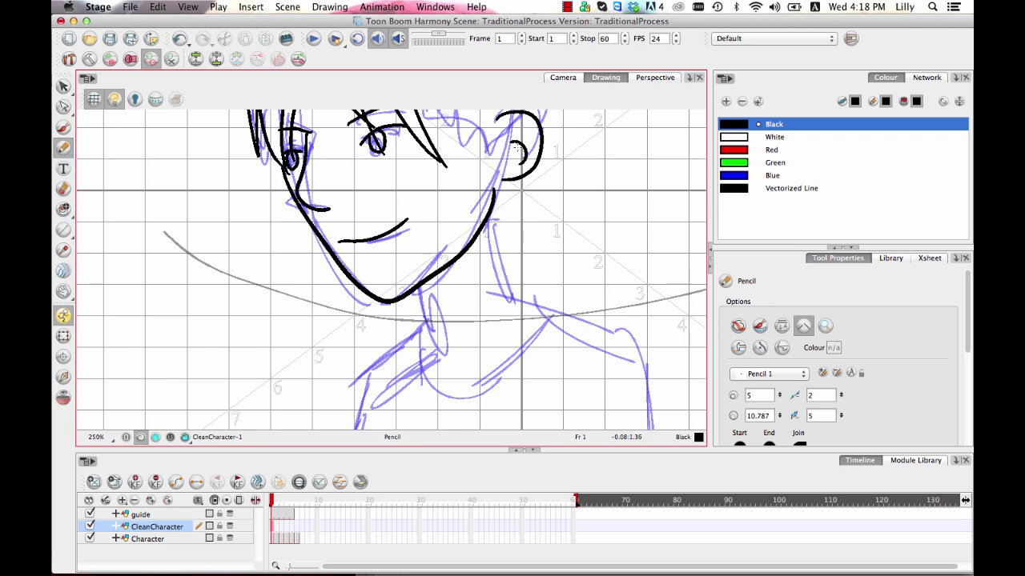
Trace both sides of the neck below the jaw and draw the hair strands in front of the ear
mouse_move(513, 270)
left_mouse_down()
mouse_move(491, 226)
mouse_move(488, 171)
left_mouse_up()
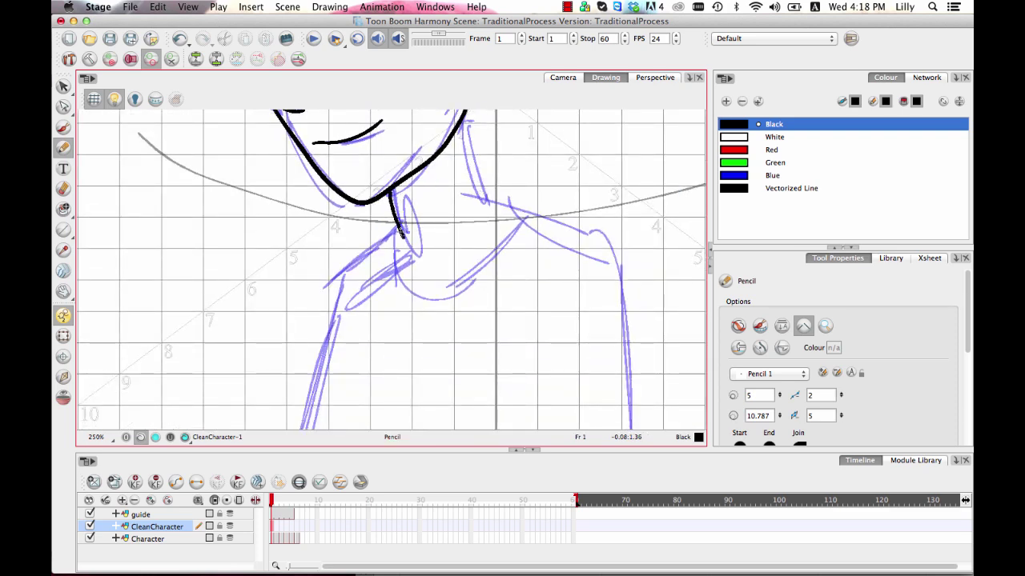
scroll(496, 148, "up", 5)
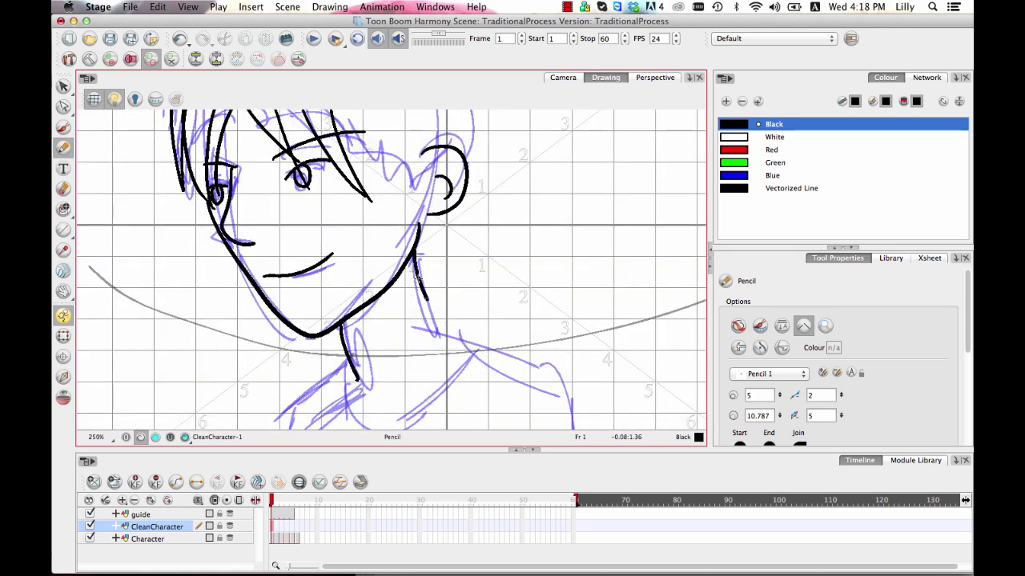
scroll(460, 222, "up", 5)
scroll(460, 221, "left", 5)
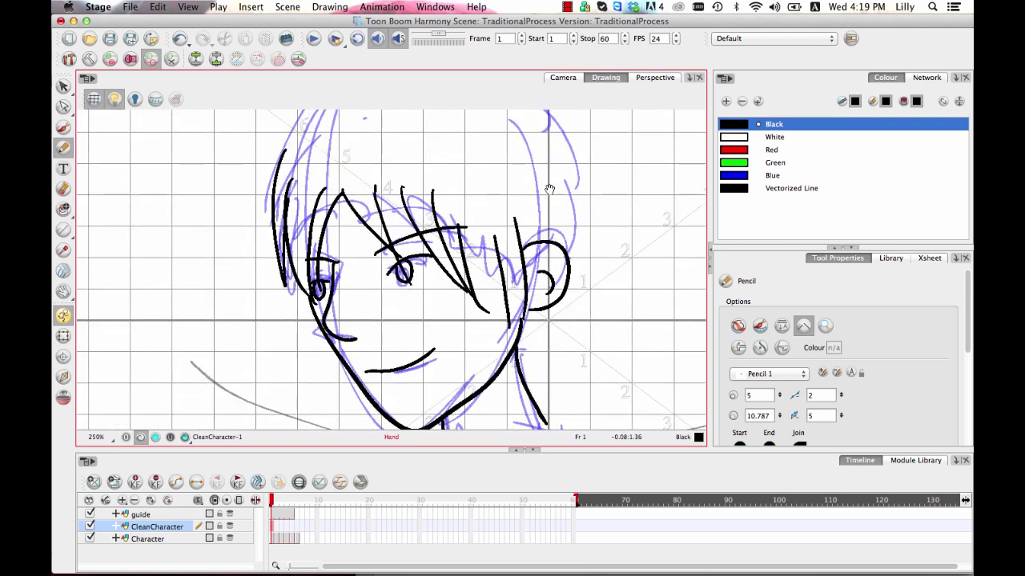
Draw the hair outline over the top and back of the head, with pointed strands behind the ear and along the nape
scroll(512, 264, "up", 4)
scroll(512, 264, "left", 3)
mouse_move(324, 282)
left_mouse_down()
mouse_move(339, 190)
mouse_move(432, 136)
mouse_move(573, 172)
mouse_move(640, 357)
left_mouse_up()
left_click_drag(596, 388, 524, 222)
left_click_drag(498, 260, 520, 296)
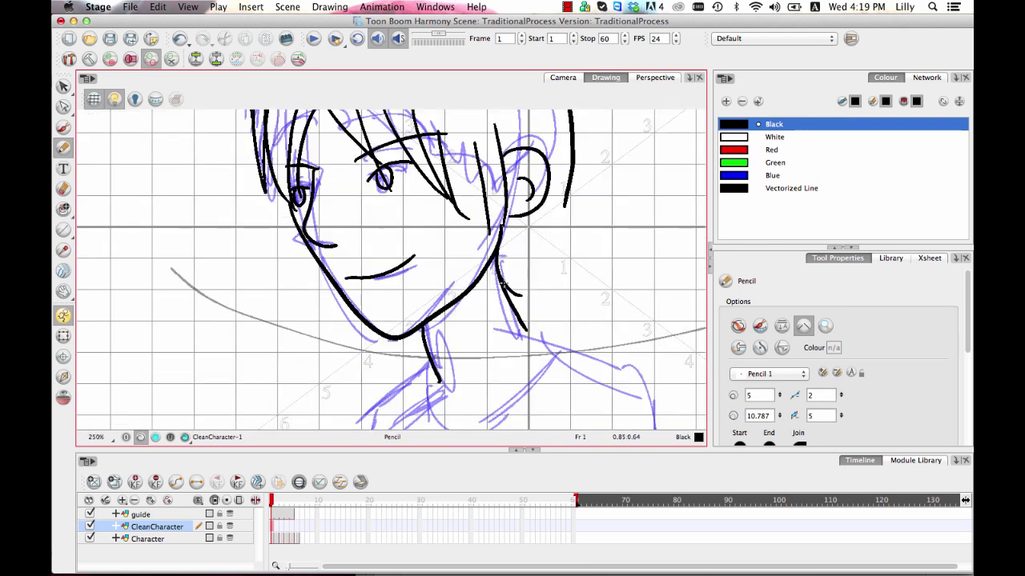
left_click_drag(514, 224, 514, 297)
left_click_drag(538, 213, 526, 283)
mouse_move(568, 189)
left_mouse_down()
mouse_move(544, 223)
mouse_move(537, 279)
left_mouse_up()
left_click_drag(554, 201, 571, 259)
Reshape the curve of the hair outline on top of the head with the Contour Editor
key("1")
key("1")
left_click(64, 106)
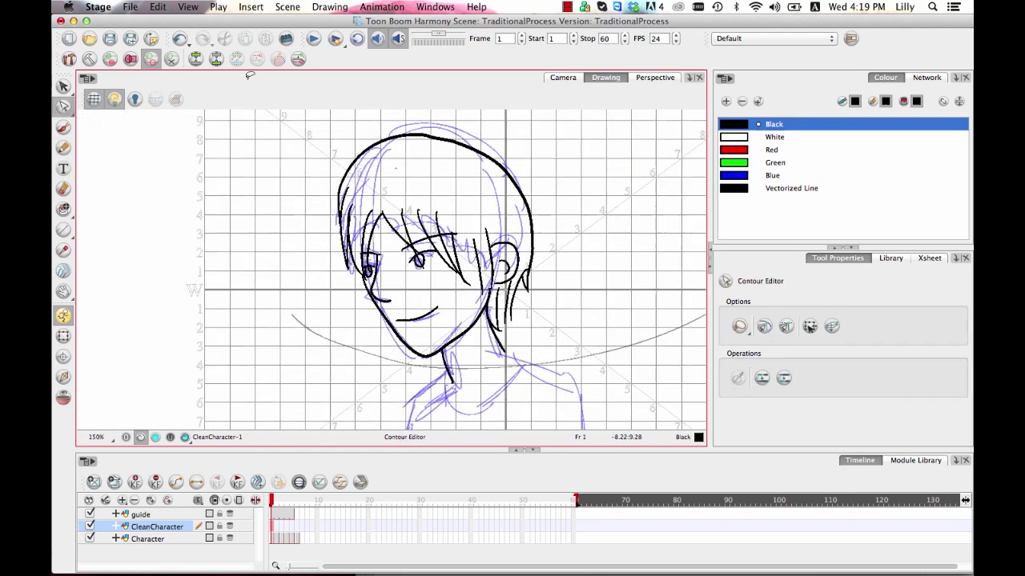
left_click_drag(478, 145, 517, 142)
left_click(595, 236)
left_click_drag(592, 248, 584, 158)
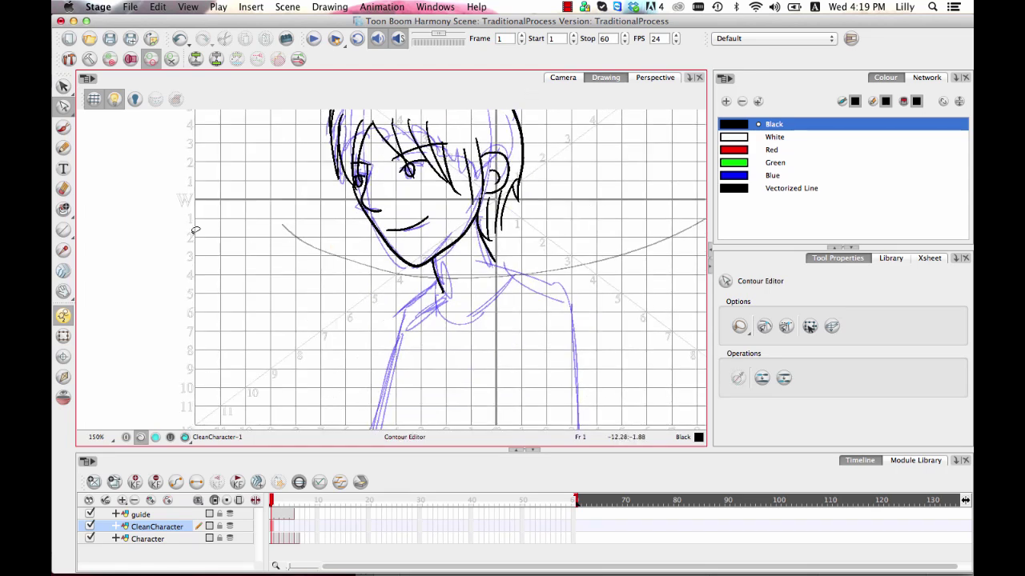
Trace the shoulders and outer arm lines in pencil and draw the double-lined round collar
left_click(64, 148)
mouse_move(400, 276)
left_mouse_down()
mouse_move(385, 187)
mouse_move(393, 213)
mouse_move(358, 412)
left_mouse_up()
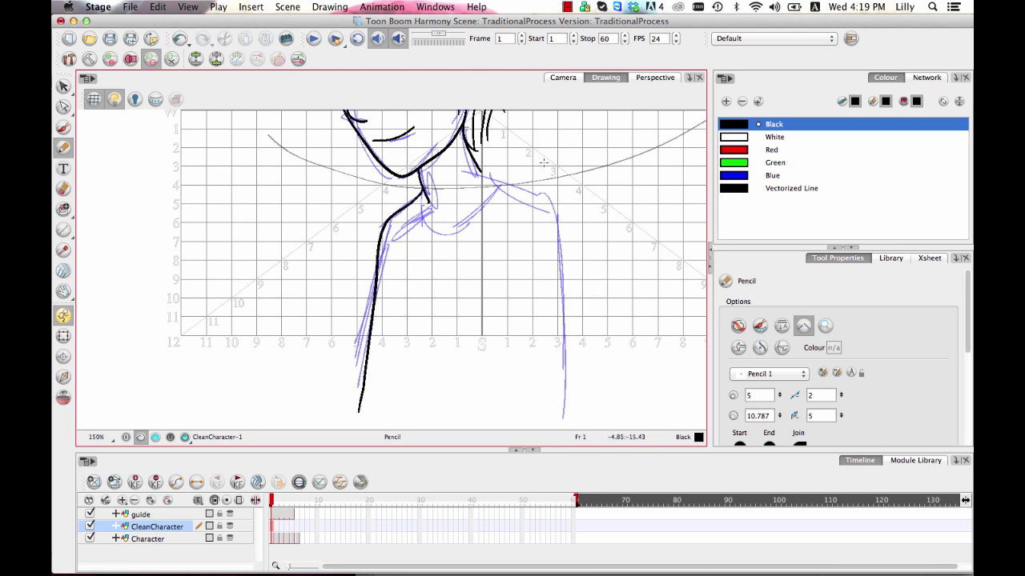
mouse_move(473, 163)
left_mouse_down()
mouse_move(570, 228)
mouse_move(590, 429)
left_mouse_up()
mouse_move(414, 200)
left_mouse_down()
mouse_move(445, 234)
mouse_move(496, 185)
mouse_move(480, 227)
mouse_move(424, 252)
mouse_move(511, 192)
mouse_move(544, 132)
left_mouse_up()
key("super+z")
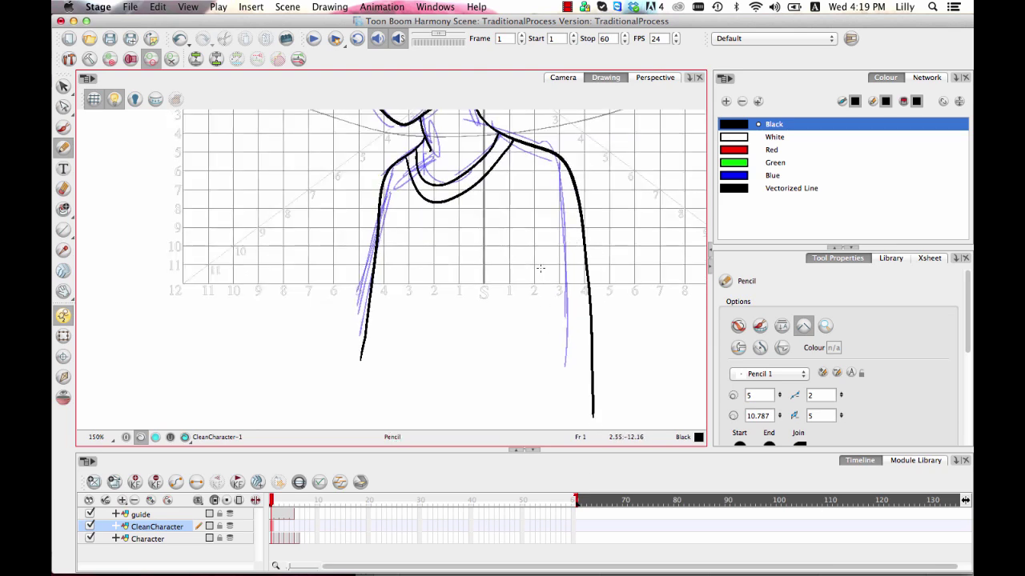
Draw the two sides of the torso as near-vertical pencil lines inside the arms
left_click_drag(543, 268, 542, 421)
left_click_drag(521, 296, 568, 395)
left_click_drag(433, 336, 432, 505)
key("1")
left_click_drag(524, 301, 506, 368)
Add a short lower-lip stroke beneath the mouth
key("2")
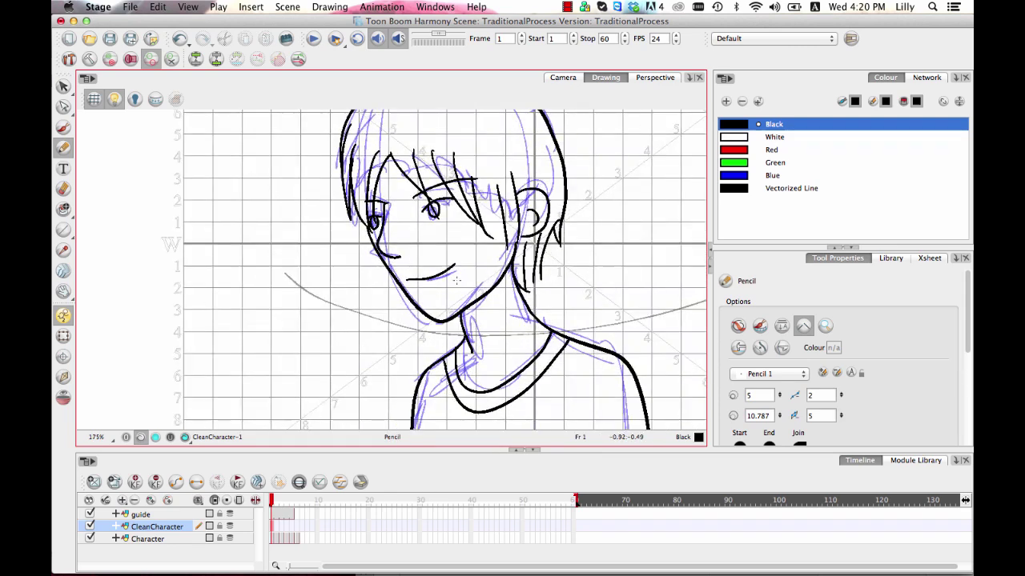
key("2")
mouse_move(421, 296)
left_mouse_down()
mouse_move(466, 285)
mouse_move(444, 295)
mouse_move(444, 314)
left_mouse_up()
key("super+z")
key("1")
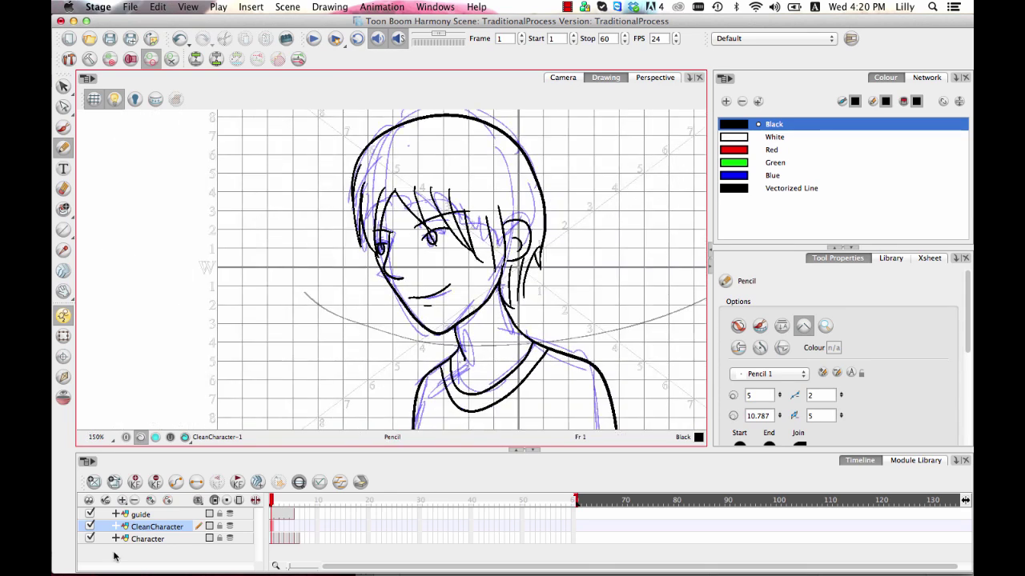
scroll(598, 124, "down", 2)
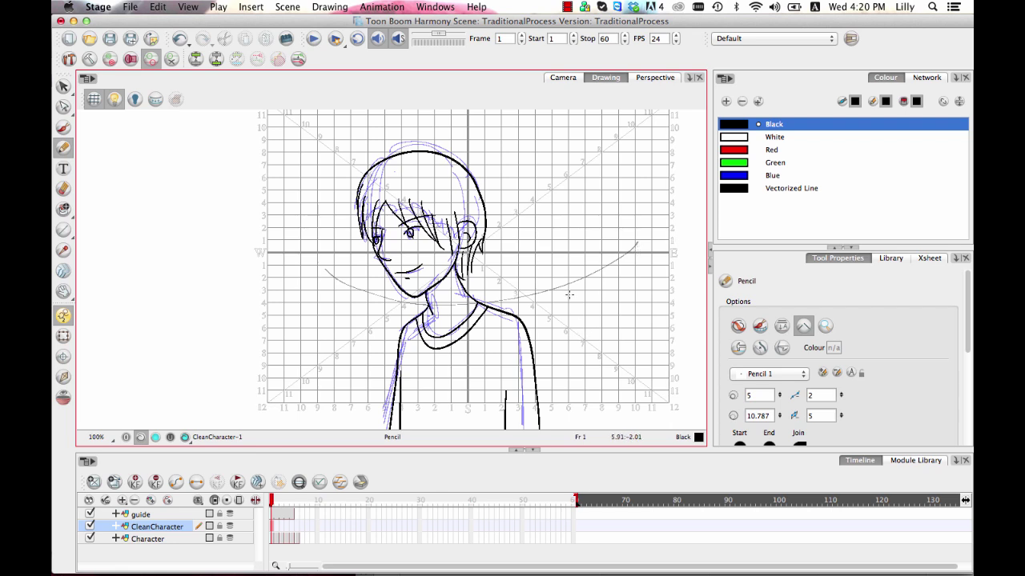
Compare frames 1 and 2 on the CleanCharacter layer to see how the rough body pose changes
left_click(275, 527)
left_click(272, 528)
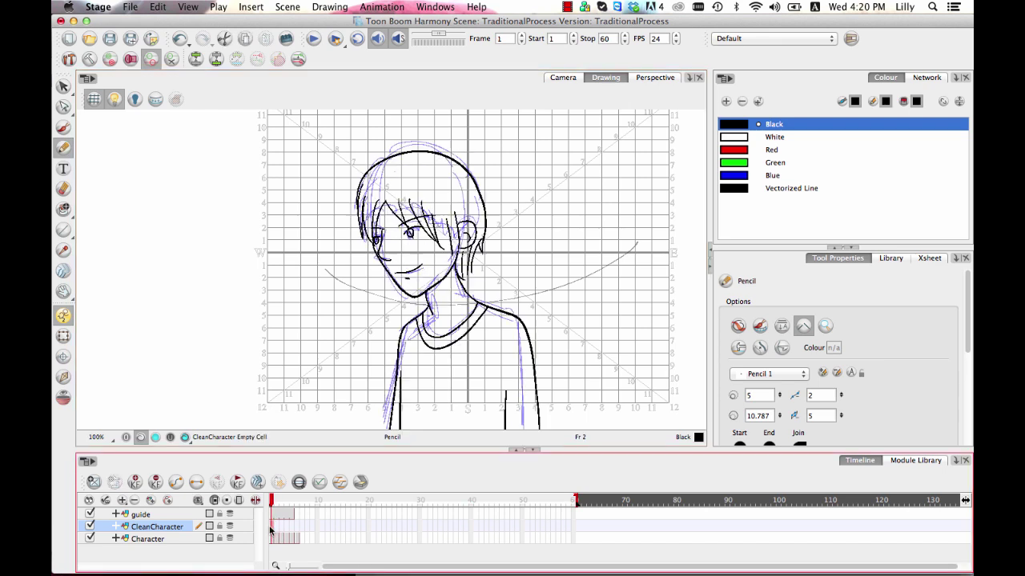
left_click(276, 527)
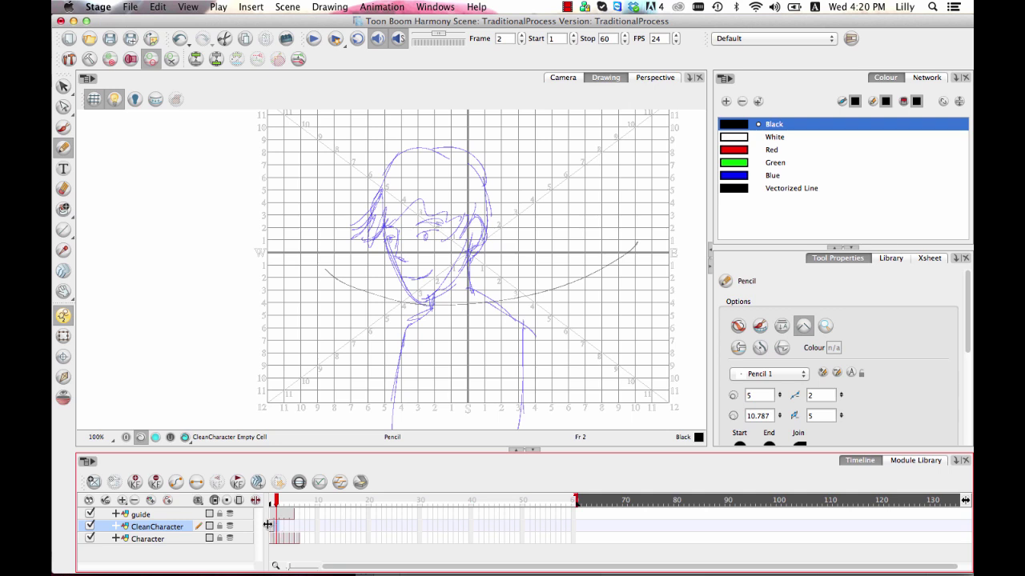
left_click(272, 527)
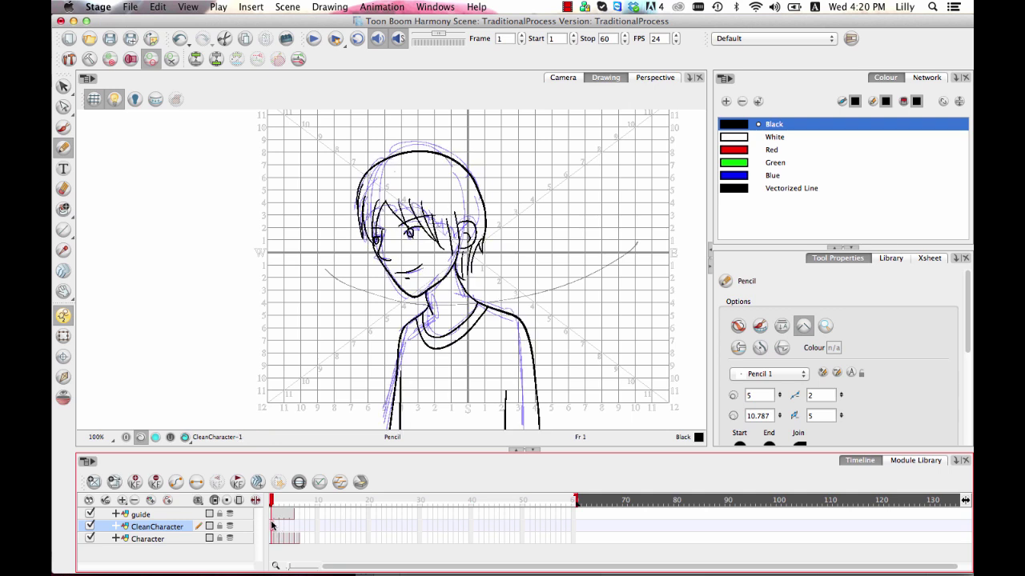
left_click(276, 527)
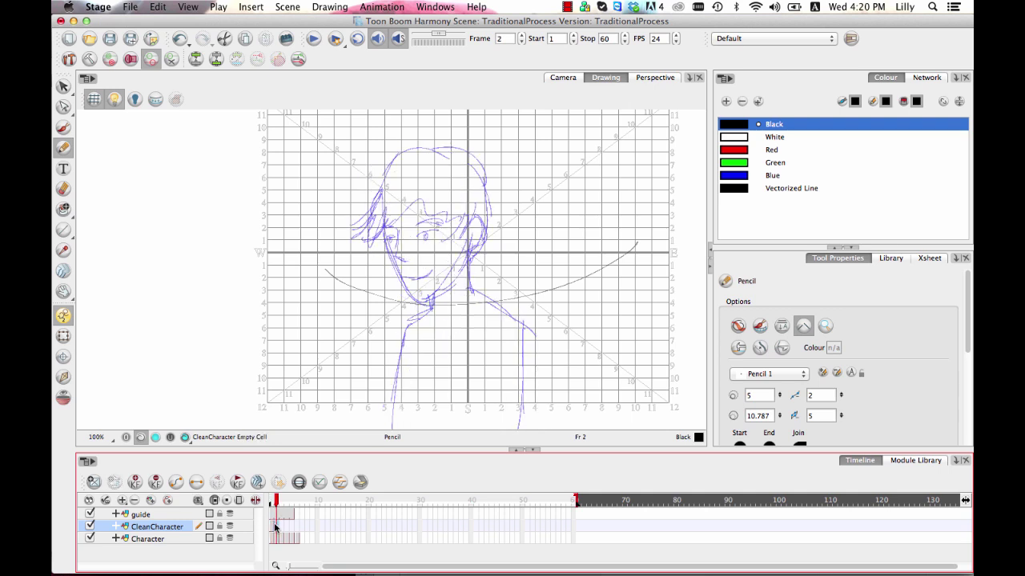
left_click(272, 527)
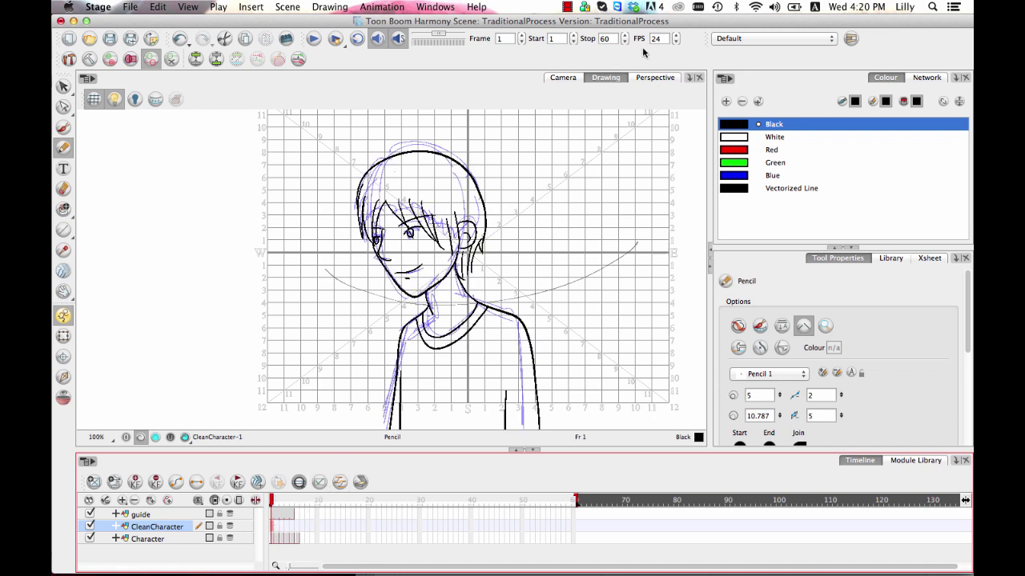
Copy the neck, collar, arm and torso strokes from frame 1 into frame 2 of the CleanCharacter layer
key("space")
left_click_drag(533, 346, 539, 278)
left_click(63, 85)
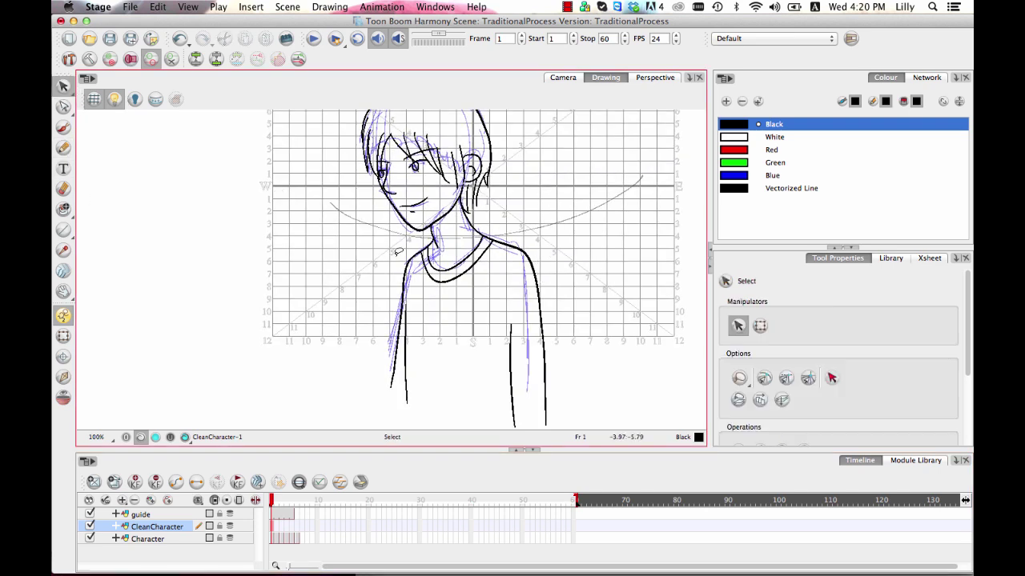
mouse_move(368, 264)
left_mouse_down()
mouse_move(420, 445)
mouse_move(671, 380)
mouse_move(678, 255)
mouse_move(573, 201)
mouse_move(445, 230)
mouse_move(364, 271)
left_mouse_up()
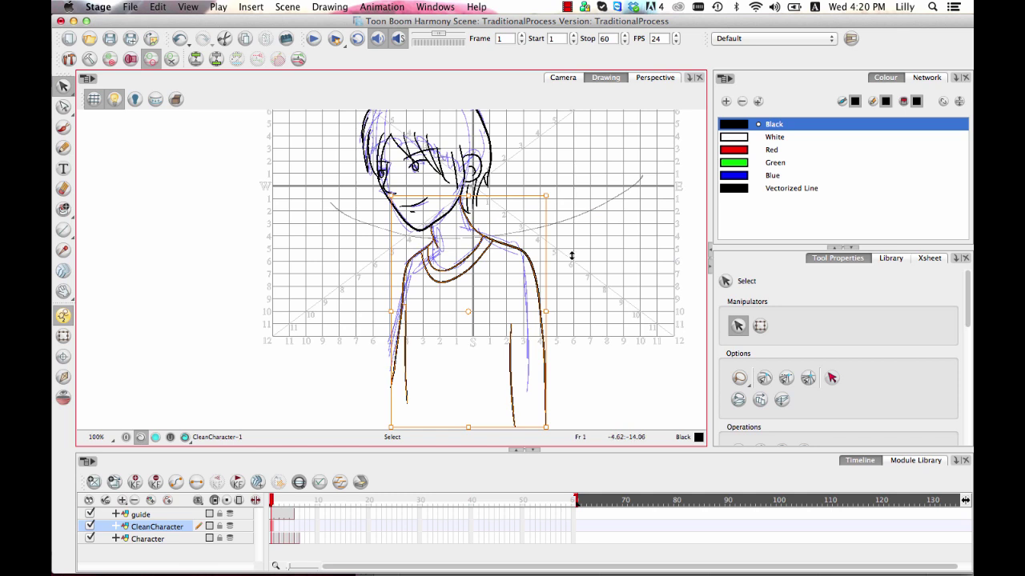
key("super+c")
left_click(275, 527)
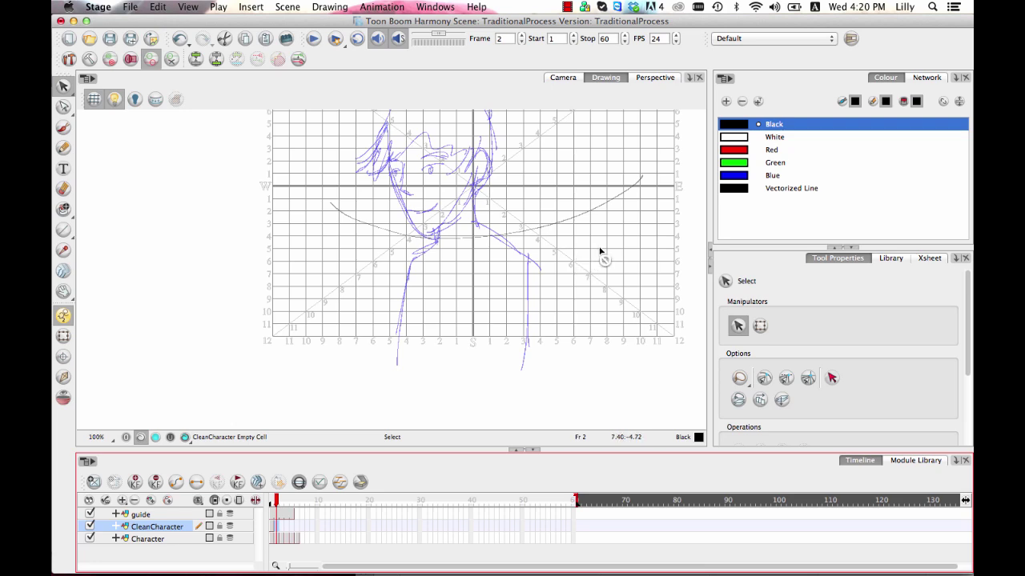
key("super+v")
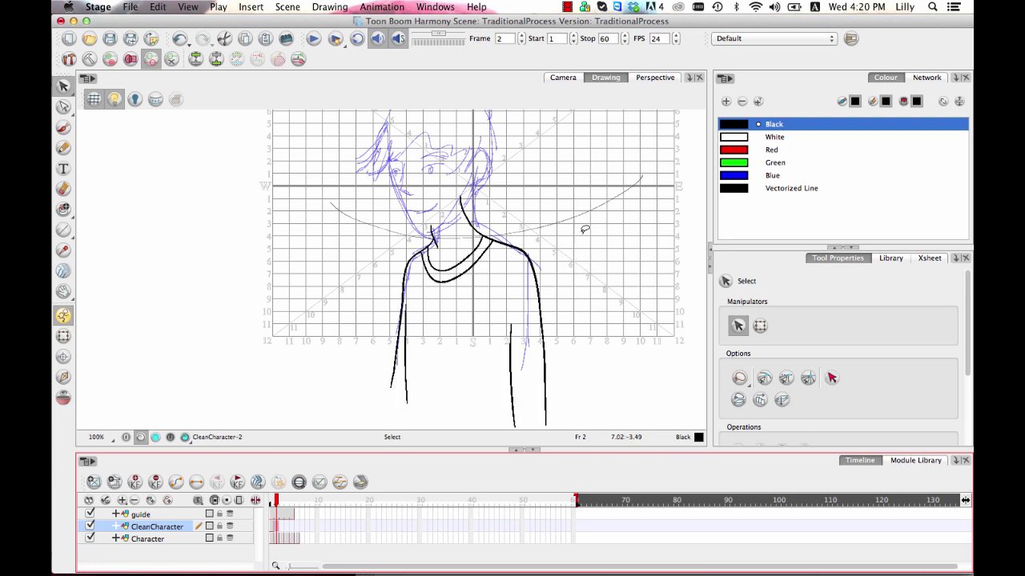
Delete the pasted neck line segment below the ear on frame 2
left_click_drag(543, 274, 562, 354)
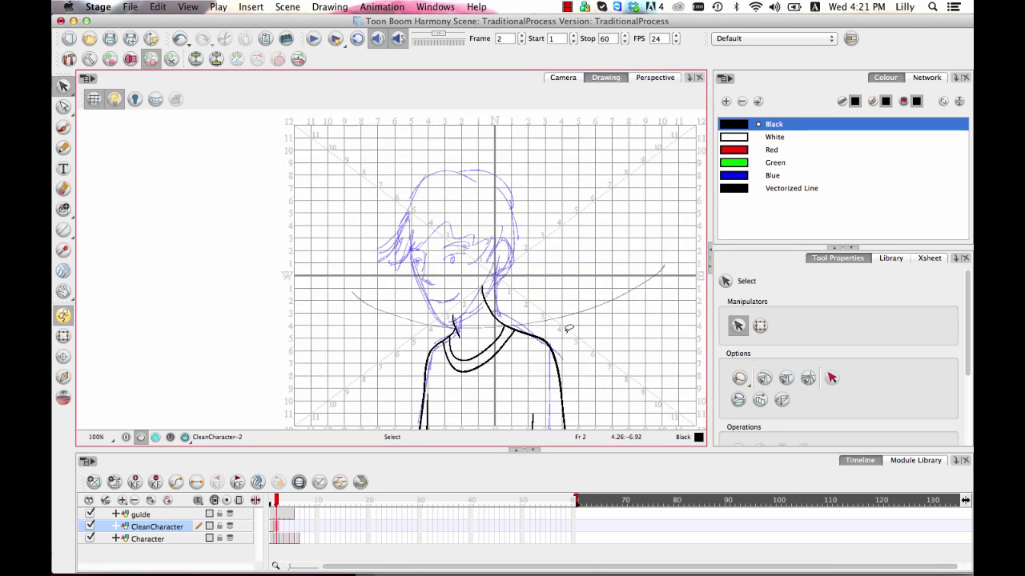
left_click_drag(551, 299, 561, 260)
key("2")
key("2")
scroll(562, 262, "up", 2)
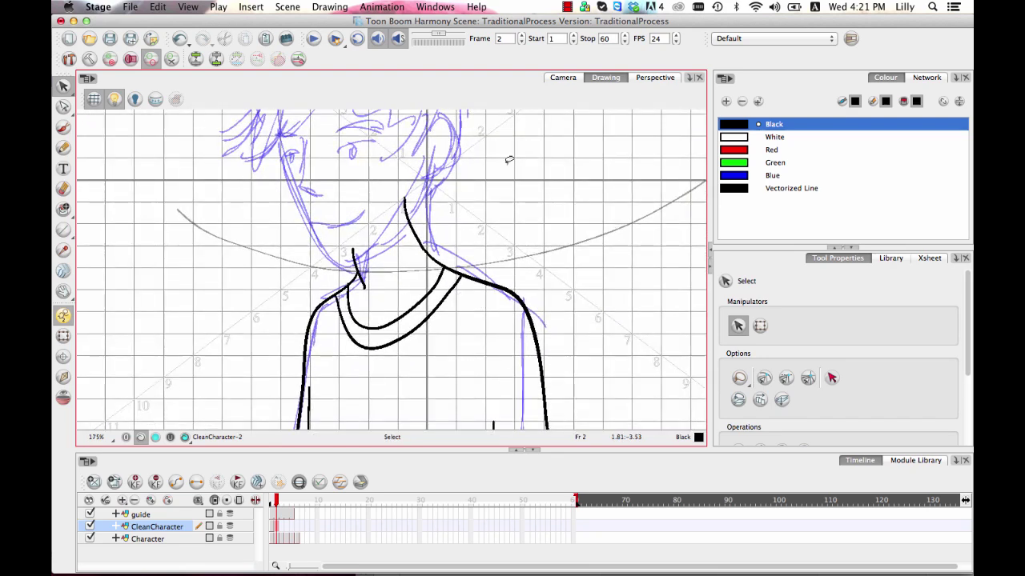
left_click(409, 220)
key("Delete")
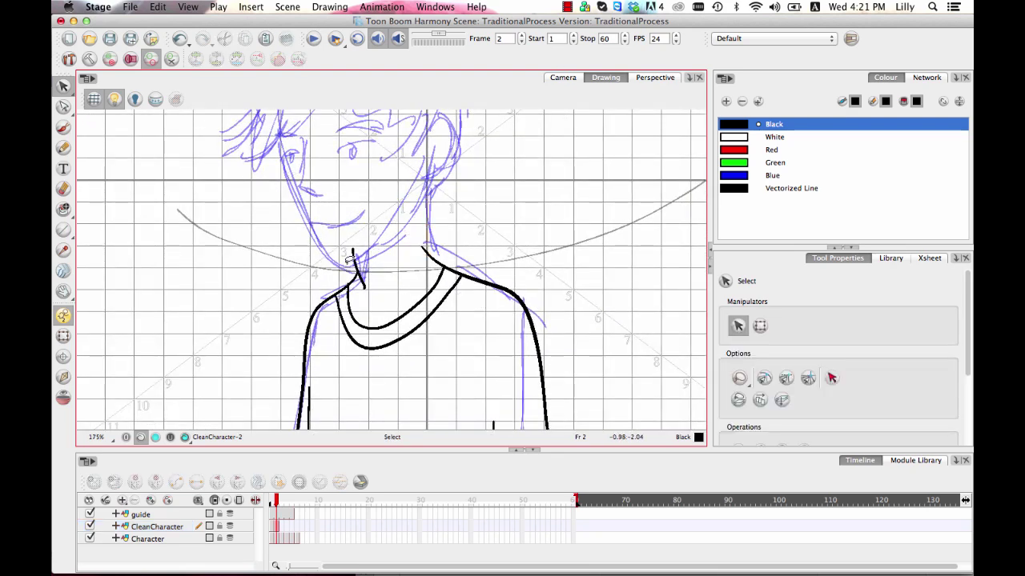
Redraw the neck lines on frame 2 with the Pencil to follow the new rough pose
left_click(63, 149)
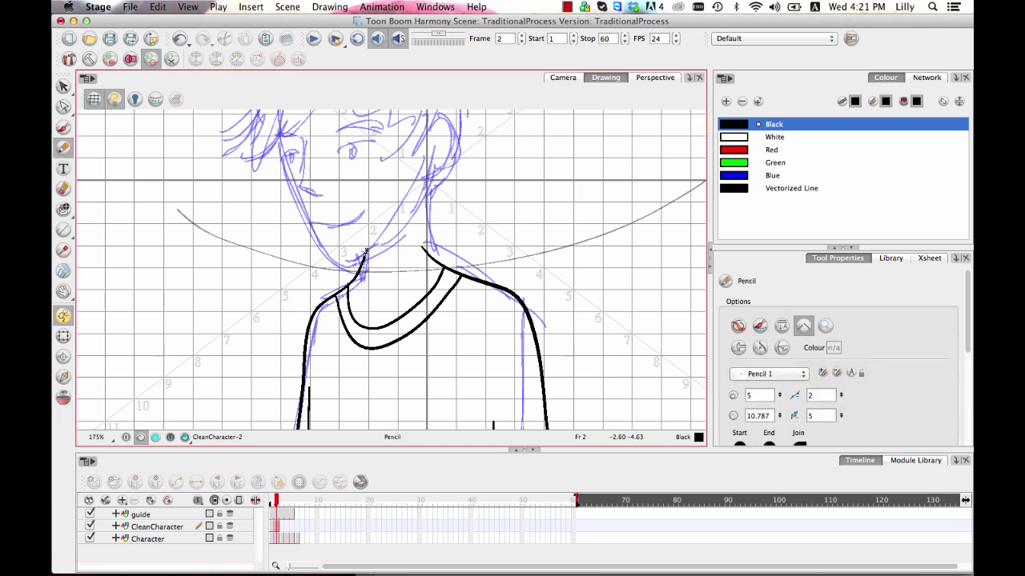
mouse_move(428, 211)
left_mouse_down()
mouse_move(443, 268)
mouse_move(417, 270)
mouse_move(392, 222)
mouse_move(389, 186)
left_mouse_up()
key("super+z")
key("super+z")
key("space")
key("2")
key("2")
key("2")
key("2")
key("ctrl+z")
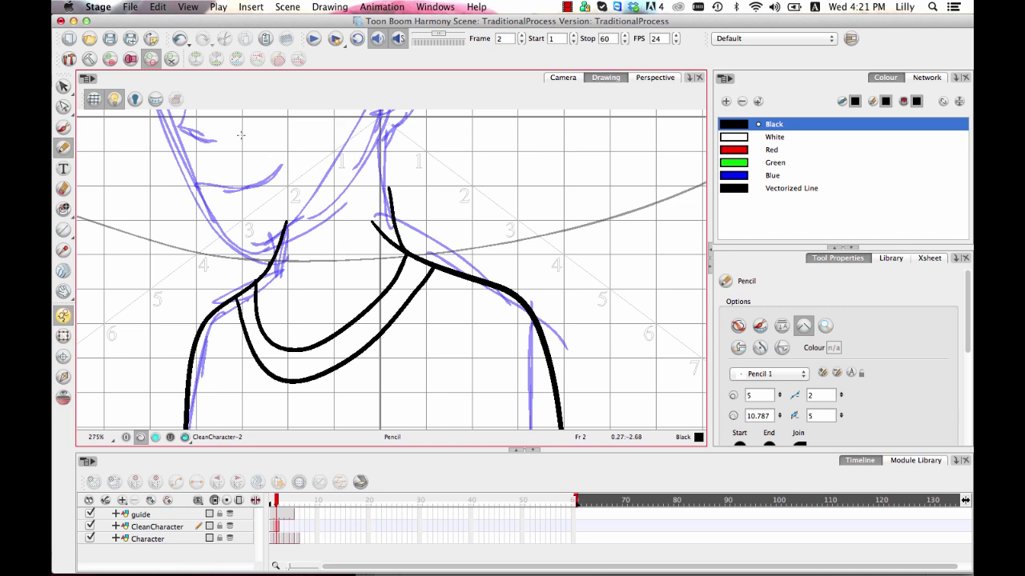
Remove the leftover shoulder line end that overshoots the new neck line using the Cutter
left_click(64, 108)
left_click_drag(64, 86, 117, 101)
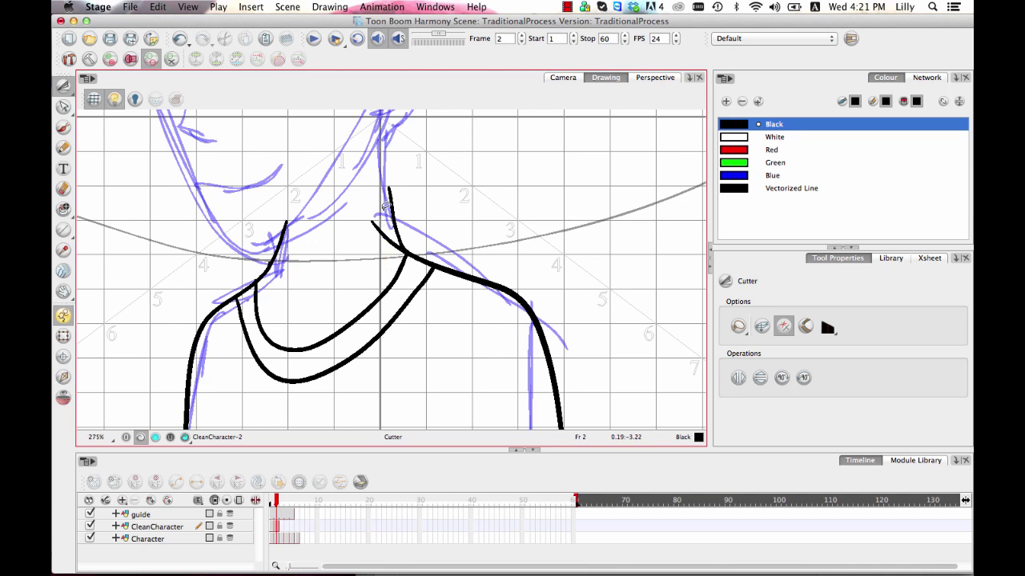
left_click_drag(372, 219, 409, 255)
left_click(448, 212)
left_click(392, 242)
key("Delete")
left_click(64, 147)
scroll(544, 307, "down", 5)
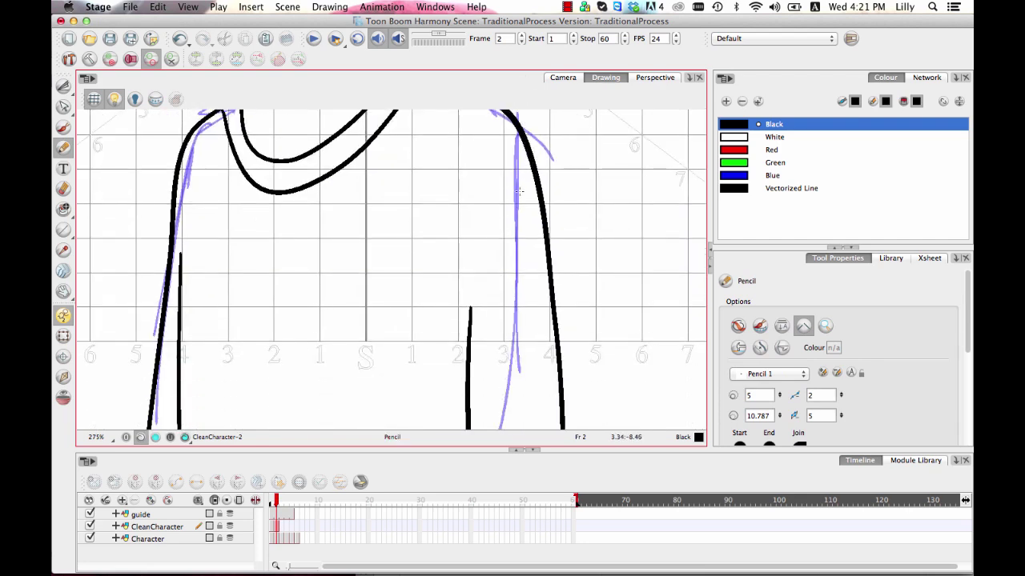
scroll(513, 190, "down", 3)
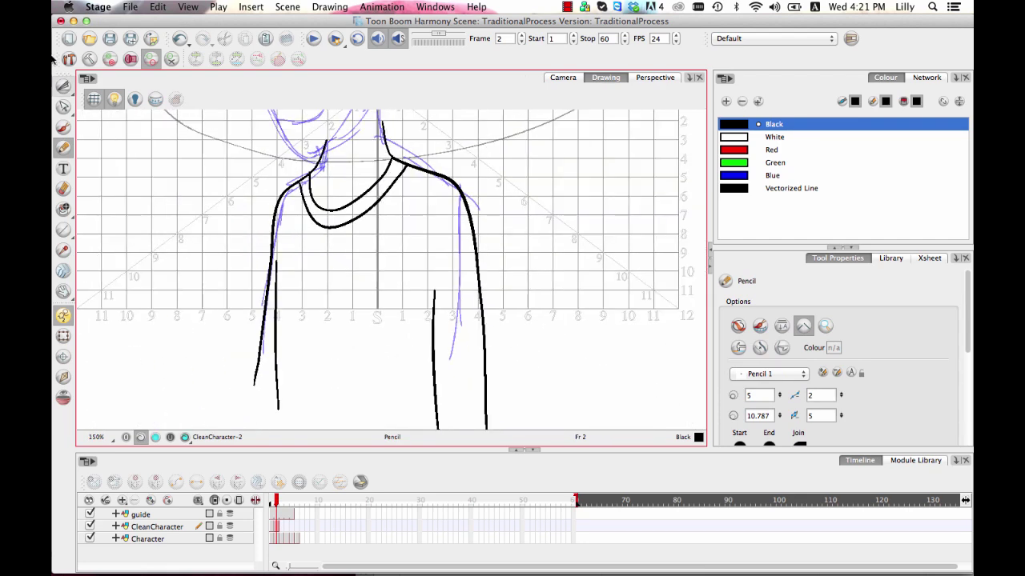
left_click_drag(63, 106, 115, 133)
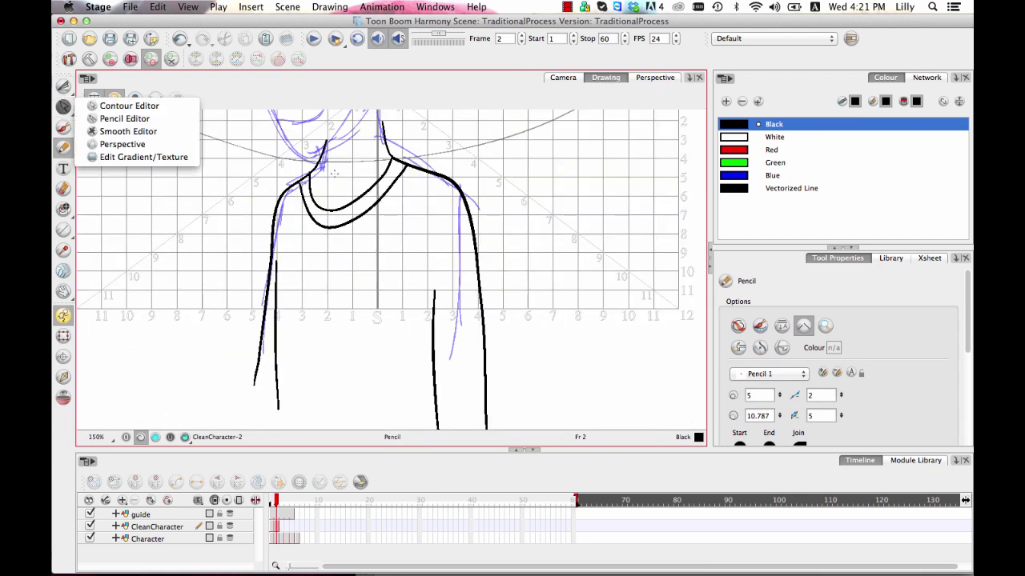
left_click(63, 106)
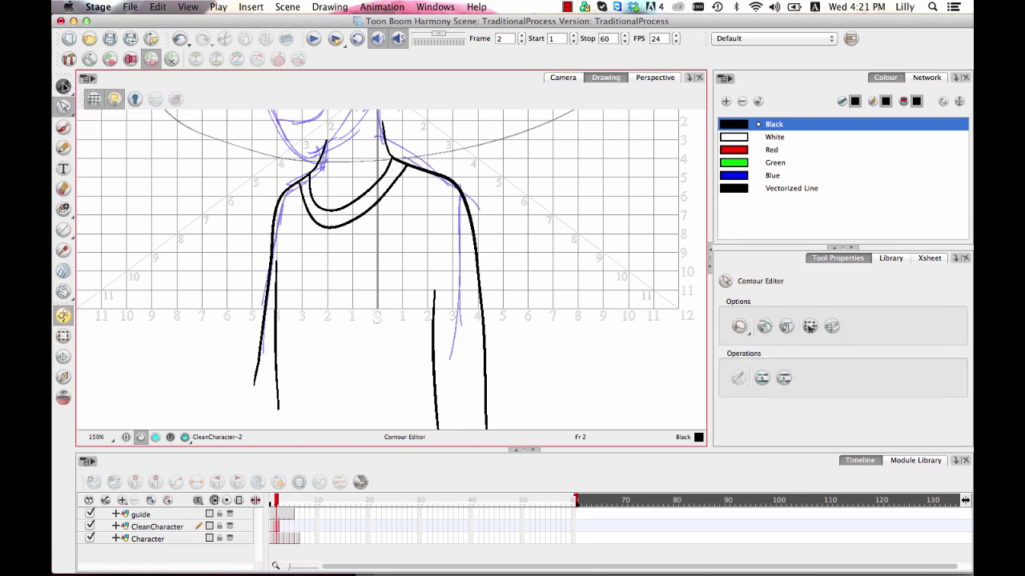
Select all the body strokes on frame 2 and skew them slightly sideways at the neck towards the rough pose
left_click(63, 87)
left_click(99, 86)
key("1")
mouse_move(554, 206)
left_mouse_down()
mouse_move(526, 171)
mouse_move(603, 483)
mouse_move(402, 73)
left_mouse_up()
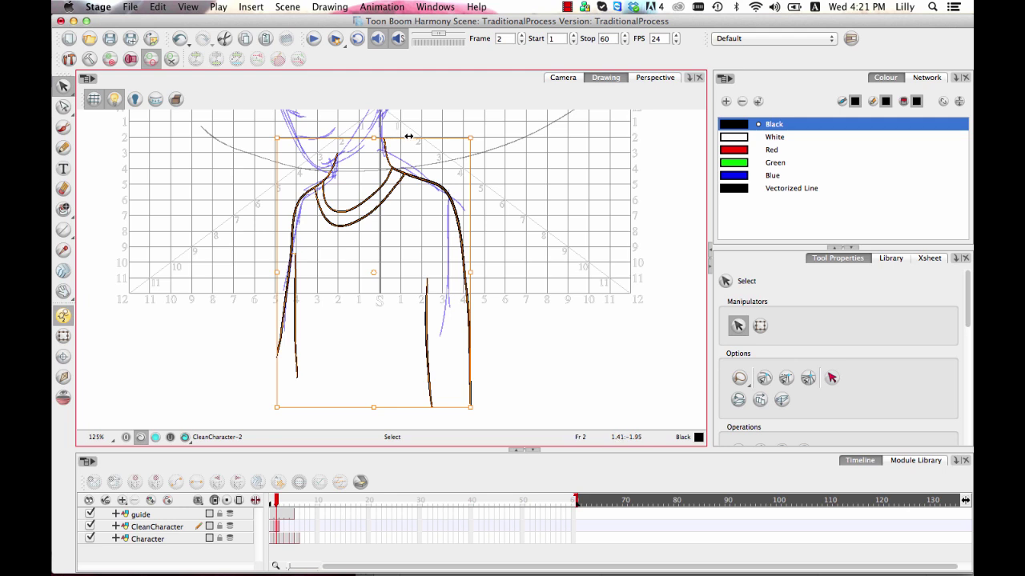
left_click_drag(408, 138, 423, 138)
left_click_drag(424, 174, 423, 175)
key("ctrl+shift+z")
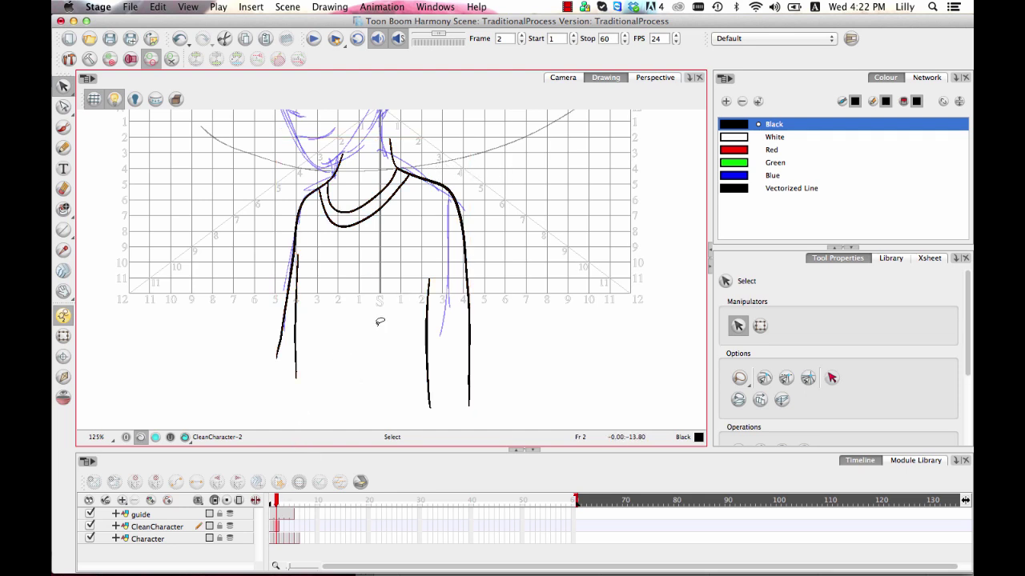
Flip repeatedly between frames 1 and 2 to check the movement of the cleaned-up body
key("comma")
key("period")
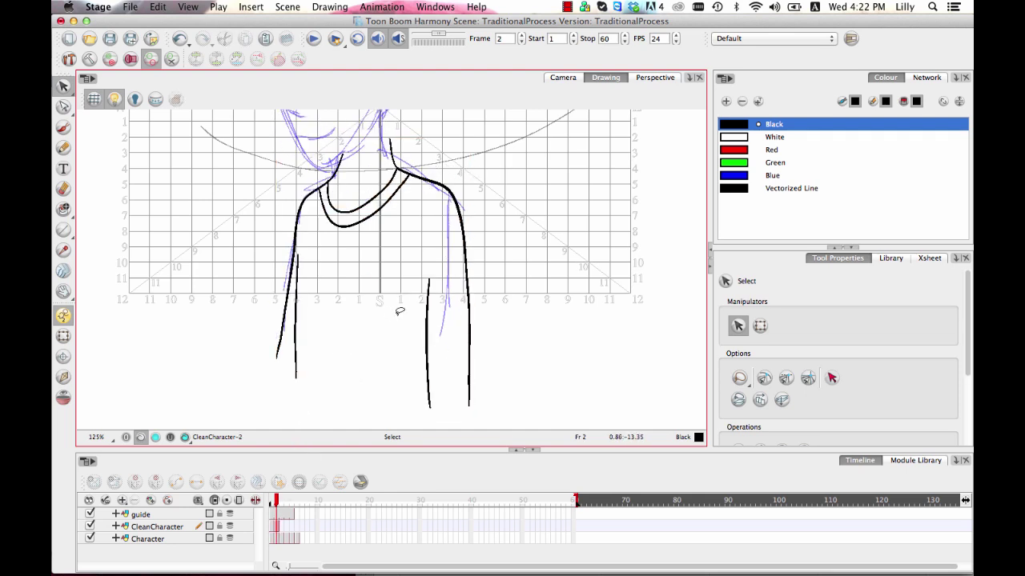
key("comma")
key("period")
key("comma")
key("period")
key("comma")
key("period")
key("comma")
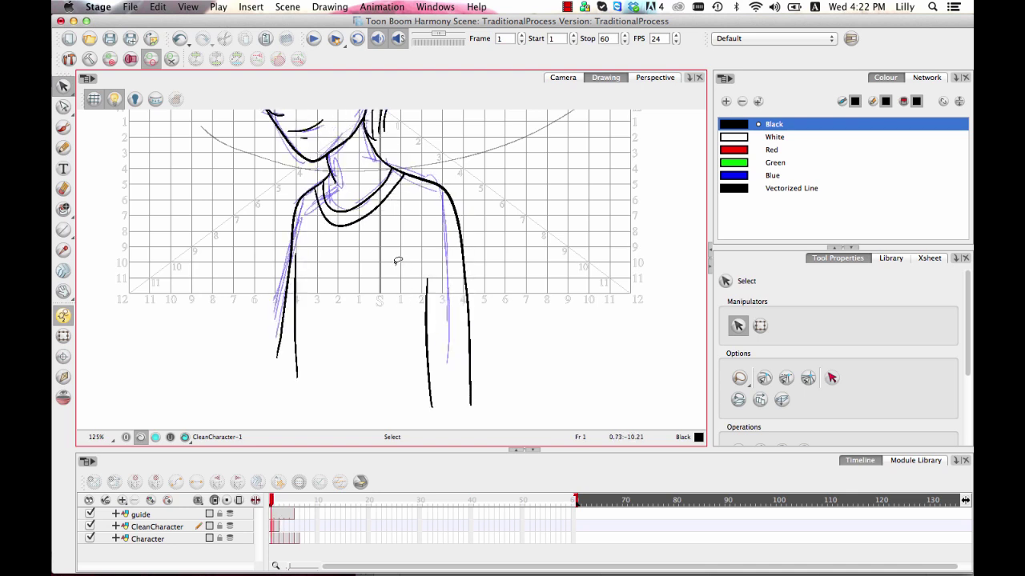
key("period")
key("comma")
key("period")
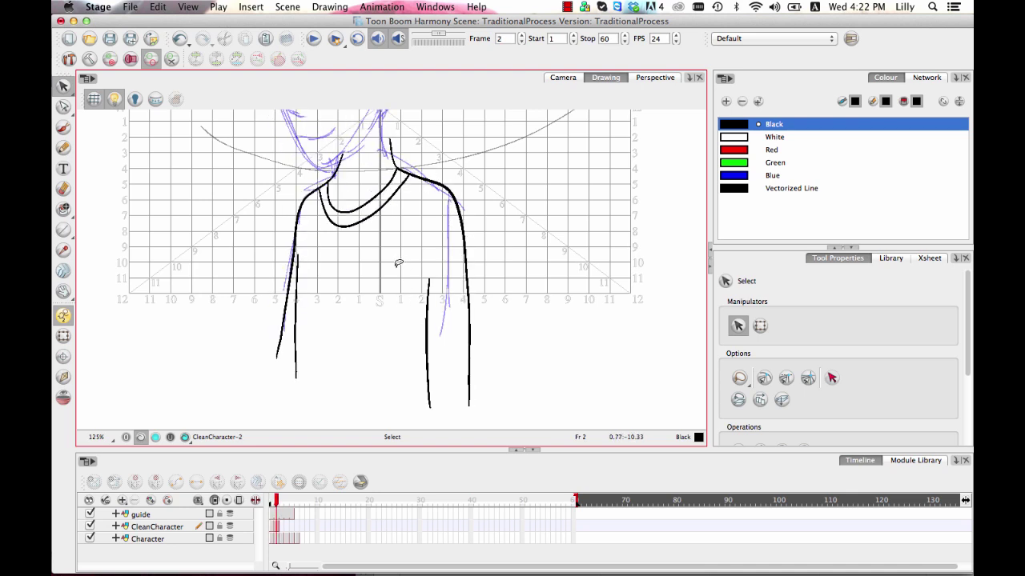
Copy the neck line under the chin from frame 1 and paste it onto frame 2
key("comma")
key("period")
key("comma")
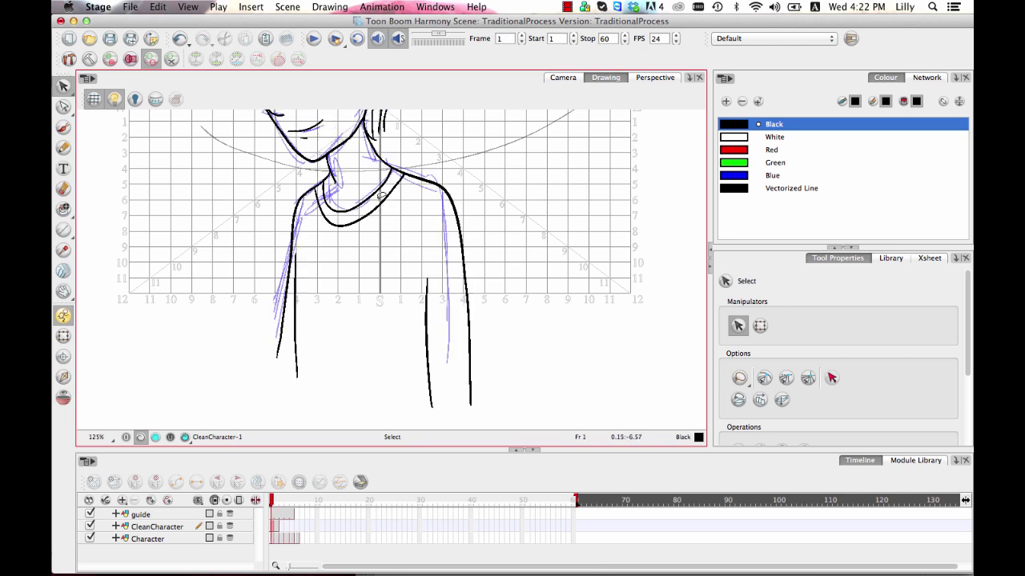
scroll(383, 197, "up", 3)
left_click(366, 206)
key("super+c")
key("period")
key("super+v")
scroll(360, 217, "up", 4)
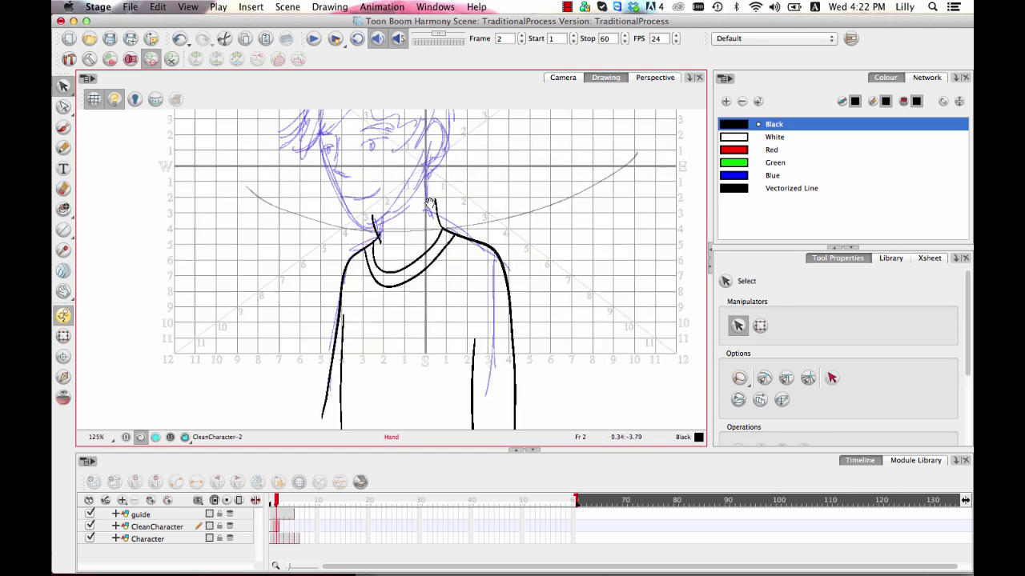
scroll(384, 186, "up", 2)
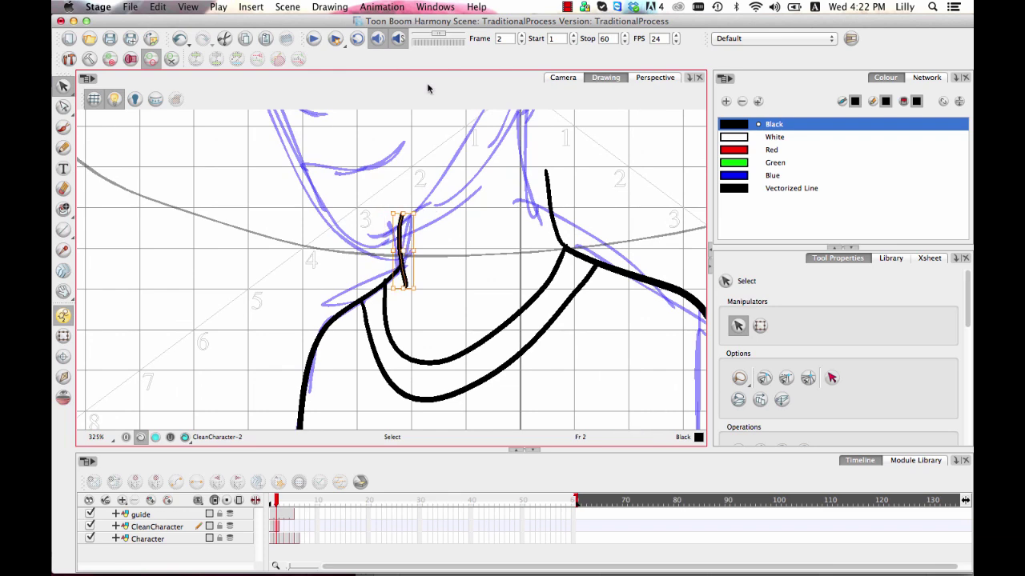
Move the pasted neck line on frame 2 into line with the rough neck and compare it with frame 1
left_click(492, 250)
mouse_move(494, 252)
left_mouse_down()
mouse_move(499, 178)
mouse_move(474, 250)
left_mouse_up()
key("comma")
key("period")
Adjust the lower end of the pasted neck line on frame 2 with the Contour Editor
key("2")
key("2")
key("2")
key("2")
key("2")
left_click(64, 107)
left_click(129, 106)
left_click(511, 235)
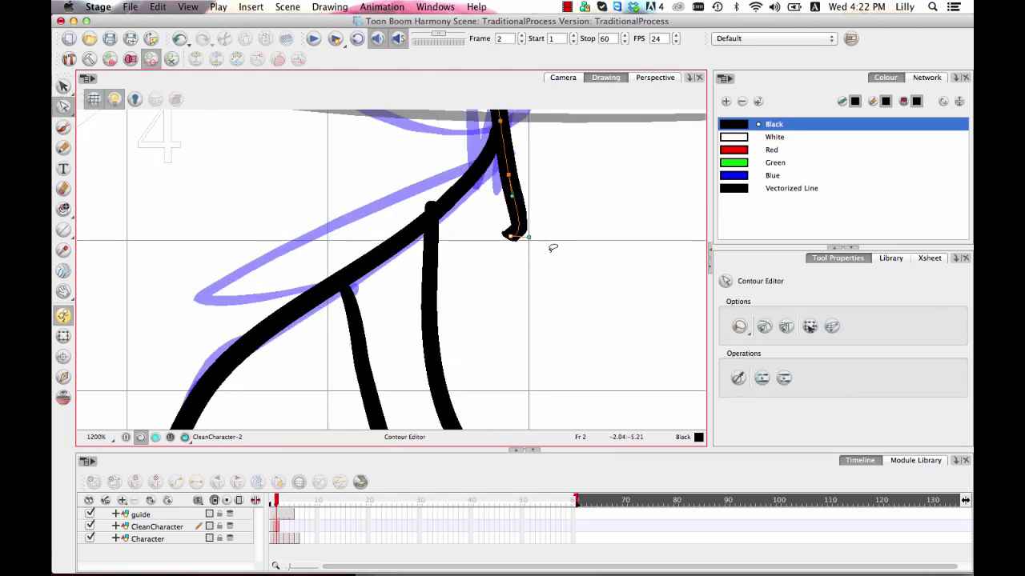
scroll(517, 240, "down", 7)
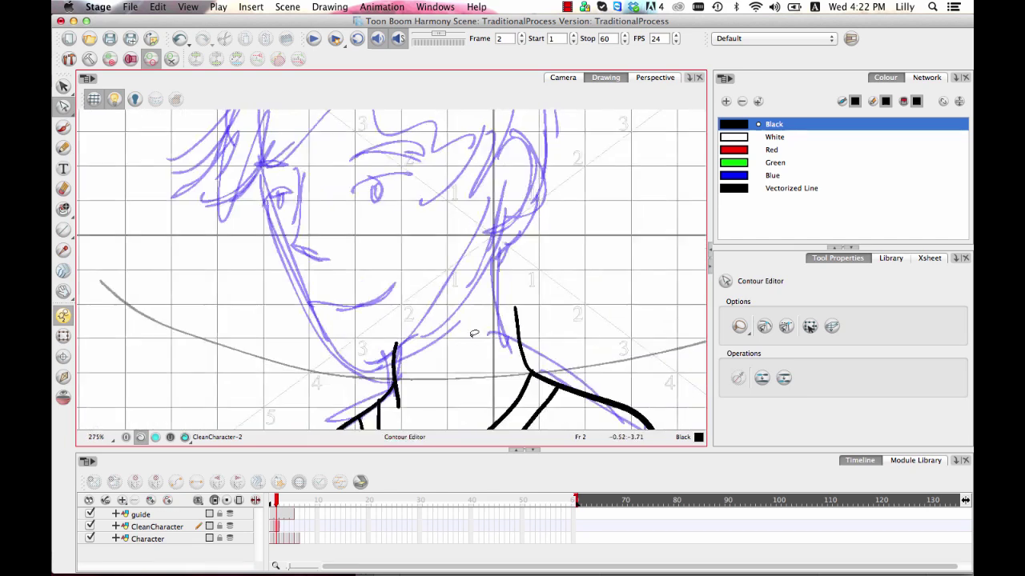
scroll(555, 242, "up", 1)
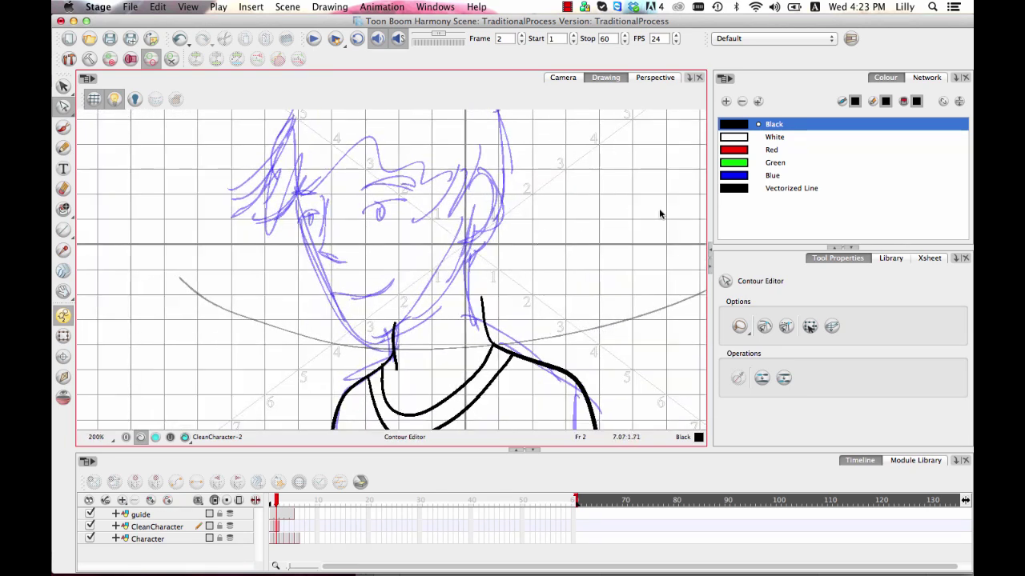
Add an Xsheet view alongside Colour and Network and expand it to full height
left_click(955, 78)
left_click(878, 328)
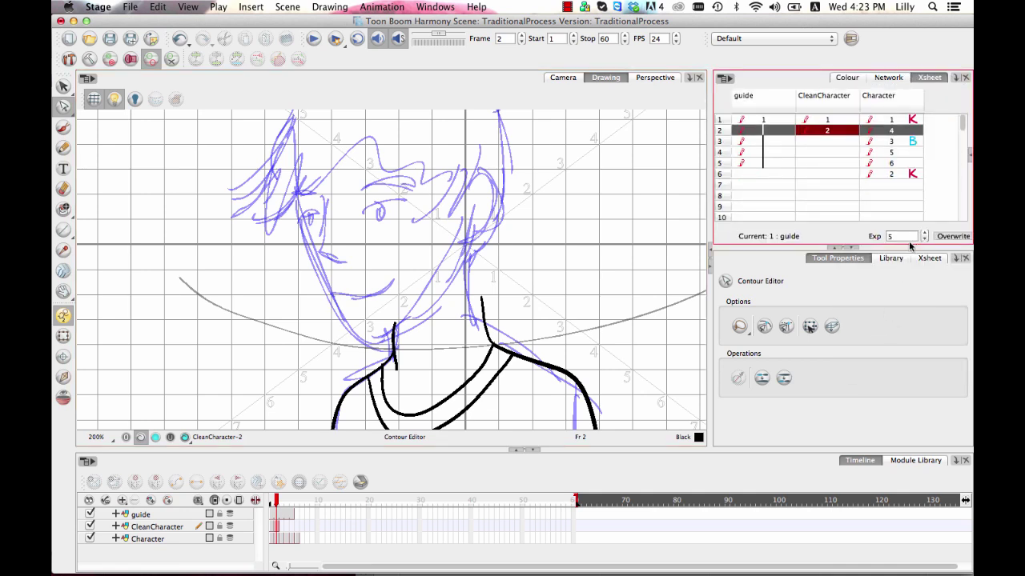
left_click(853, 250)
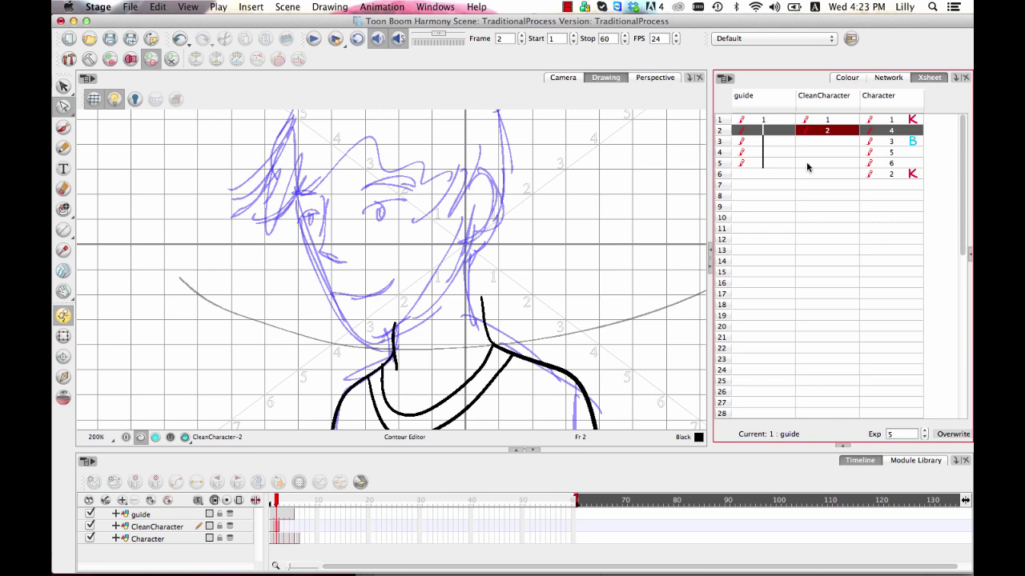
Select drawings 1 and 2 in the CleanCharacter column and send them to the Drawing view
left_click(832, 120)
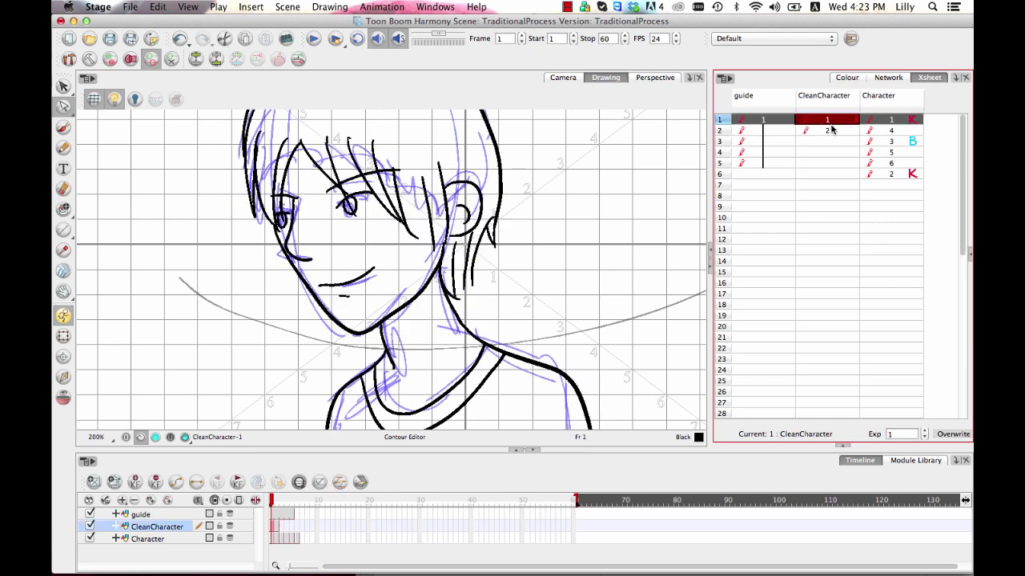
left_click(824, 131)
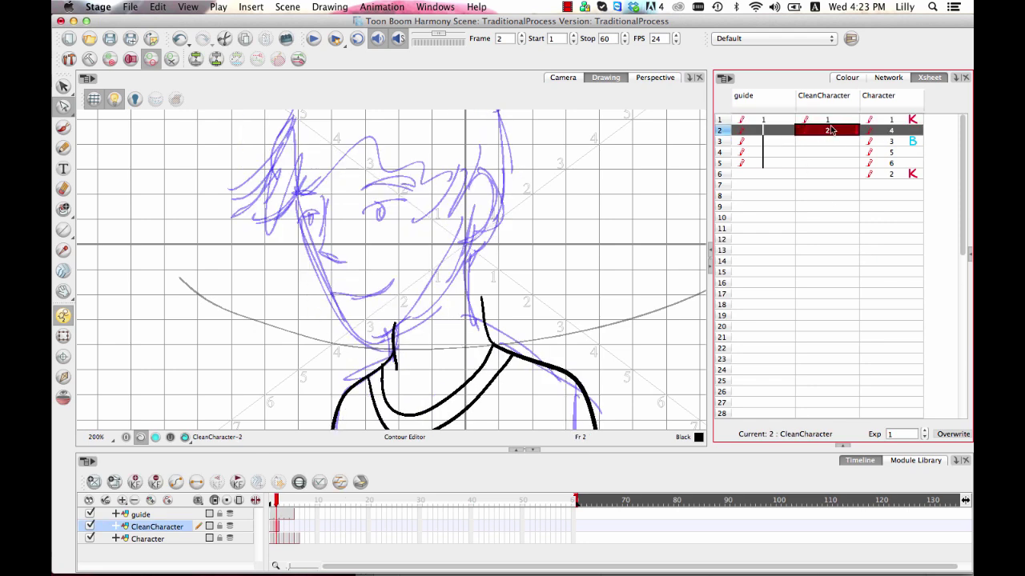
left_click_drag(830, 123, 832, 132)
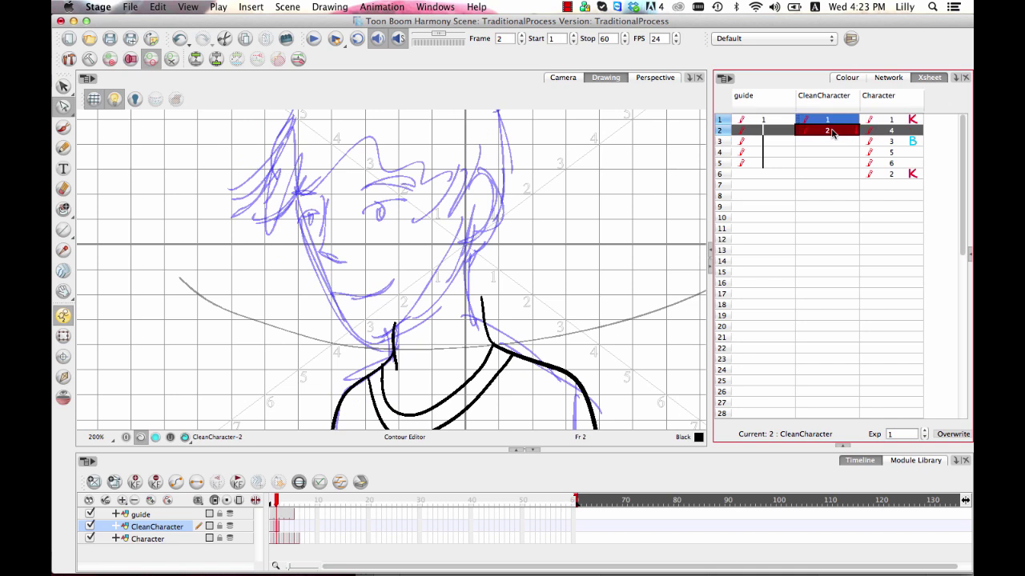
right_click(835, 131)
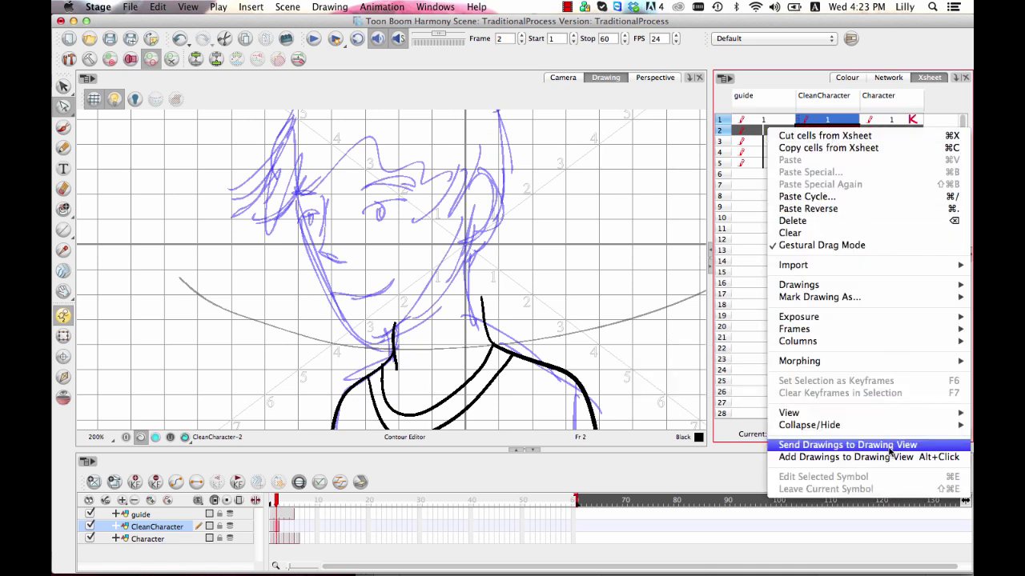
left_click(848, 445)
Switch back and forth between the CleanCharacter-1 and CleanCharacter-2 thumbnails to compare the two drawings
left_click(680, 152)
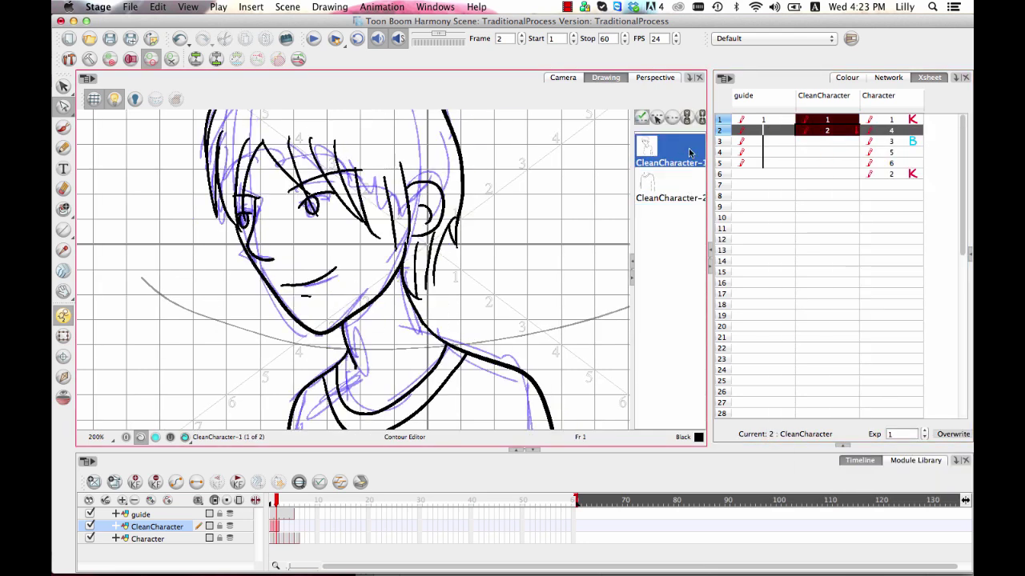
left_click(679, 187)
left_click(674, 155)
left_click(676, 191)
left_click(675, 157)
left_click(679, 190)
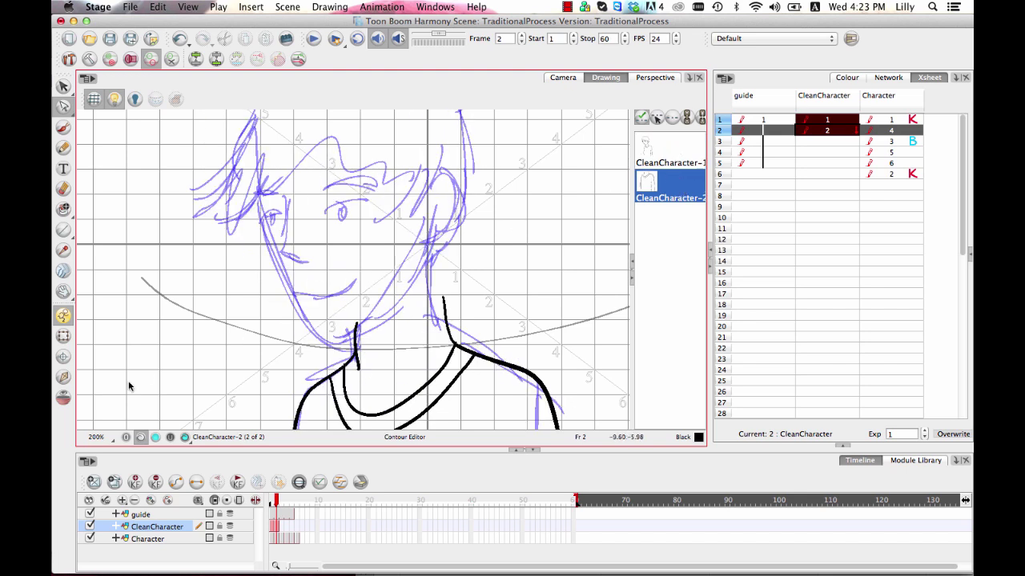
Enable Shift and Trace and shift drawing 2 so frame 1's head overlaps the rough head of frame 2
left_click(62, 395)
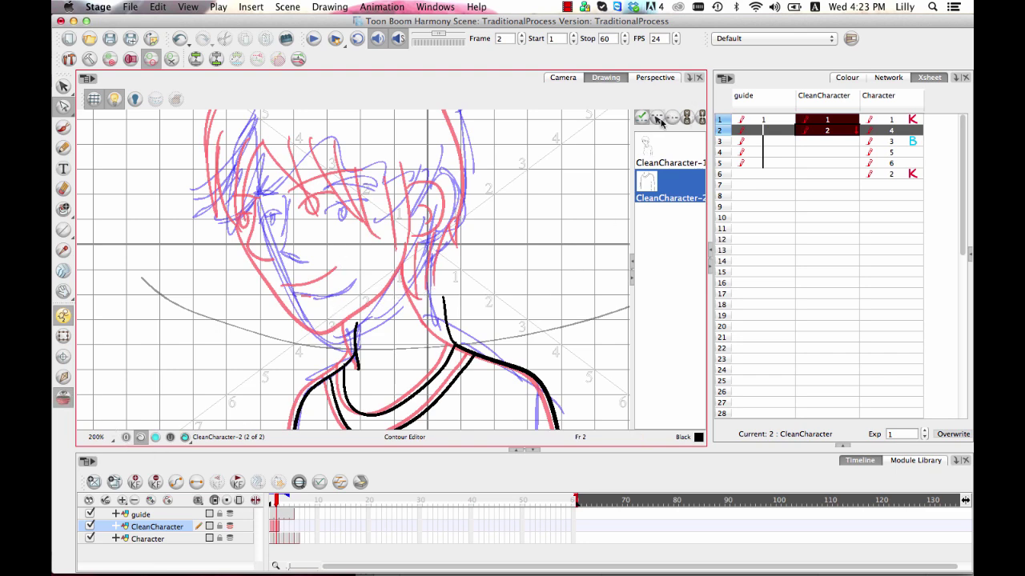
left_click(657, 118)
mouse_move(463, 283)
left_mouse_down()
mouse_move(437, 274)
mouse_move(465, 263)
mouse_move(462, 245)
mouse_move(508, 252)
mouse_move(464, 251)
mouse_move(480, 239)
left_mouse_up()
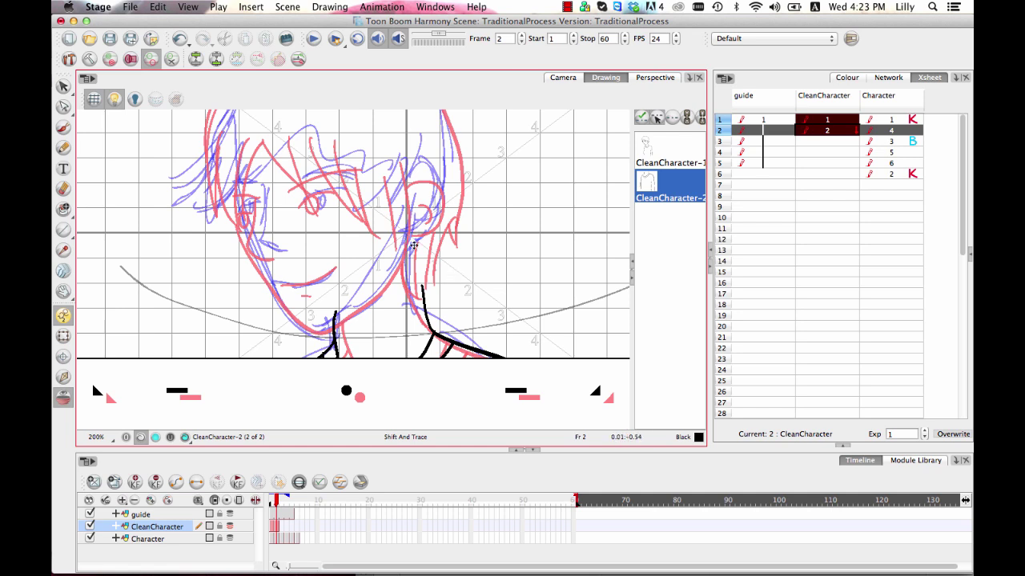
Set the drawing preference Onion Skin Render Style to Normal
left_click(99, 7)
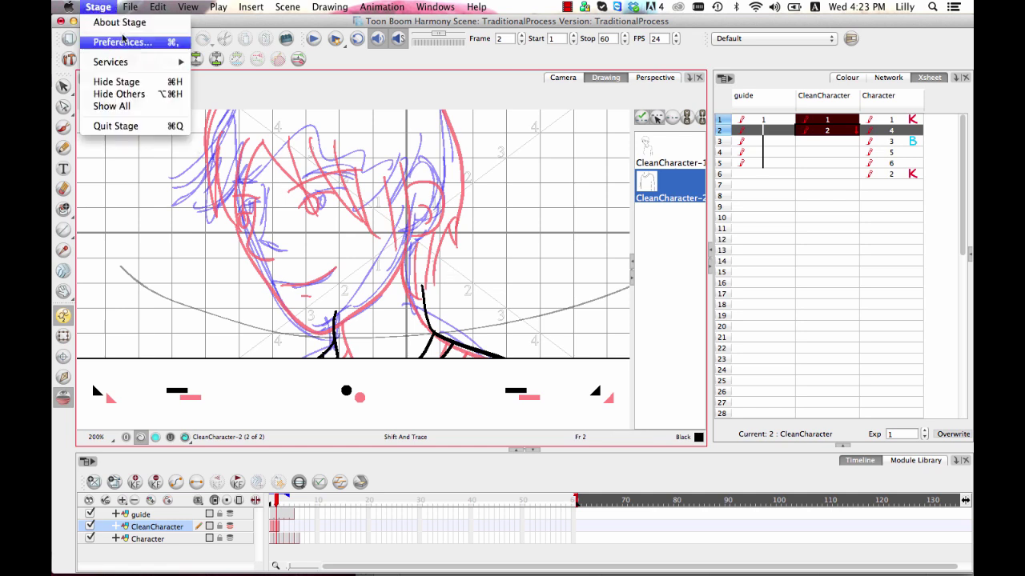
left_click(125, 39)
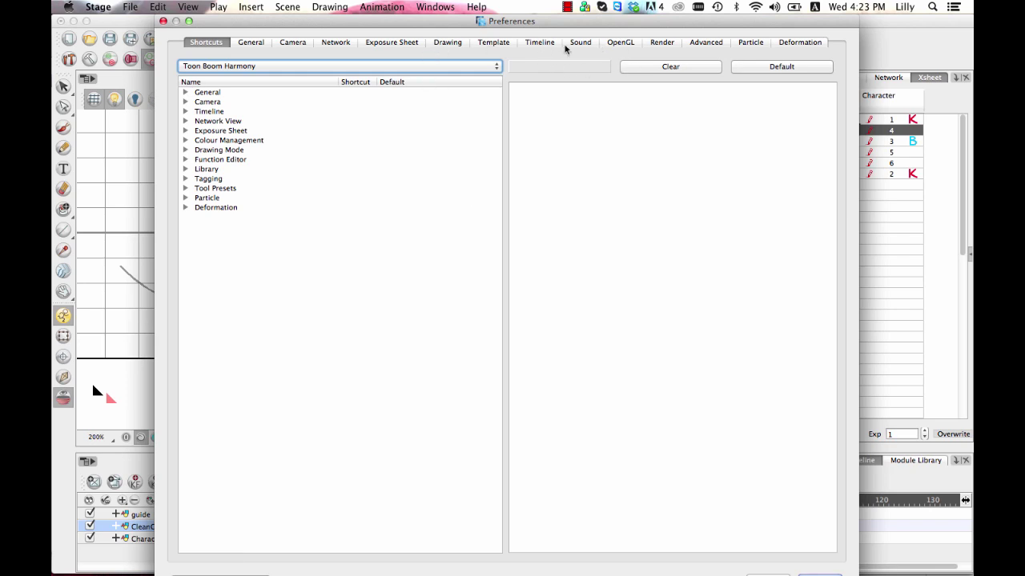
left_click(454, 44)
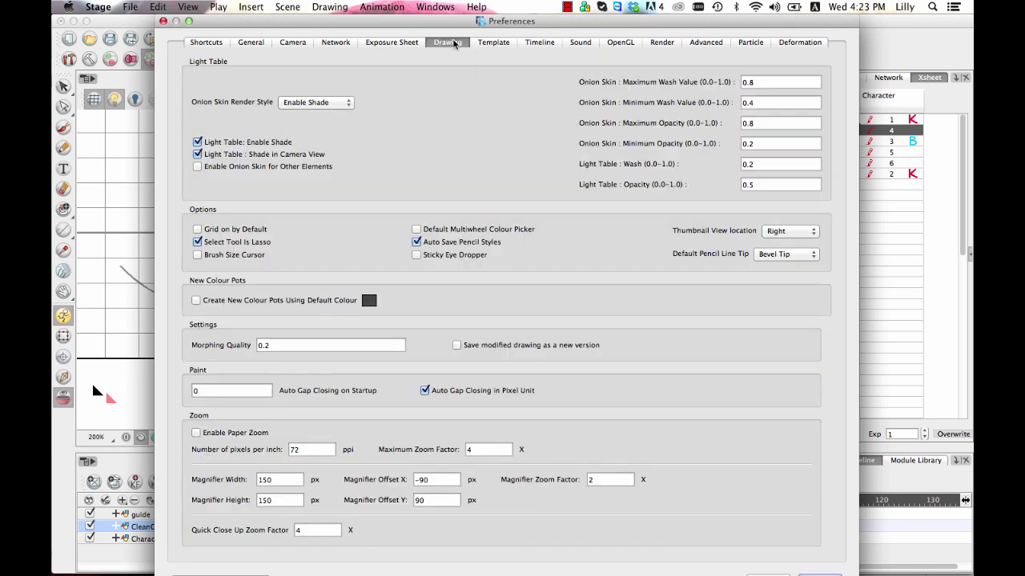
left_click(331, 104)
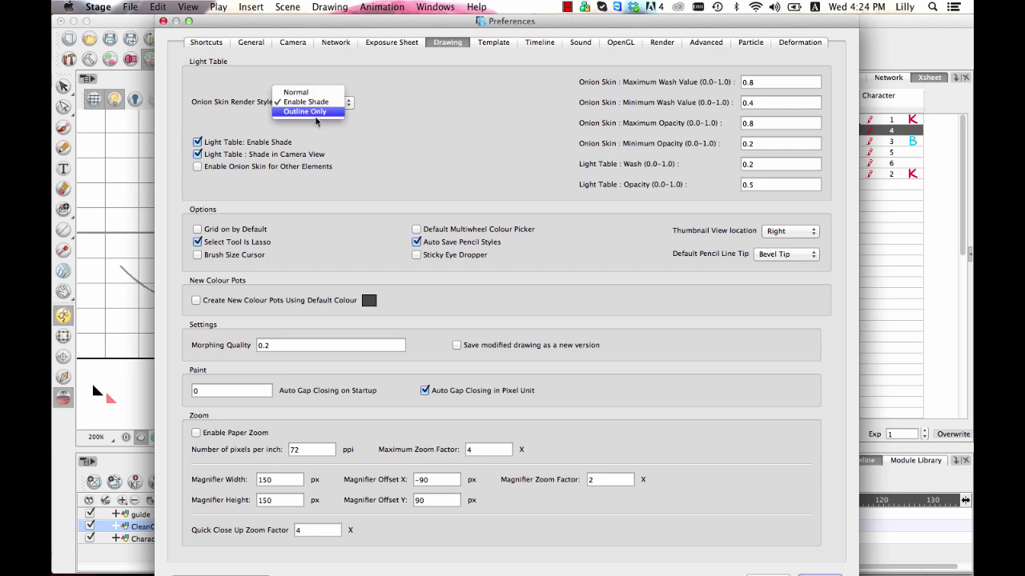
left_click(313, 93)
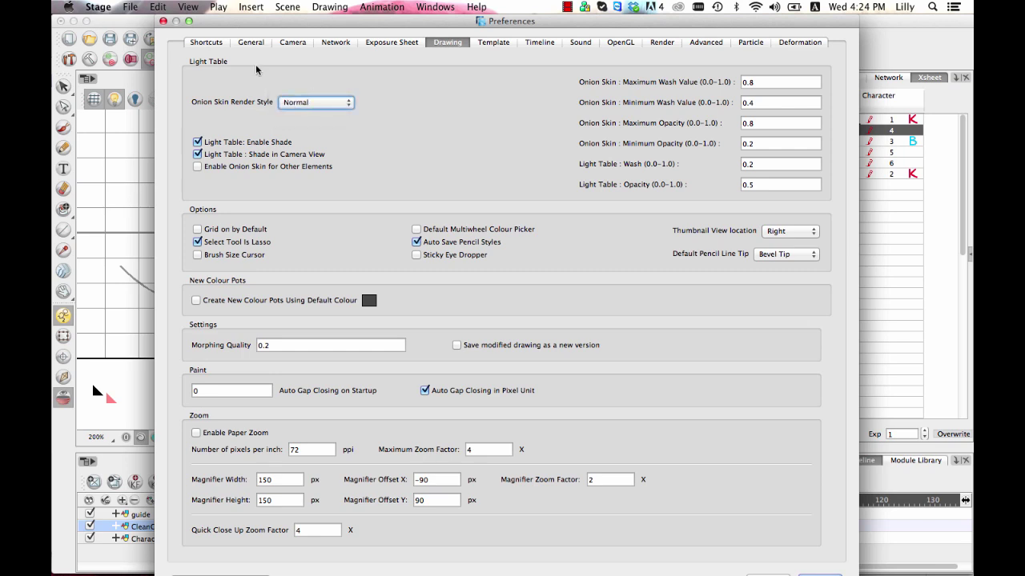
key("Return")
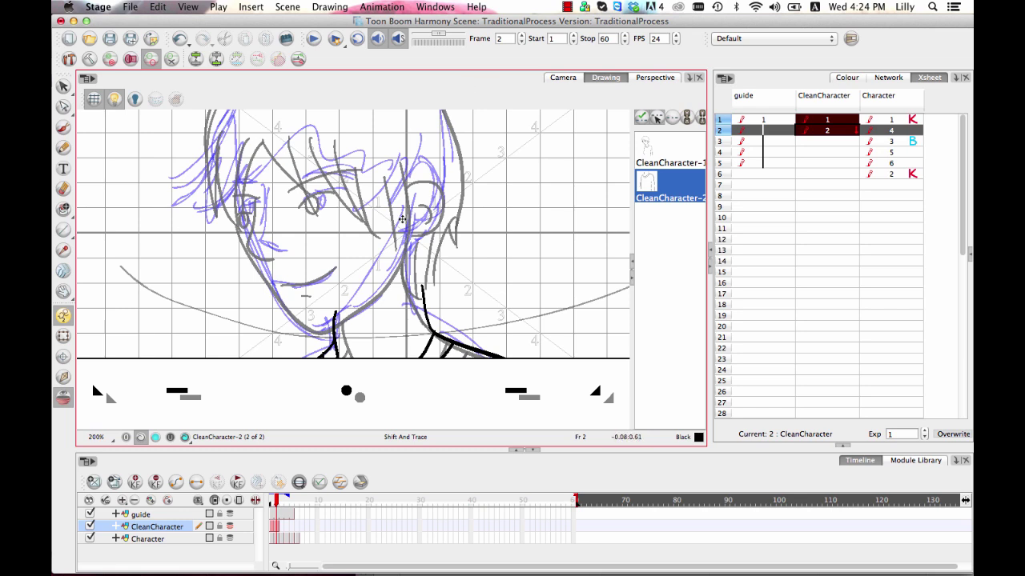
Fine-tune the shift of drawing 2 so frame 1's face sits closer to the rough face
left_click_drag(411, 269, 454, 242)
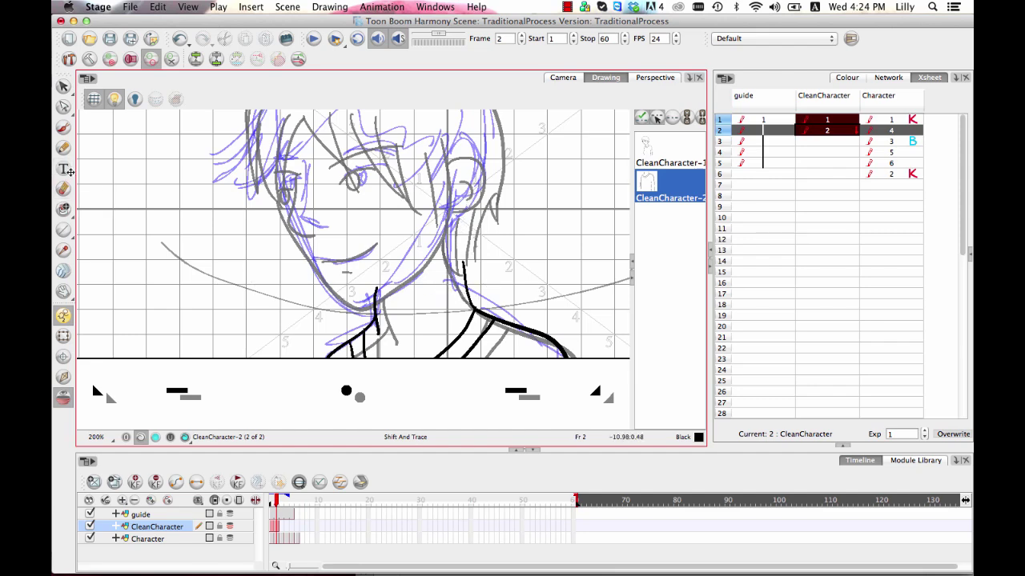
mouse_move(417, 244)
left_mouse_down()
mouse_move(430, 249)
mouse_move(417, 261)
mouse_move(432, 253)
mouse_move(420, 256)
left_mouse_up()
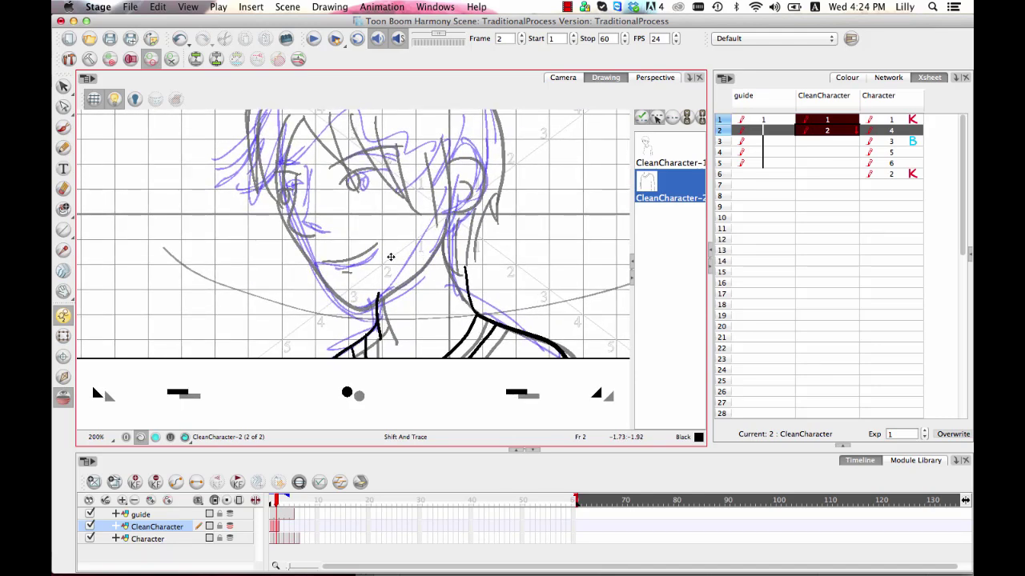
Trace the nose, both eyes and both eyebrows on frame 2 with the Pencil, following frame 1's shifted lines
left_click(63, 147)
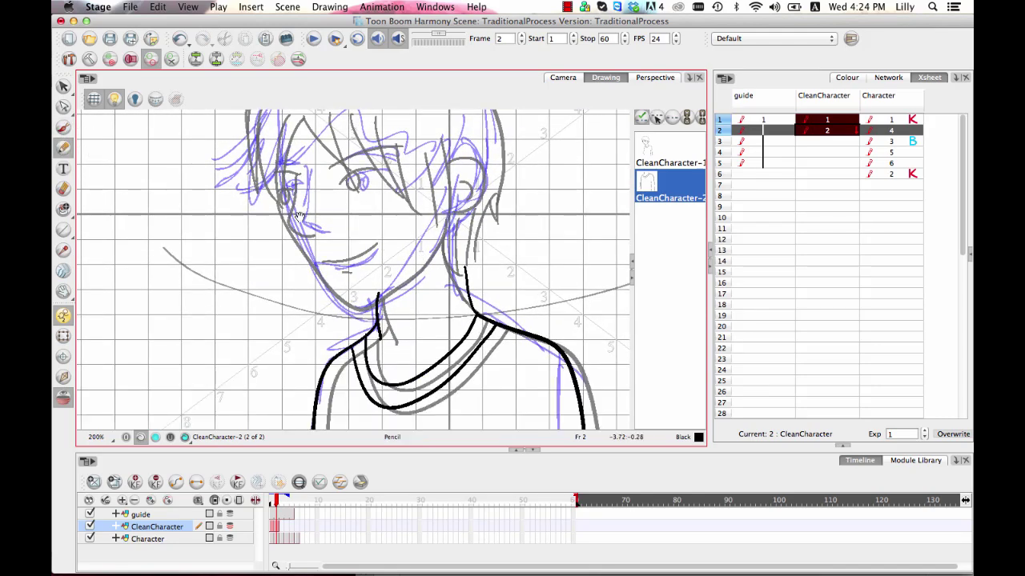
left_click_drag(350, 215, 418, 244)
key("2")
key("2")
left_click_drag(393, 189, 429, 246)
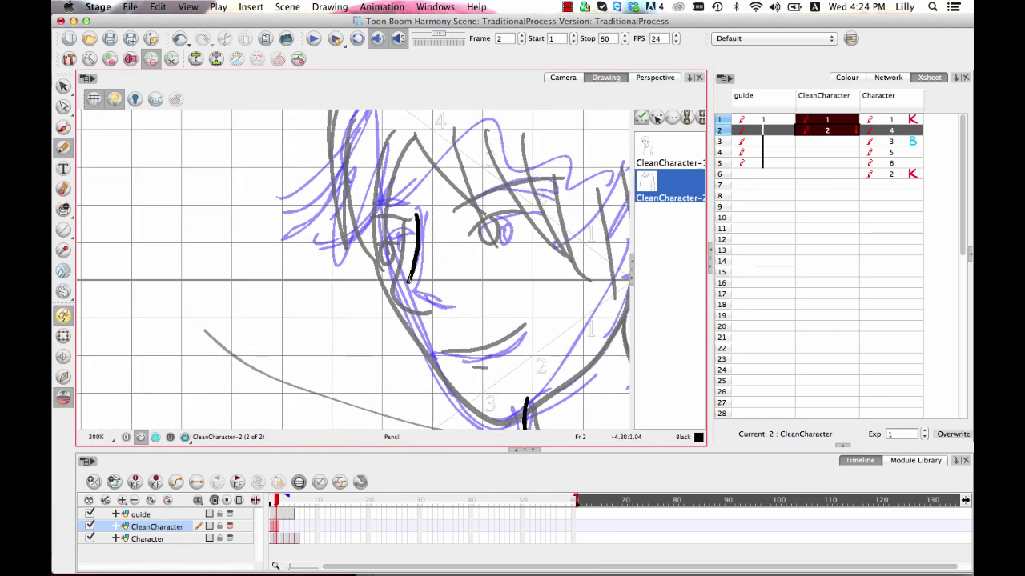
mouse_move(409, 278)
left_mouse_down()
mouse_move(406, 294)
mouse_move(439, 314)
left_mouse_up()
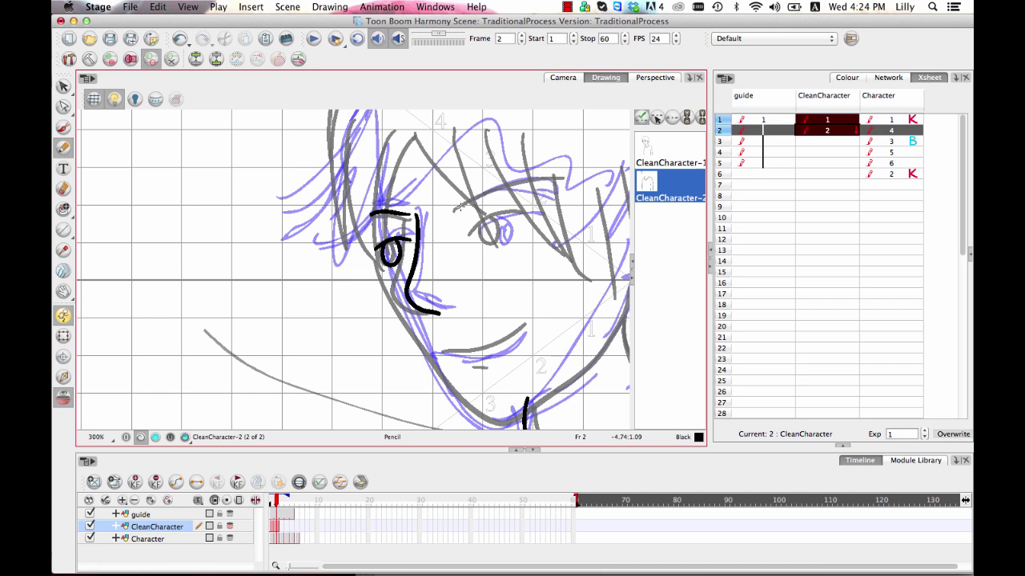
left_click_drag(457, 206, 567, 176)
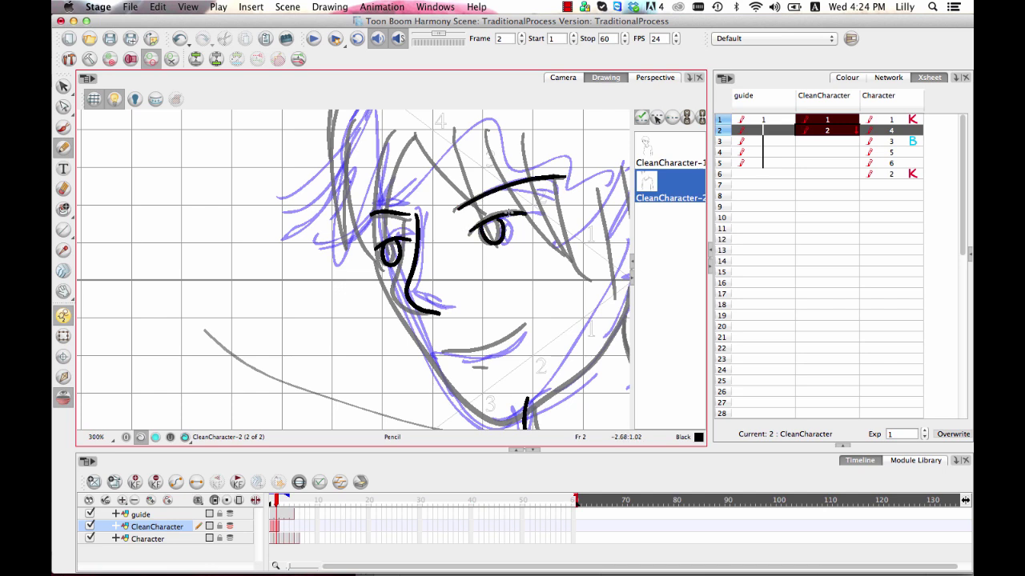
Trace the mouth, the small lower-lip mark and the jawline on frame 2 with the Pencil
scroll(508, 213, "down", 4)
left_click_drag(422, 290, 514, 262)
key("super+z")
left_click_drag(455, 307, 478, 301)
scroll(364, 230, "down", 1)
mouse_move(346, 210)
left_mouse_down()
mouse_move(420, 317)
mouse_move(460, 348)
mouse_move(532, 305)
mouse_move(595, 229)
left_mouse_up()
Draw the ear's outer curve and inner detail on frame 2 with the Pencil
scroll(499, 206, "right", 3)
scroll(500, 206, "up", 1)
mouse_move(505, 180)
left_mouse_down()
mouse_move(544, 189)
mouse_move(504, 252)
left_mouse_up()
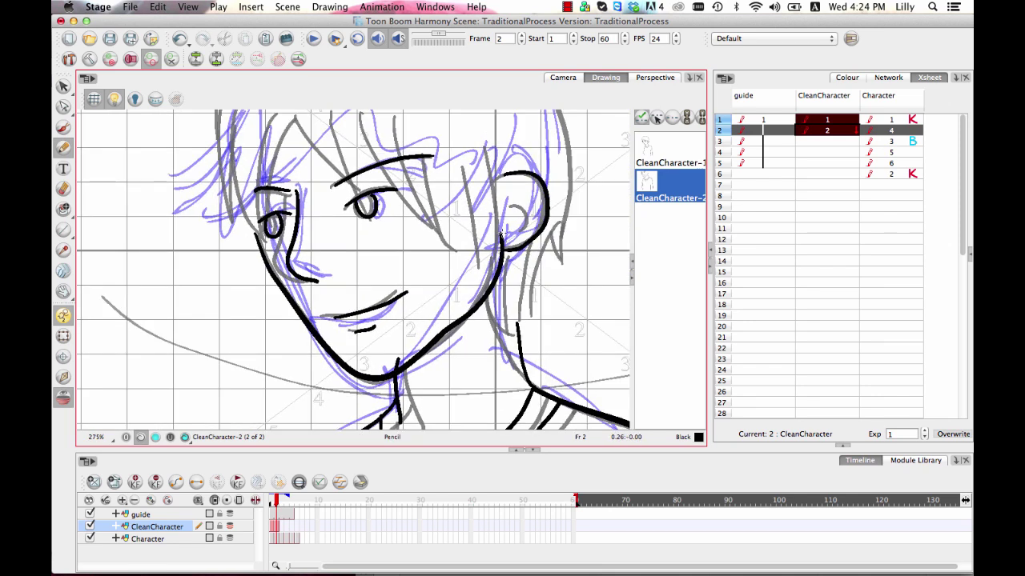
left_click_drag(511, 205, 512, 232)
Draw the hair strands along the left side of the face on frame 2
mouse_move(534, 214)
left_mouse_down()
mouse_move(546, 246)
mouse_move(677, 277)
left_mouse_up()
left_click_drag(369, 139, 352, 262)
left_click_drag(388, 184, 366, 290)
left_click_drag(432, 181, 374, 318)
left_click_drag(390, 206, 379, 320)
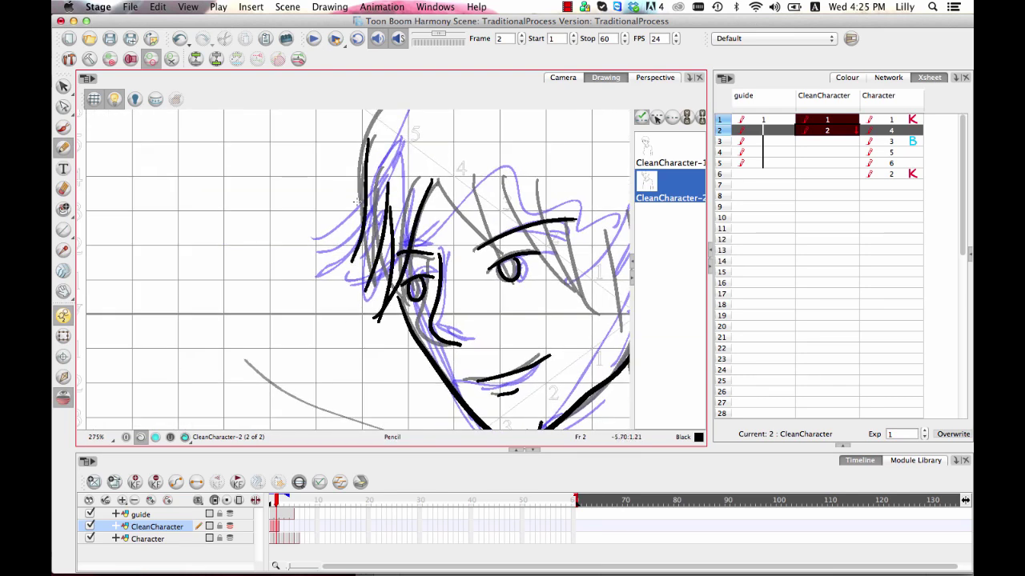
left_click_drag(367, 225, 334, 268)
left_click_drag(365, 199, 326, 242)
Draw the fringe strands across the forehead on frame 2
left_click_drag(448, 232, 333, 223)
left_click_drag(322, 172, 351, 282)
left_click_drag(360, 165, 355, 274)
left_click_drag(406, 165, 373, 259)
mouse_move(443, 183)
left_mouse_down()
mouse_move(445, 231)
mouse_move(418, 298)
left_mouse_up()
left_click_drag(408, 180, 430, 250)
left_click_drag(461, 203, 459, 313)
left_click_drag(508, 204, 444, 325)
Draw the back hair outline and the strands behind the ear on frame 2
mouse_move(531, 211)
left_mouse_down()
mouse_move(485, 301)
mouse_move(481, 250)
left_mouse_up()
mouse_move(539, 149)
left_mouse_down()
mouse_move(502, 289)
mouse_move(470, 356)
left_mouse_up()
mouse_move(477, 261)
left_mouse_down()
mouse_move(450, 335)
mouse_move(474, 332)
left_mouse_up()
left_click_drag(472, 232, 517, 333)
Extend the outer hair line upward and draw the curved outline over the top of the head on frame 2
left_click_drag(221, 258, 241, 165)
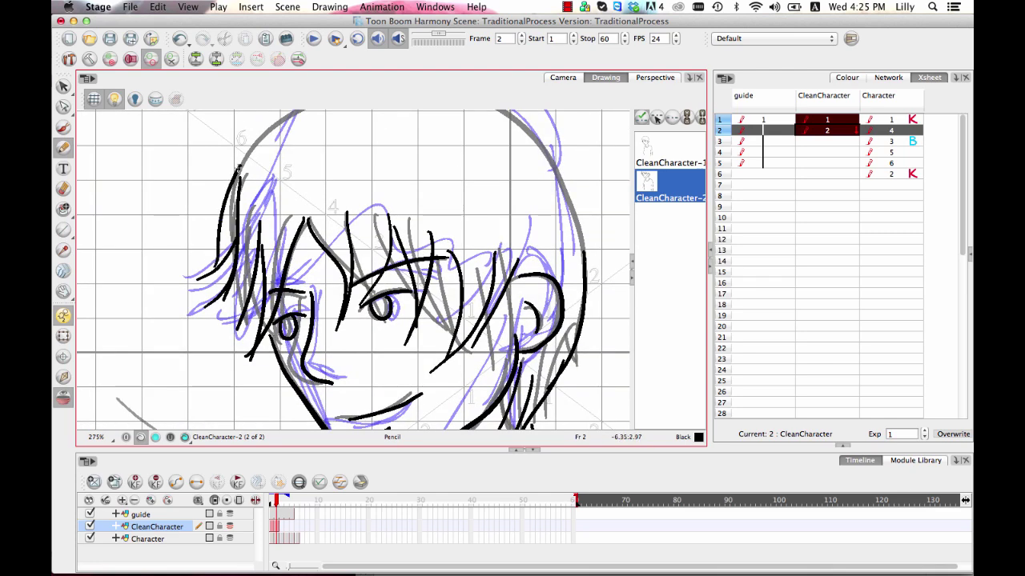
scroll(240, 224, "up", 3)
scroll(240, 224, "right", 2)
mouse_move(198, 243)
left_mouse_down()
mouse_move(227, 205)
mouse_move(381, 160)
mouse_move(519, 242)
mouse_move(540, 327)
left_mouse_up()
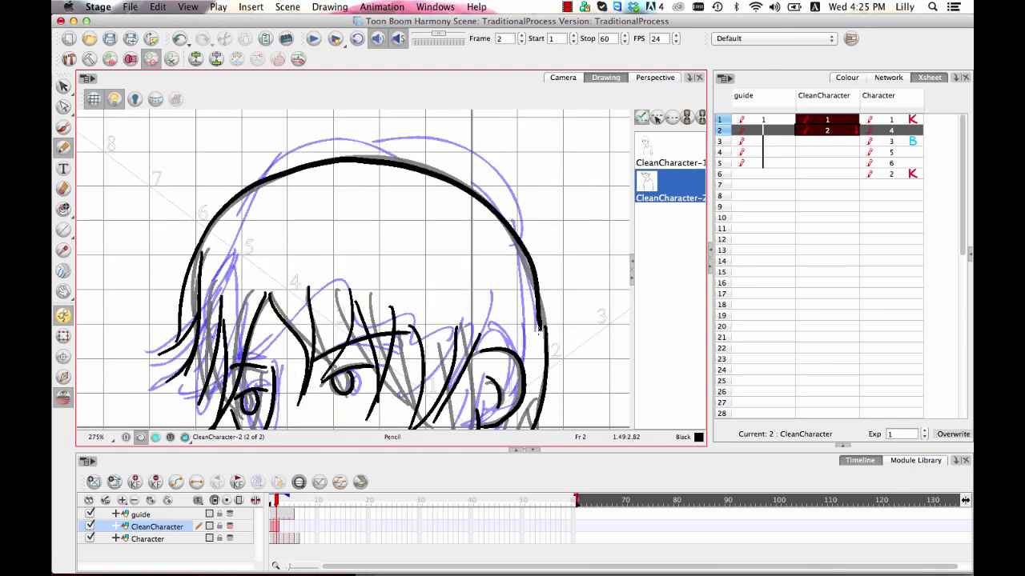
Use the Contour Editor to join the head-top outline's end to the back hair line and adjust the curve on frame 2
scroll(525, 275, "down", 3)
scroll(525, 276, "right", 3)
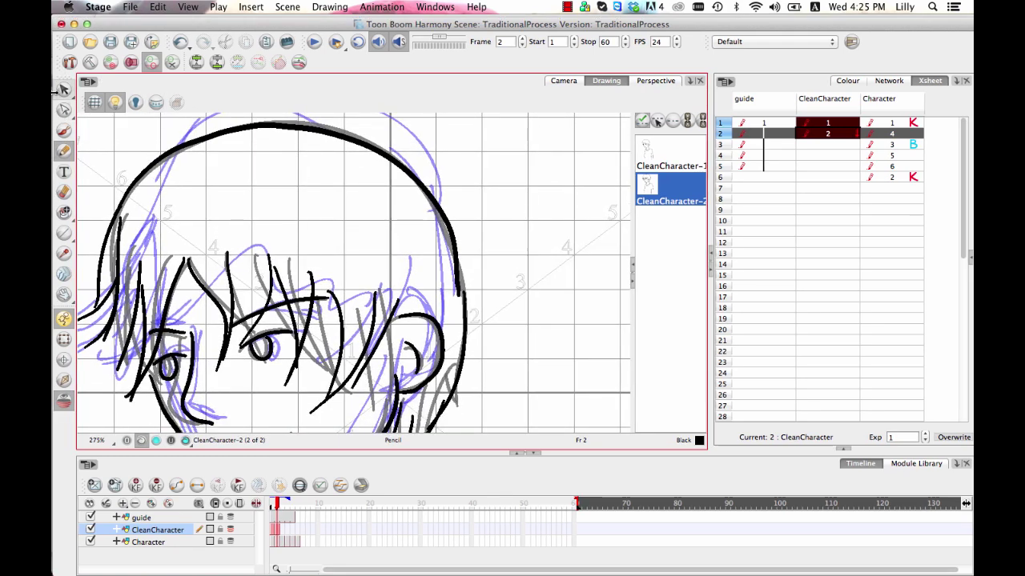
mouse_move(90, 21)
left_mouse_down()
mouse_move(104, 45)
mouse_move(88, 22)
left_mouse_up()
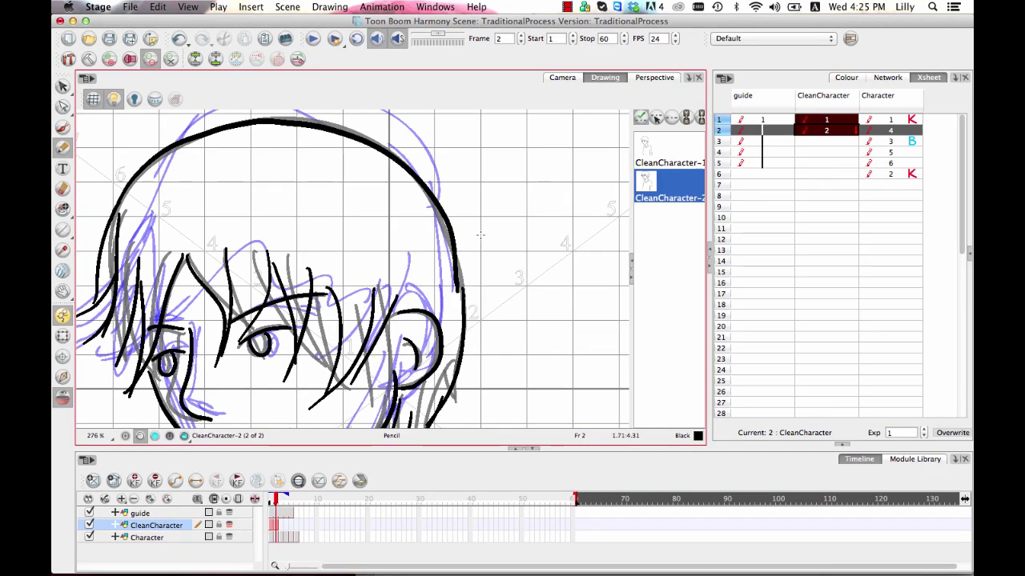
left_click(63, 108)
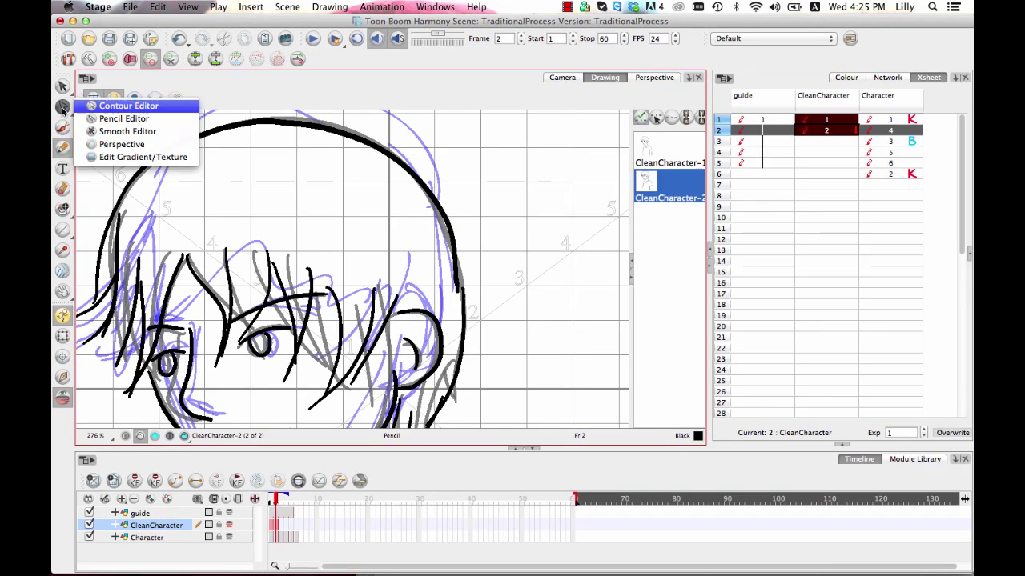
left_click(166, 107)
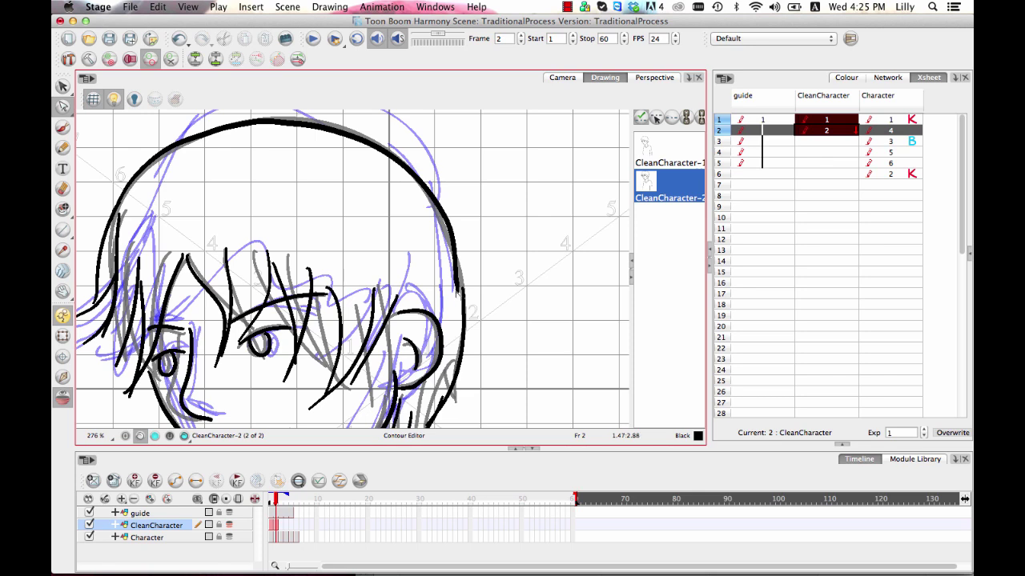
left_click(470, 258)
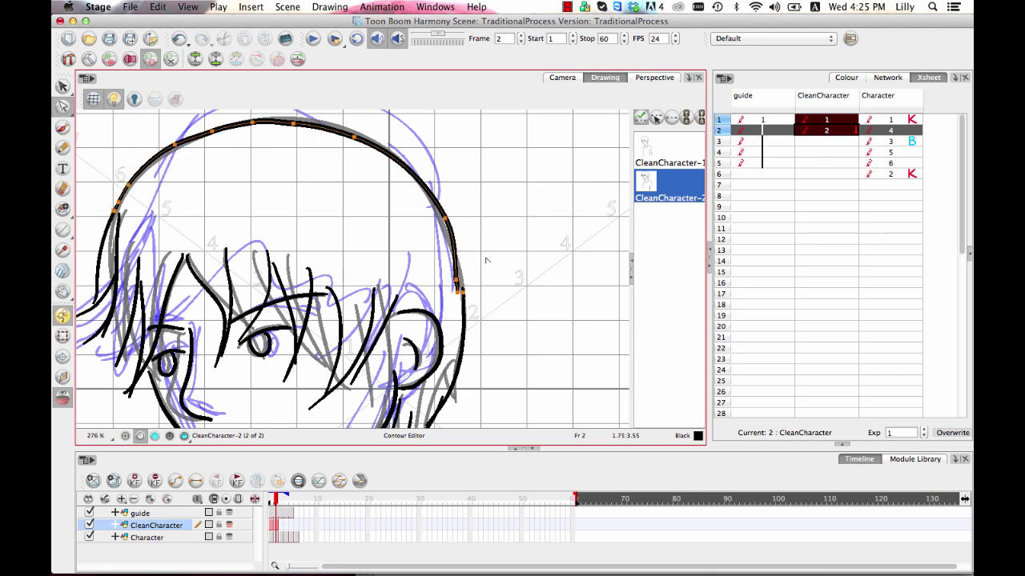
left_click(451, 285)
left_click(475, 258)
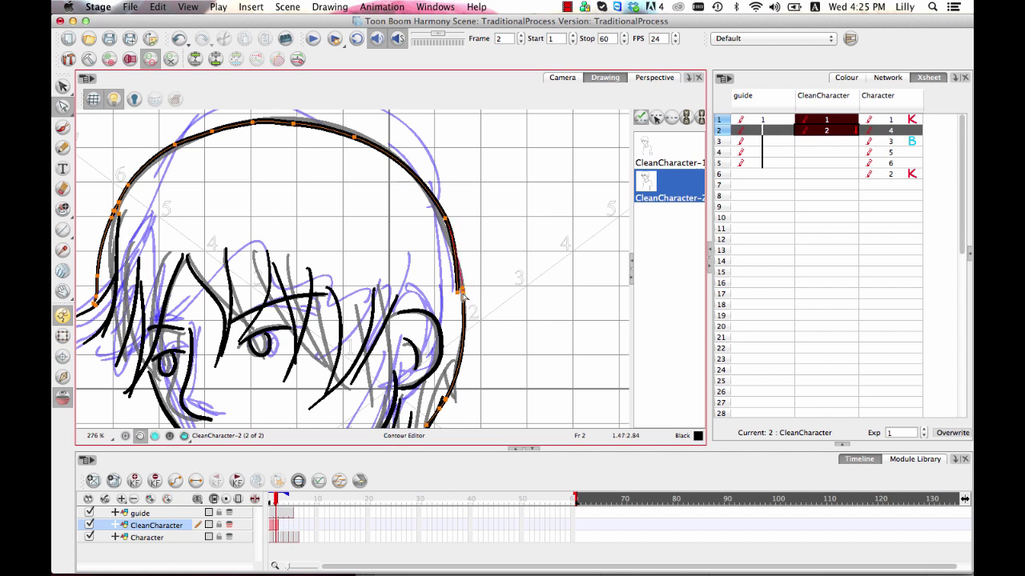
left_click_drag(461, 292, 463, 293)
left_click(480, 261)
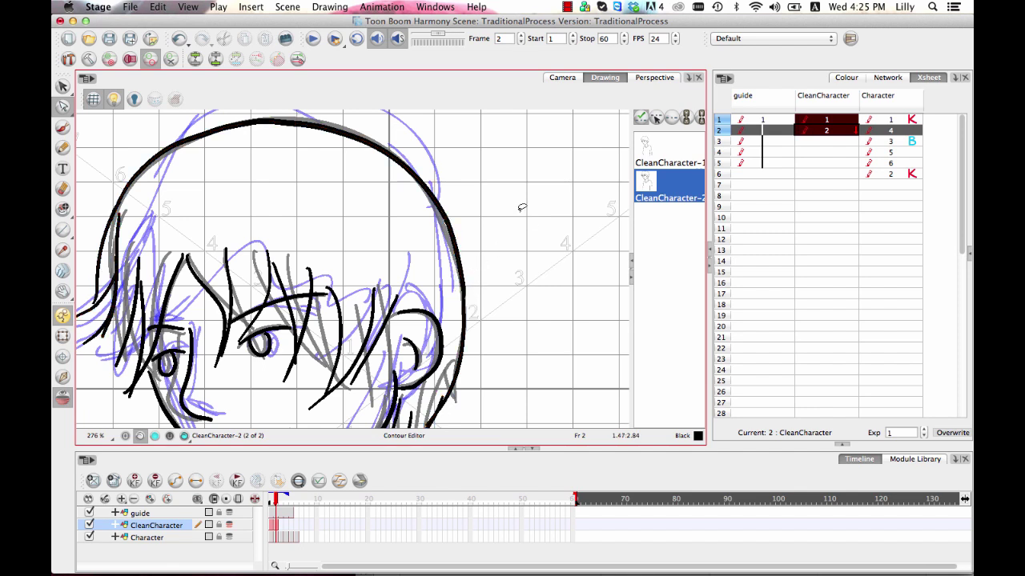
left_click(428, 225)
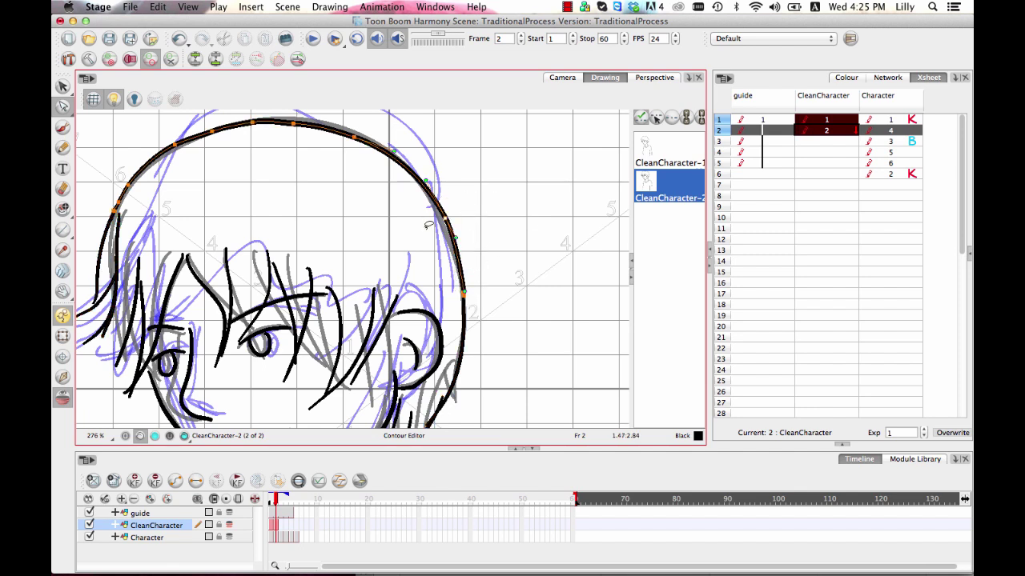
left_click(467, 211)
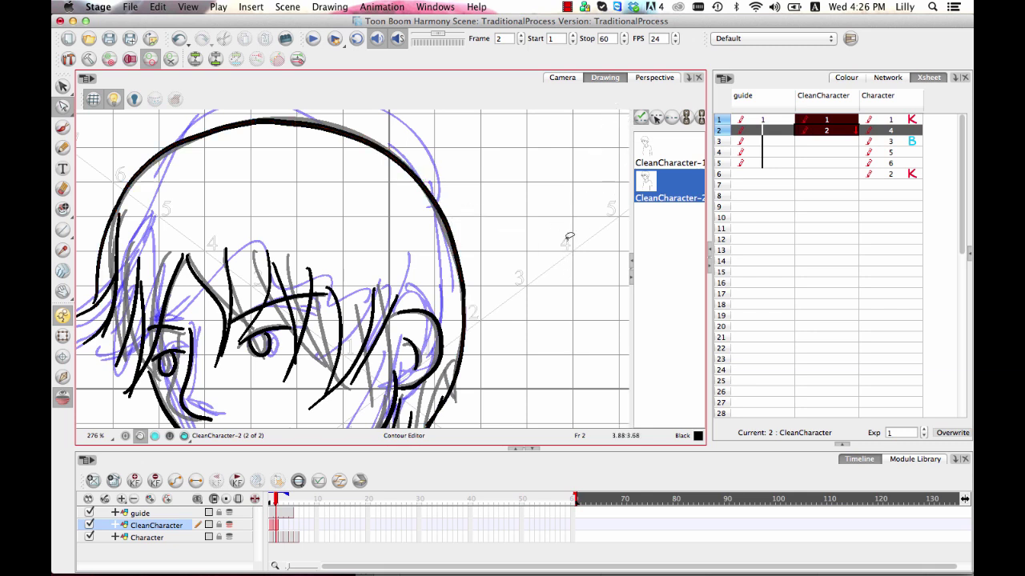
Turn off Shift and Trace and the light table for the clean drawing on frame 2
left_click(62, 400)
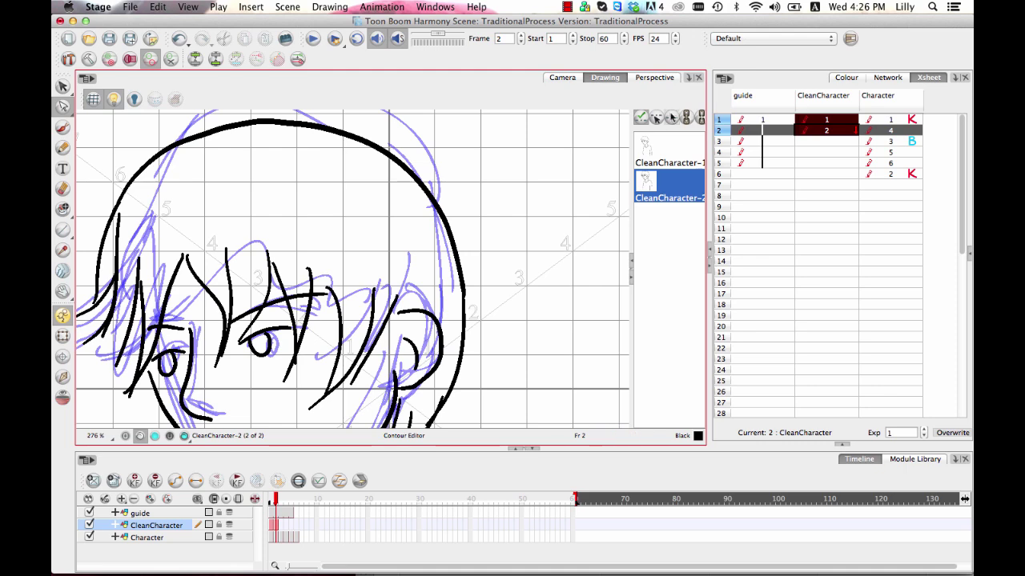
left_click_drag(473, 195, 499, 204)
left_click_drag(453, 275, 475, 223)
key("1")
key("1")
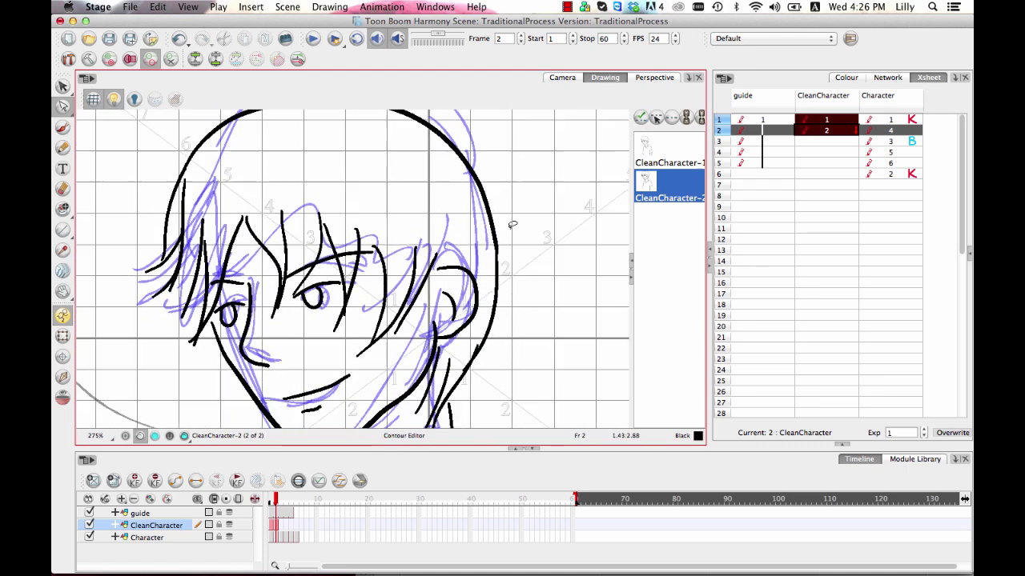
left_click(113, 98)
Flip back and forth between frames 1 and 2 to compare the two clean drawings
scroll(454, 257, "down", 6)
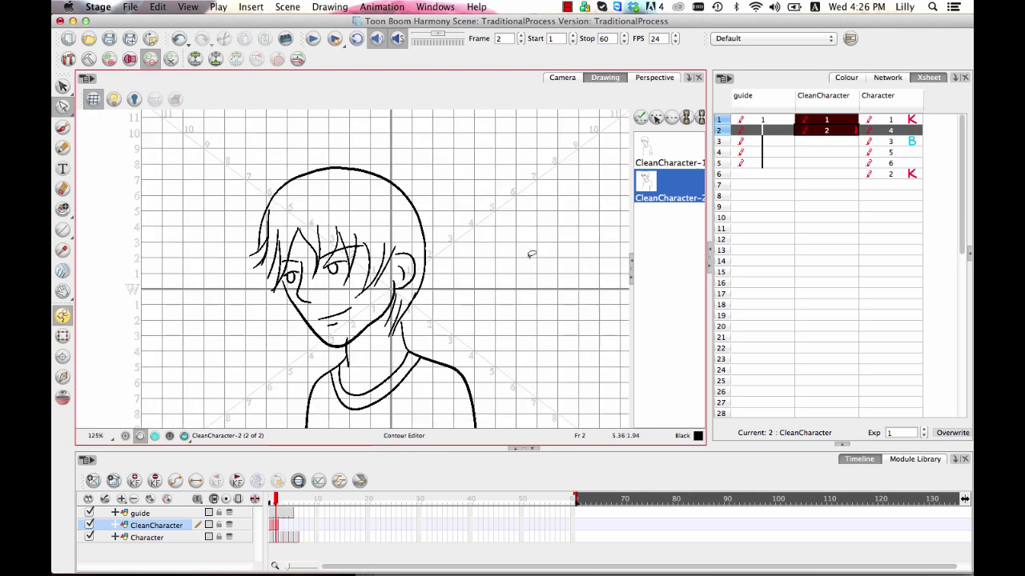
key("f")
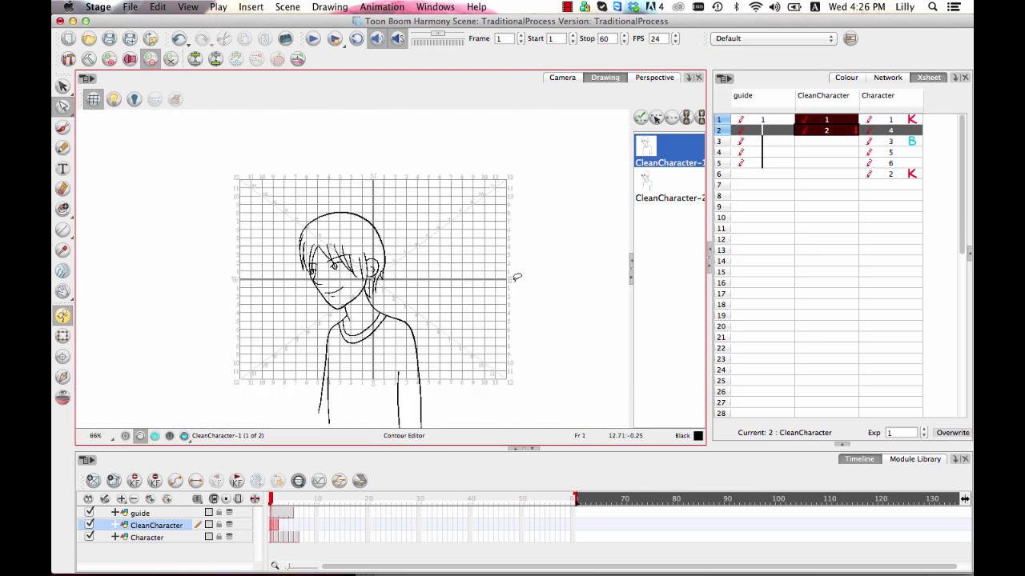
key("g")
key("f")
key("period")
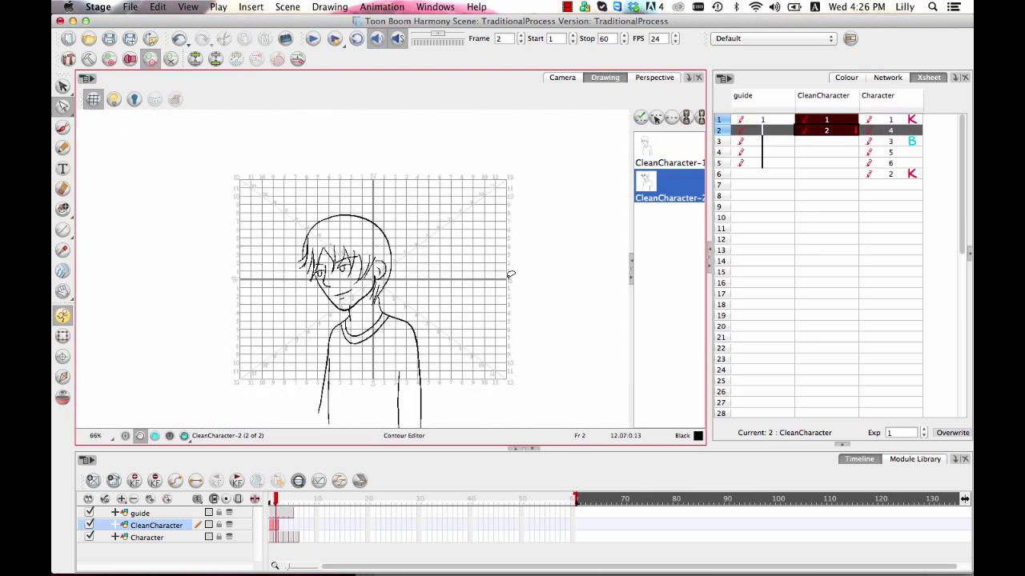
key("comma")
key("period")
key("comma")
key("period")
key("comma")
key("period")
key("comma")
key("period")
key("comma")
key("period")
key("comma")
key("period")
key("comma")
key("period")
key("comma")
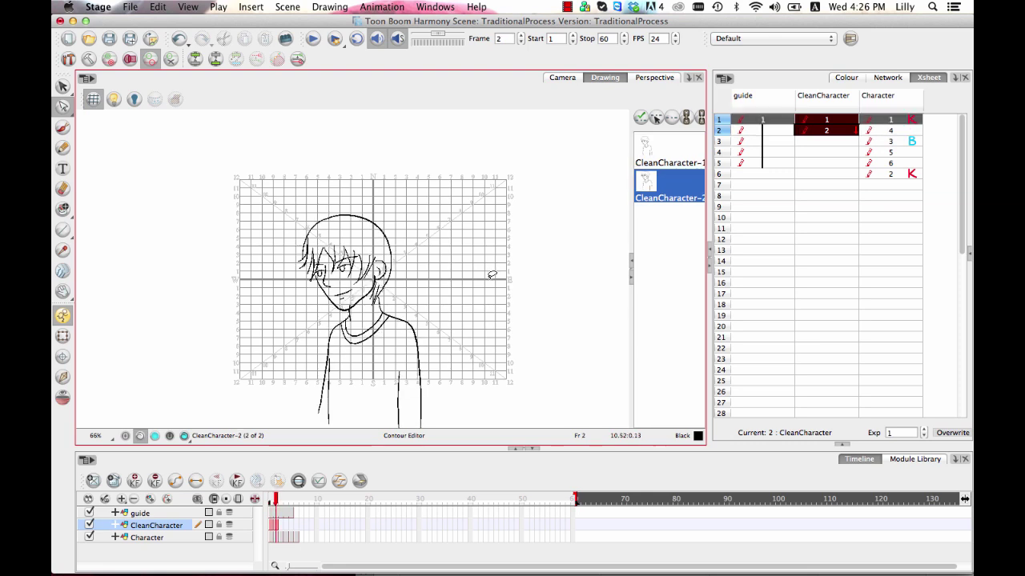
key("period")
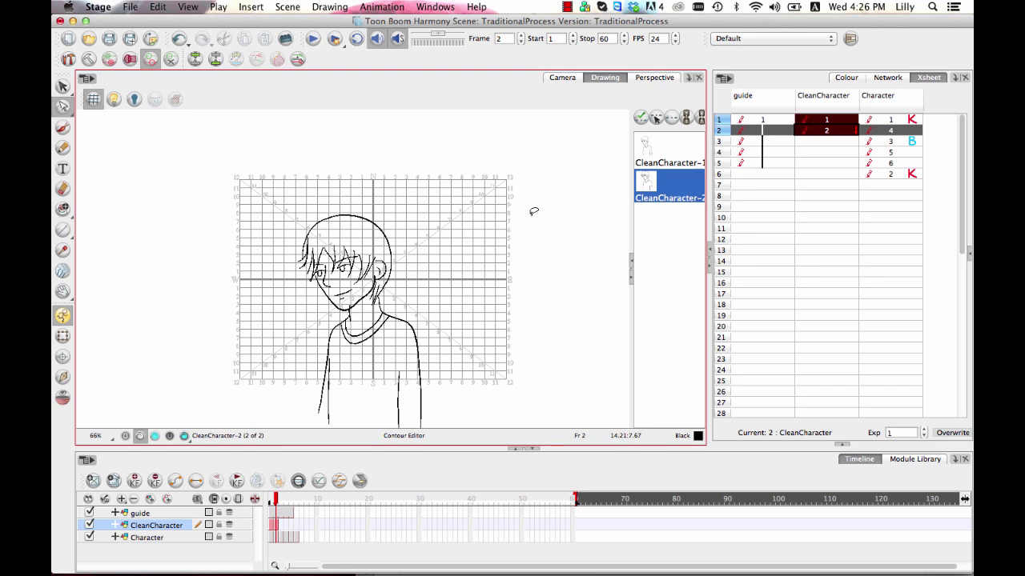
Advance to frame 3 and remove all drawings from the Shift and Trace list
left_click_drag(357, 313, 372, 284)
key("2")
key("2")
key("2")
key("2")
key("2")
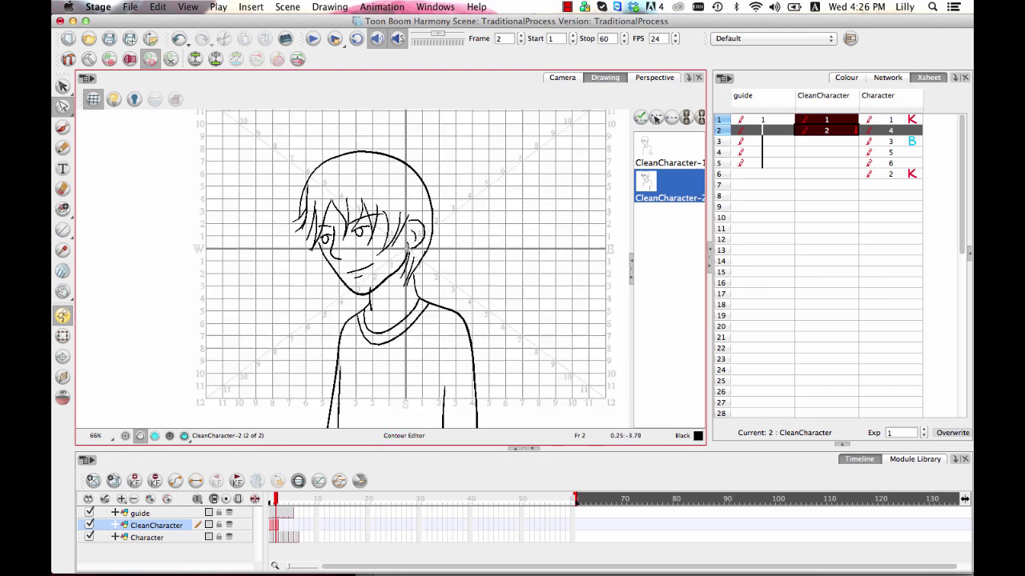
left_click(63, 108)
left_click(63, 87)
left_click(97, 97)
mouse_move(370, 190)
left_mouse_down()
mouse_move(485, 284)
mouse_move(362, 297)
left_mouse_up()
key("period")
right_click(685, 189)
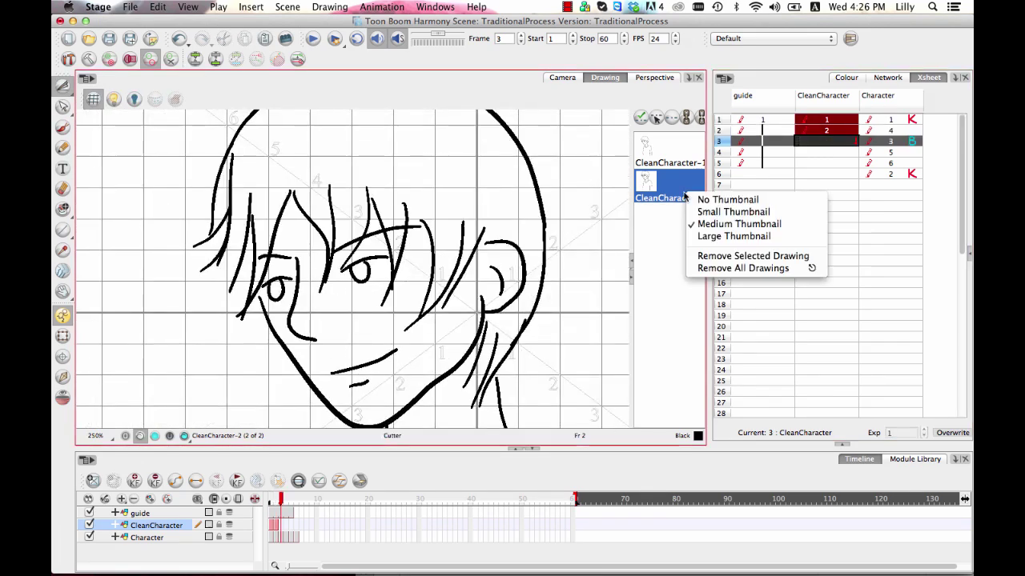
left_click(743, 268)
Turn on the light table and Shift and Trace on frame 3, with CleanCharacter drawings 2 and 3 in the list
left_click(826, 140)
left_click(113, 99)
left_click(62, 398)
left_click_drag(270, 496, 276, 495)
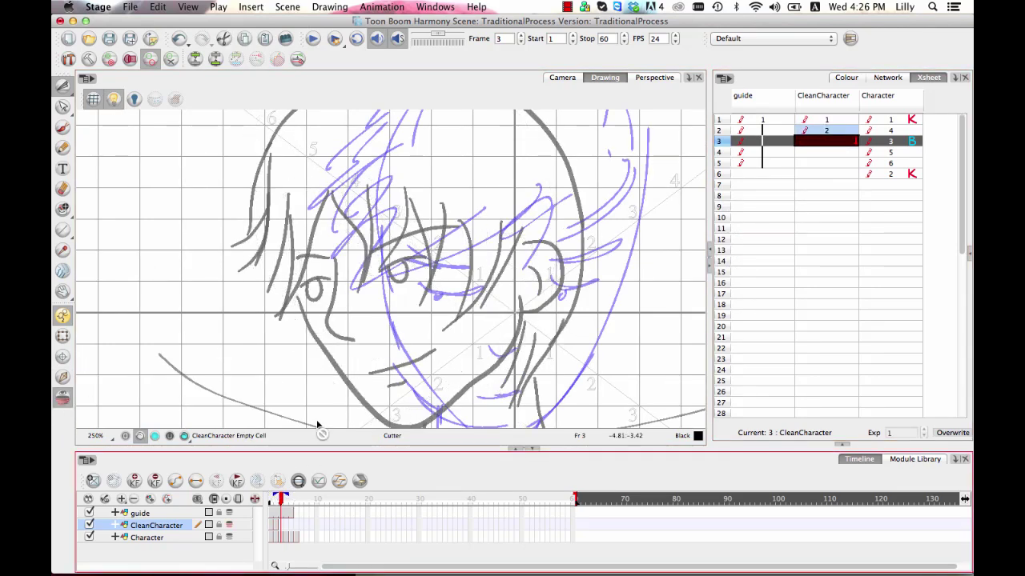
left_click(833, 131)
right_click(685, 190)
left_click(743, 268)
left_click(826, 141)
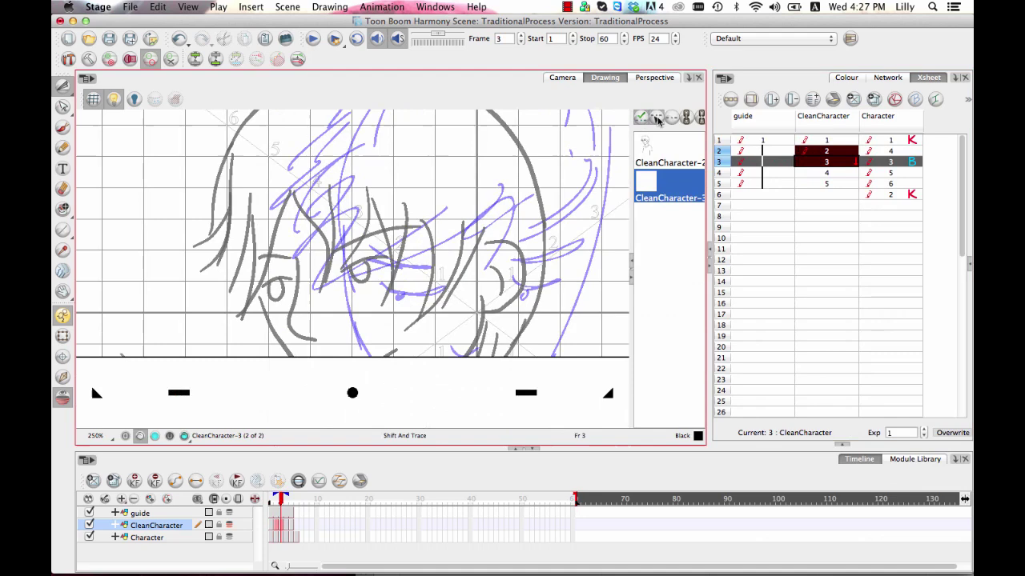
Shift the traced drawing 2 to line its head up with the rough head on frame 3
left_click_drag(385, 305, 330, 170)
left_click_drag(360, 241, 440, 251)
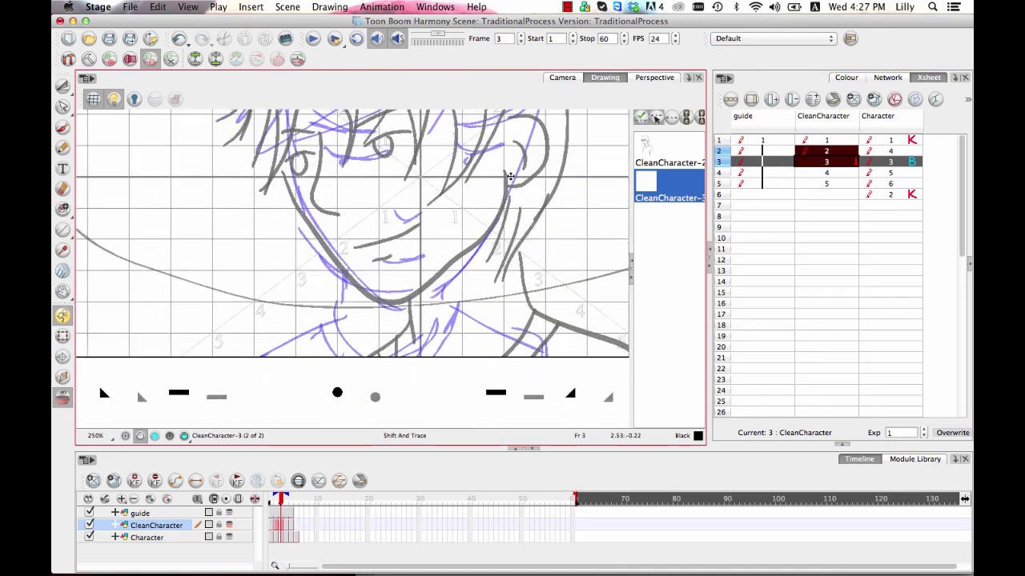
left_click_drag(384, 200, 428, 276)
Draw the closed eyes, nose and mouth on frame 3 with the Pencil tool
key("alt+slash")
left_click_drag(351, 201, 419, 203)
left_click_drag(489, 204, 565, 187)
left_click_drag(369, 231, 421, 233)
left_click_drag(498, 229, 554, 222)
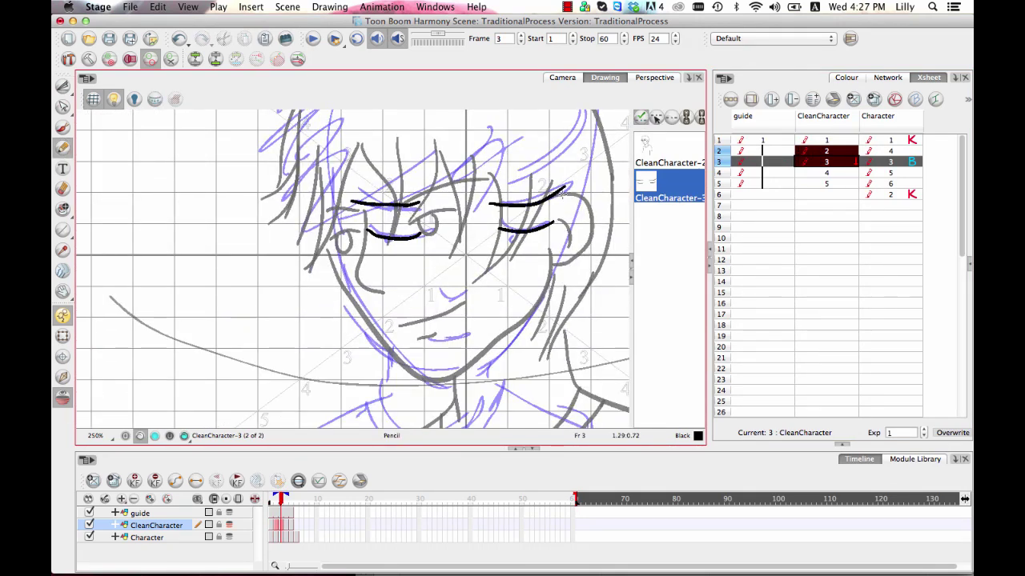
left_click_drag(438, 289, 487, 285)
mouse_move(415, 324)
left_mouse_down()
mouse_move(490, 327)
mouse_move(463, 346)
left_mouse_up()
Draw the fringe strands across the forehead on frame 3
left_click_drag(411, 148, 363, 218)
left_click_drag(459, 133, 339, 246)
left_click_drag(454, 171, 417, 254)
left_click_drag(474, 176, 436, 257)
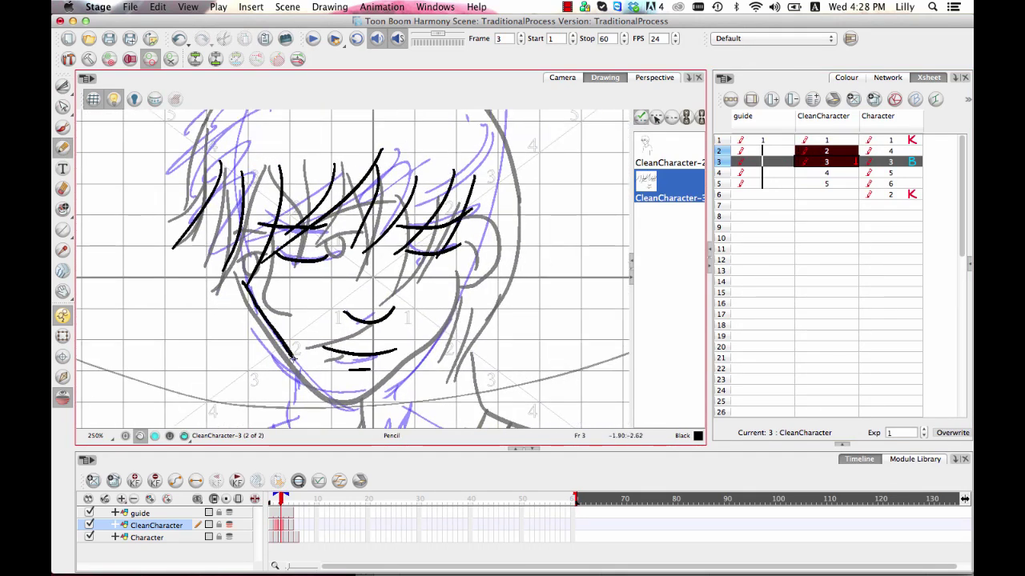
Draw the jaw outline and the ear with its front hair strand on the right side of the face on frame 3
mouse_move(237, 267)
left_mouse_down()
mouse_move(372, 407)
mouse_move(480, 261)
left_mouse_up()
mouse_move(487, 218)
left_mouse_down()
mouse_move(485, 277)
mouse_move(468, 280)
left_mouse_up()
key("super+z")
left_click_drag(496, 224, 478, 296)
left_click_drag(469, 175, 457, 277)
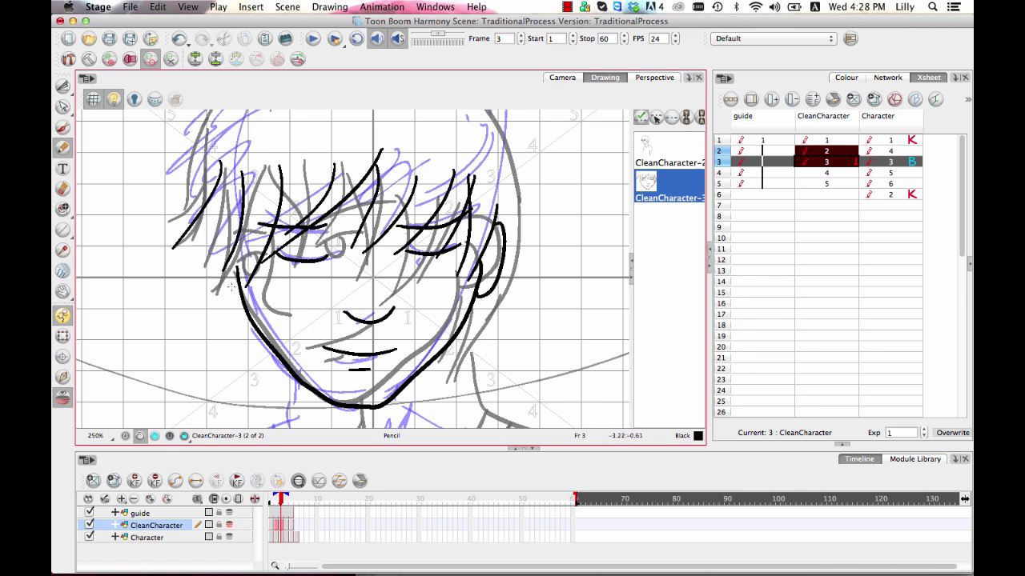
Draw the ear on the left side of the face on frame 3, undoing and redrawing its strokes
left_click_drag(220, 224, 238, 287)
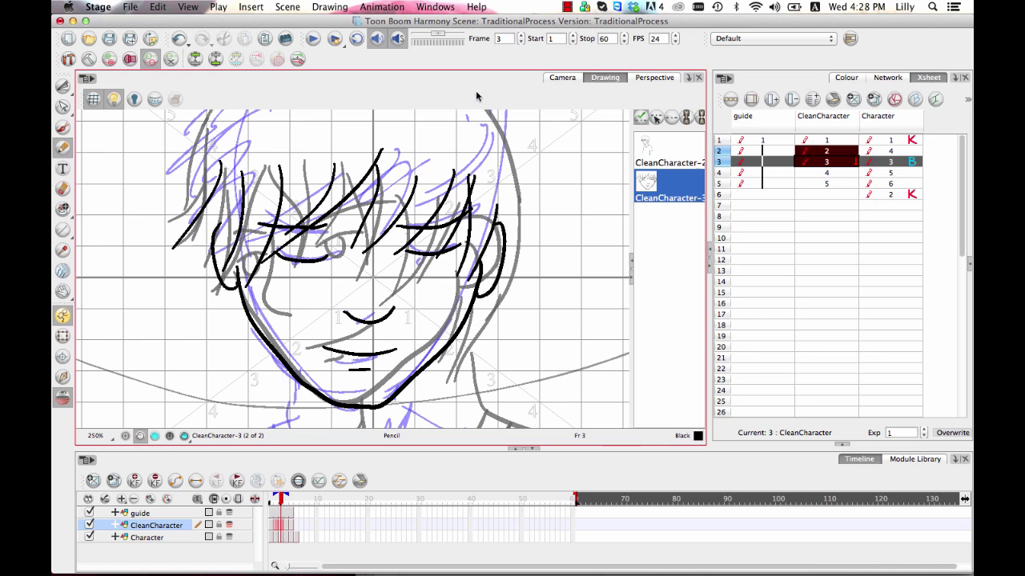
key("super+z")
left_click_drag(229, 208, 240, 300)
key("super+z")
left_click_drag(224, 215, 246, 310)
key("super+z")
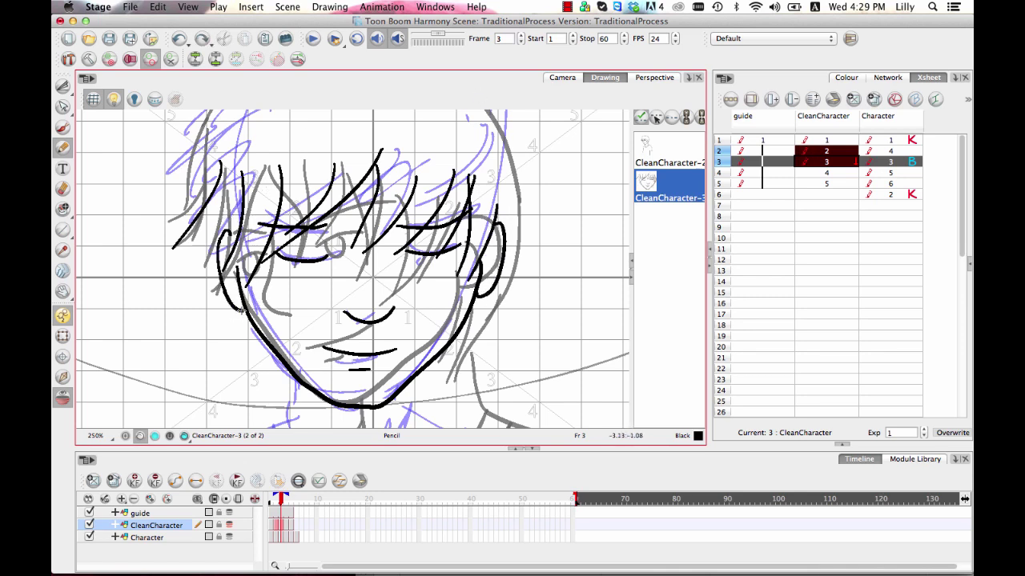
left_click_drag(240, 200, 288, 293)
mouse_move(245, 223)
left_mouse_down()
mouse_move(225, 322)
mouse_move(260, 230)
left_mouse_up()
key("super+z")
key("super+z")
Draw the side hair line and the curved outline over the top of the head on frame 3
mouse_move(219, 313)
left_mouse_down()
mouse_move(505, 181)
mouse_move(562, 327)
mouse_move(511, 250)
left_mouse_up()
key("super+z")
mouse_move(496, 347)
left_mouse_down()
mouse_move(536, 170)
mouse_move(618, 299)
left_mouse_up()
mouse_move(614, 293)
left_mouse_down()
mouse_move(465, 174)
mouse_move(289, 344)
left_mouse_up()
left_click_drag(288, 344, 169, 319)
Adjust the points where the head-top outline meets the side hair line on frame 3 with the Contour Editor
left_click(64, 110)
left_click(490, 238)
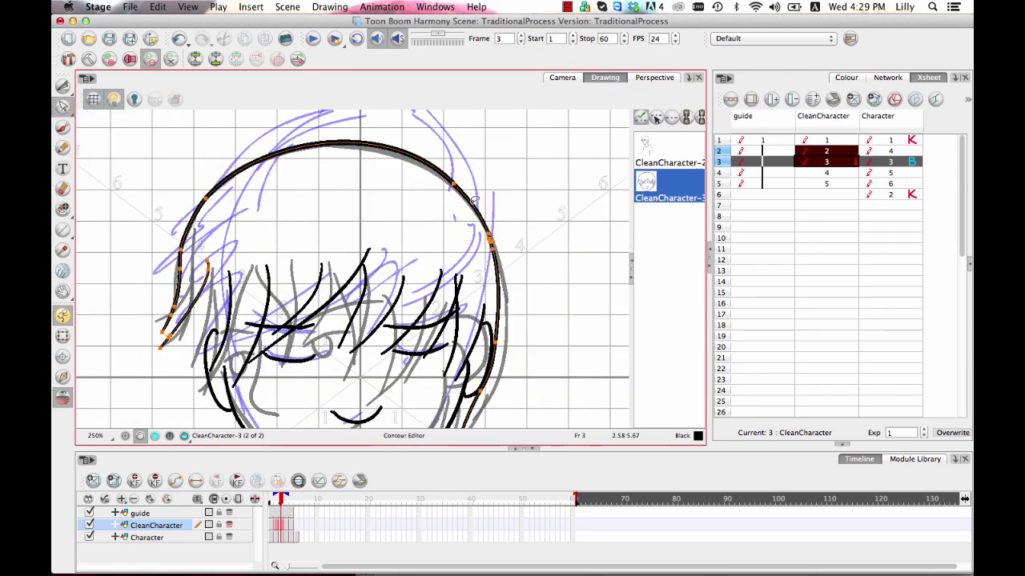
left_click_drag(495, 240, 429, 244)
Select the head-top outline and the side hair line in turn and examine their join up close
left_click(64, 88)
left_click(62, 86)
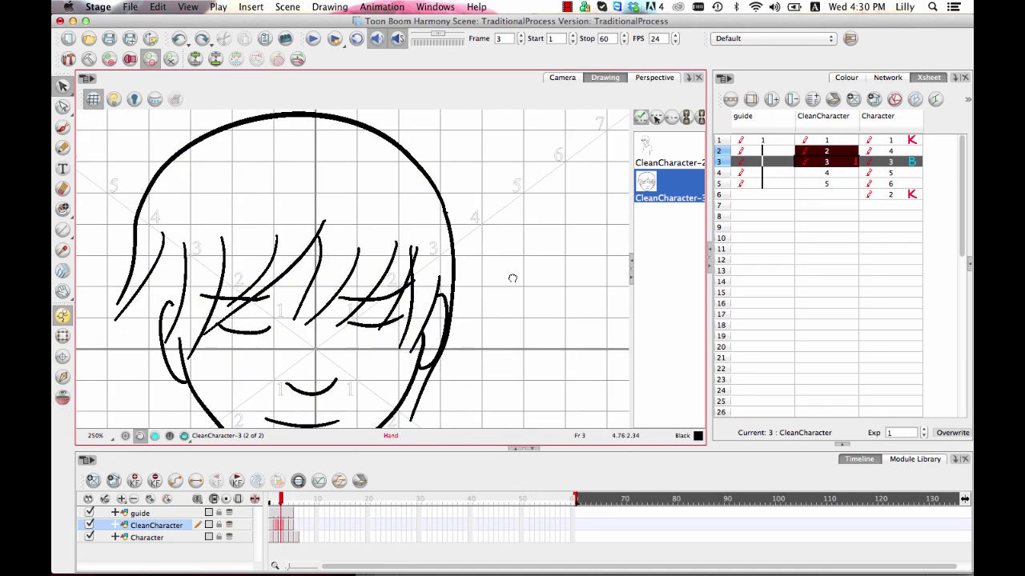
left_click(428, 183)
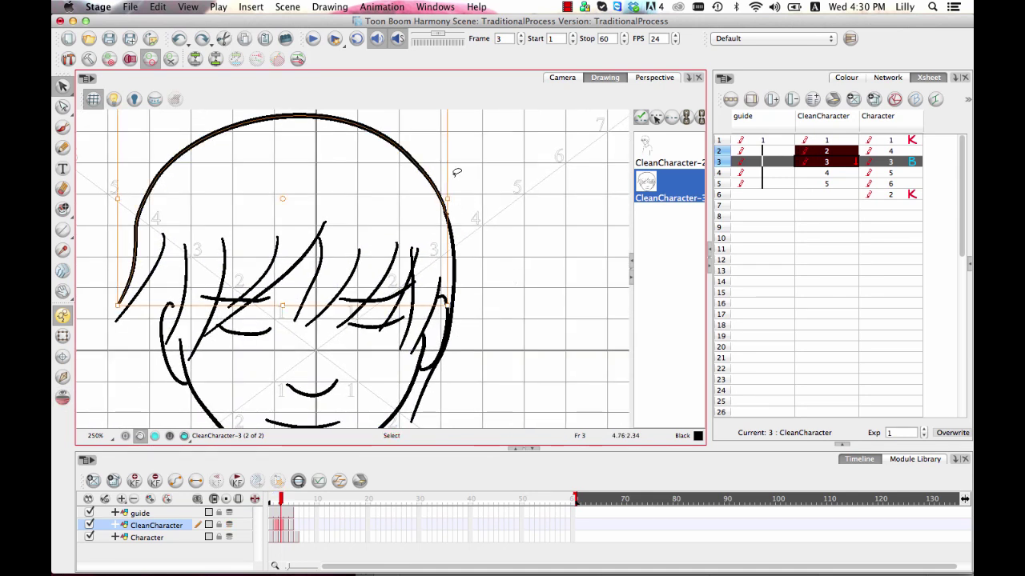
left_click(453, 240)
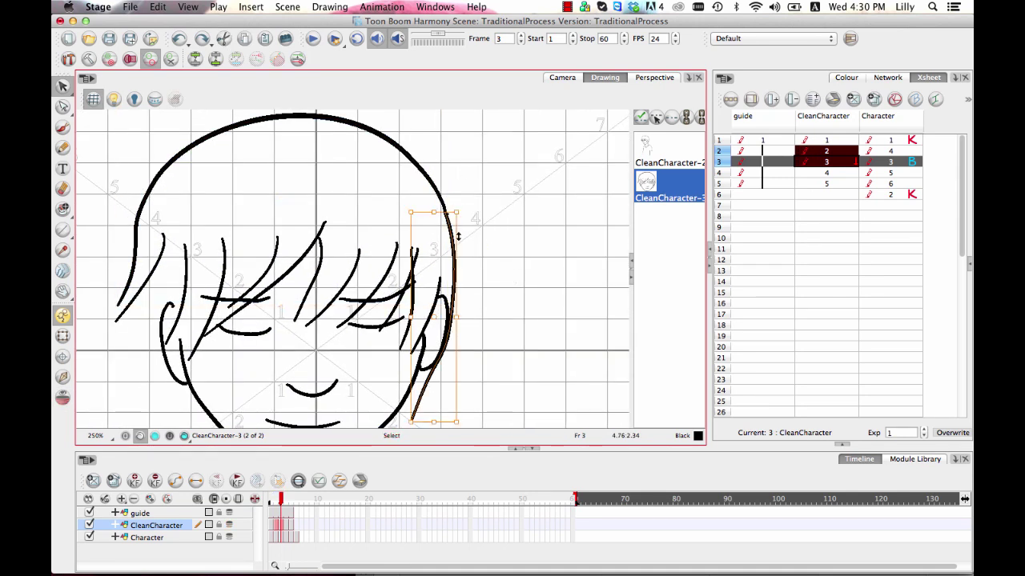
left_click(432, 188)
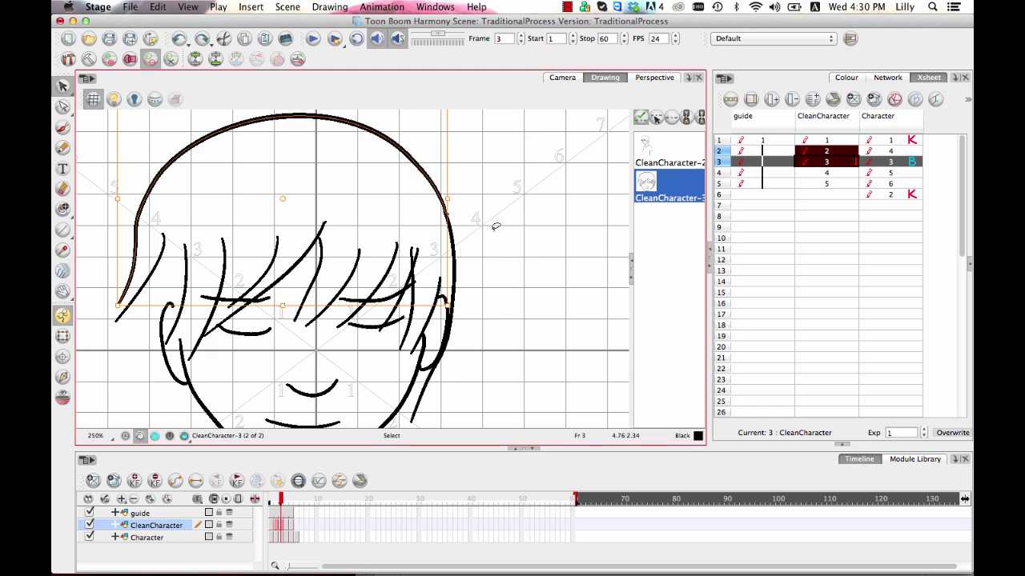
scroll(512, 227, "up", 3)
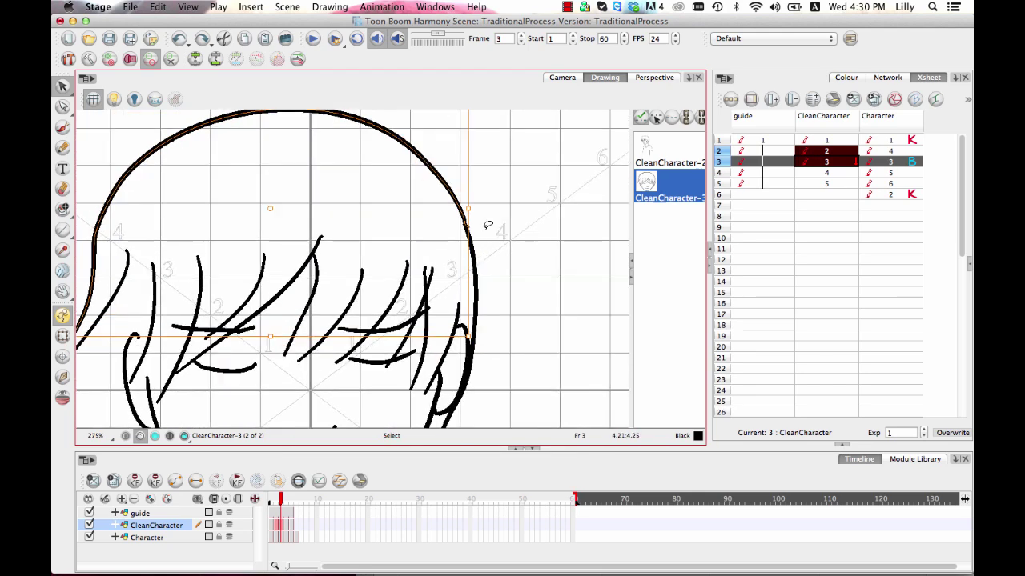
scroll(509, 240, "up", 4)
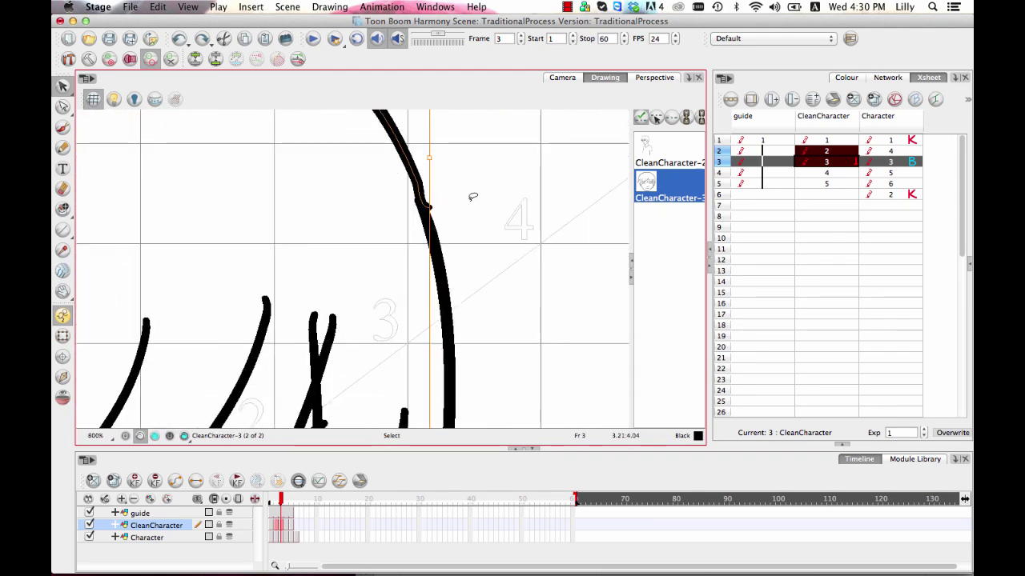
Draw a short curved pencil stroke beside the head outline on frame 3 and activate the Select tool
left_click(64, 148)
mouse_move(494, 135)
left_mouse_down()
mouse_move(514, 218)
mouse_move(514, 337)
left_mouse_up()
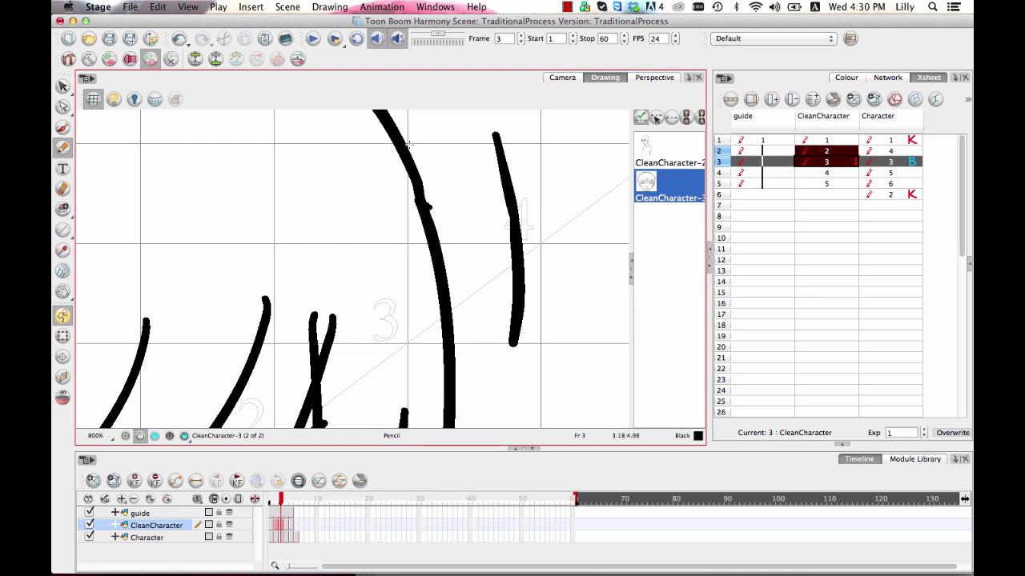
left_click(63, 86)
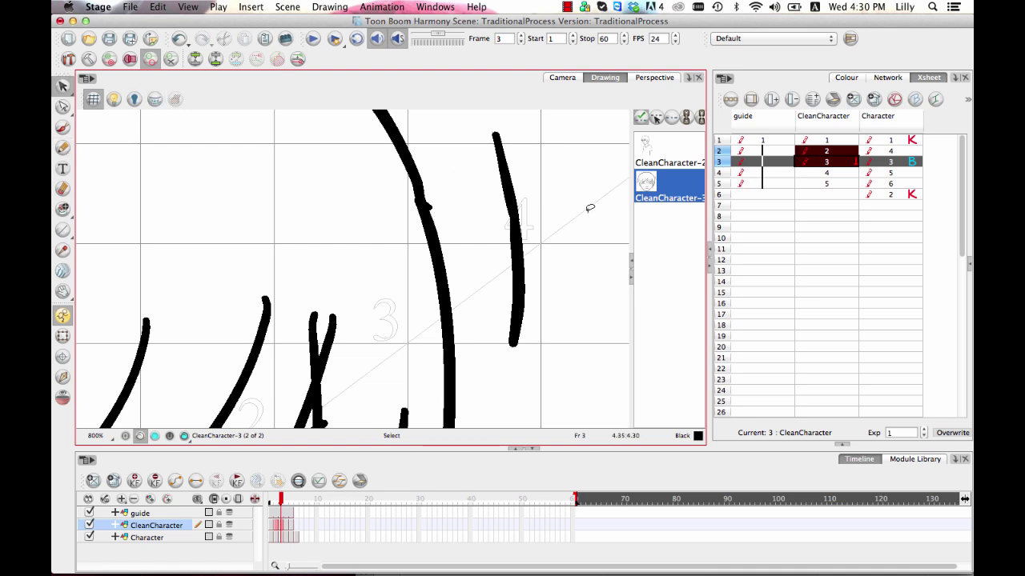
Delete the short stroke beside the head on frame 3 and merge the head-top outline with the side hair line using Merge Pencil Lines
mouse_move(515, 117)
left_mouse_down()
mouse_move(484, 233)
mouse_move(572, 196)
left_mouse_up()
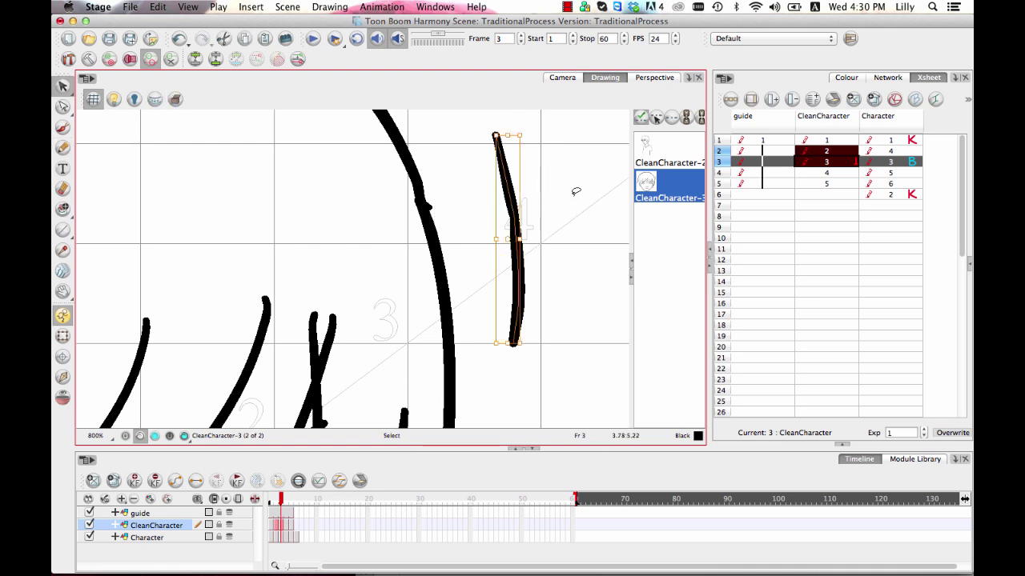
key("Delete")
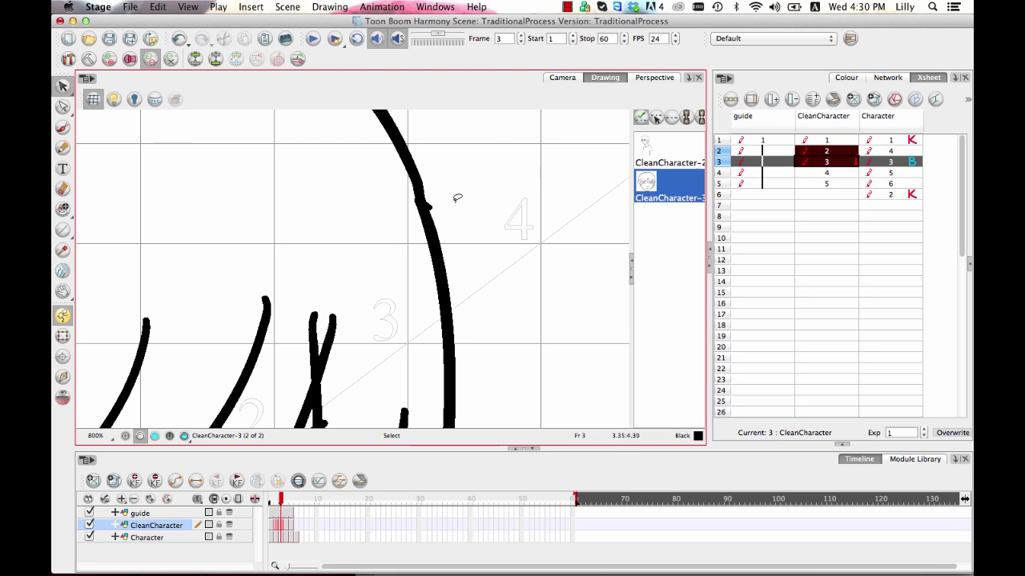
mouse_move(457, 197)
left_mouse_down()
mouse_move(400, 236)
mouse_move(453, 200)
left_mouse_up()
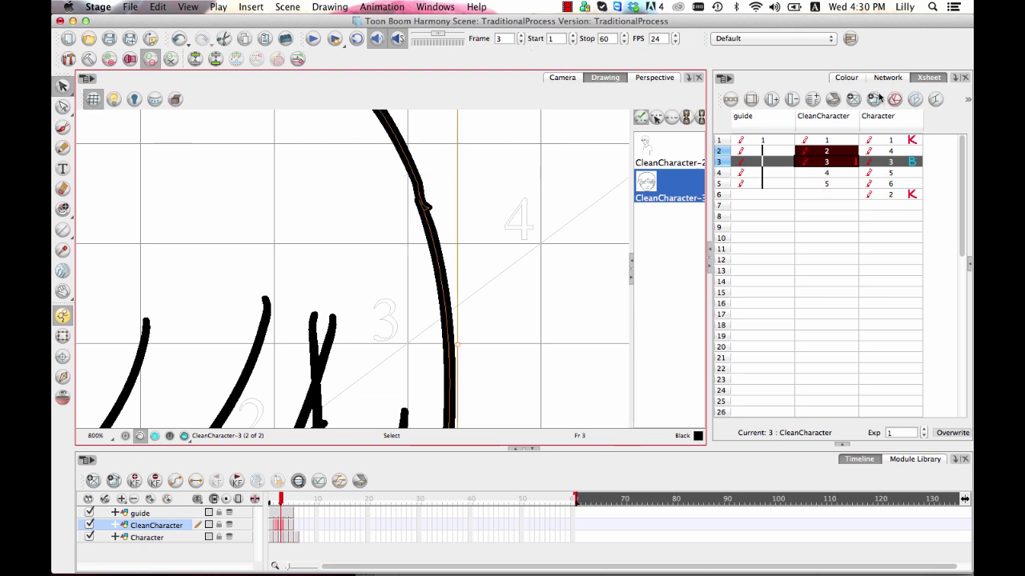
left_click(844, 447)
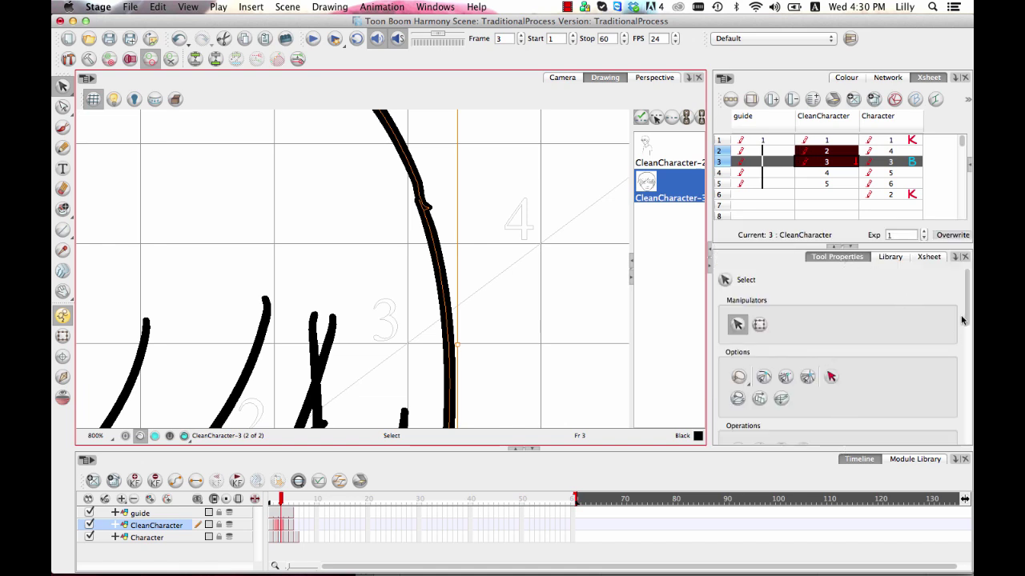
left_click_drag(962, 320, 967, 366)
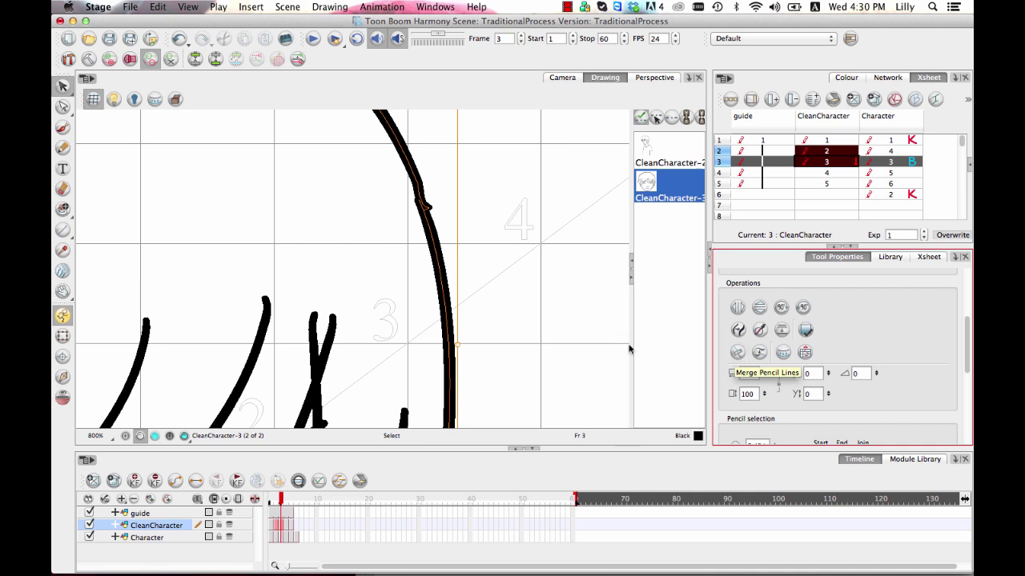
left_click(735, 353)
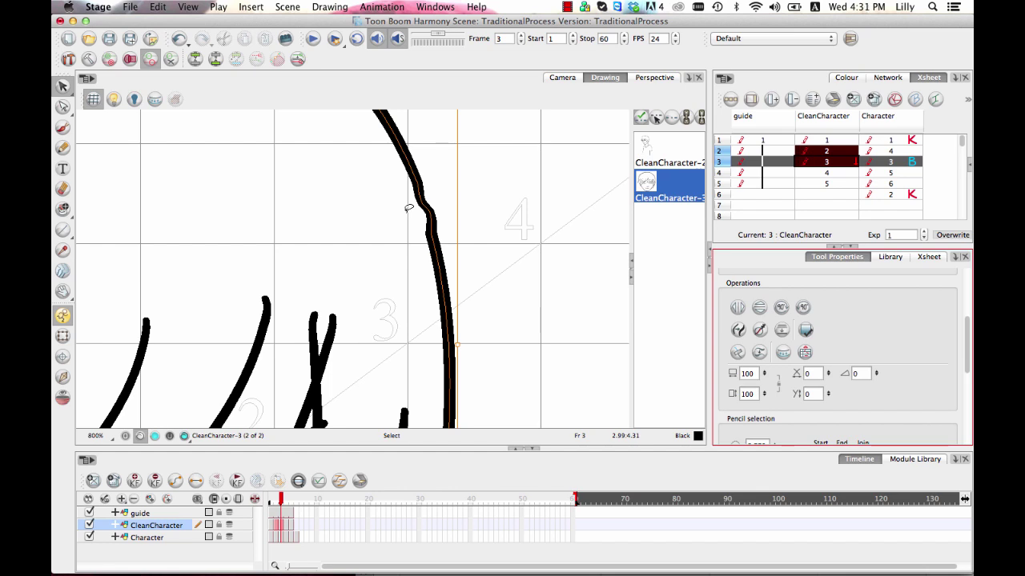
Remove the extra contour point at the bump where the head-top and side hair lines join, using the Contour Editor
left_click(63, 106)
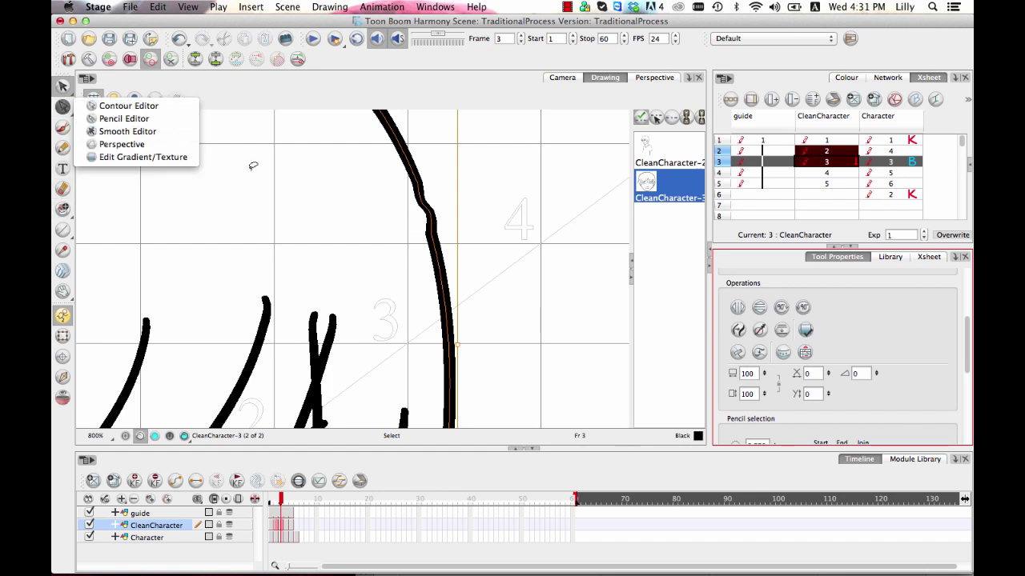
left_click(187, 106)
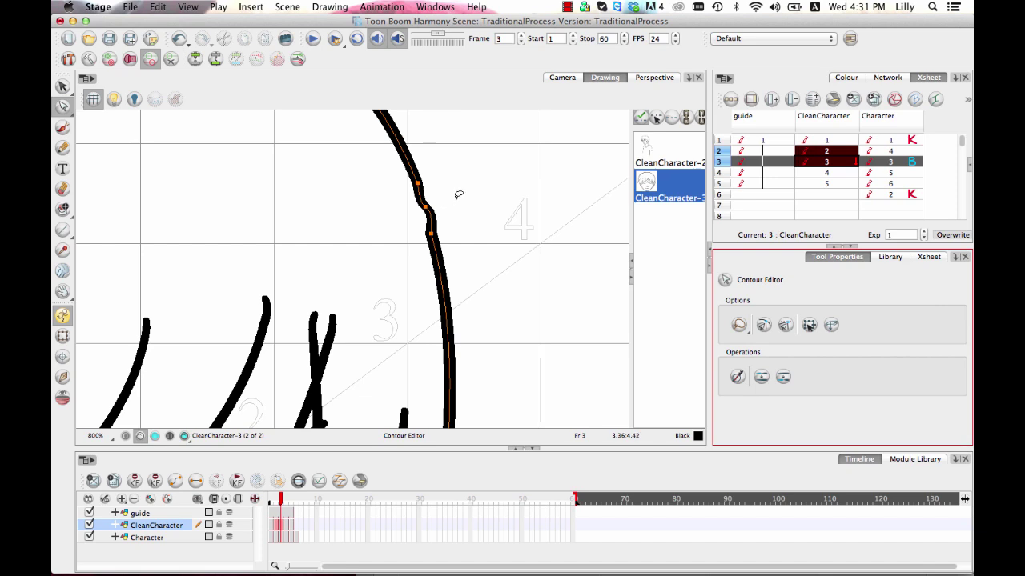
mouse_move(448, 209)
left_mouse_down()
mouse_move(412, 198)
mouse_move(452, 210)
left_mouse_up()
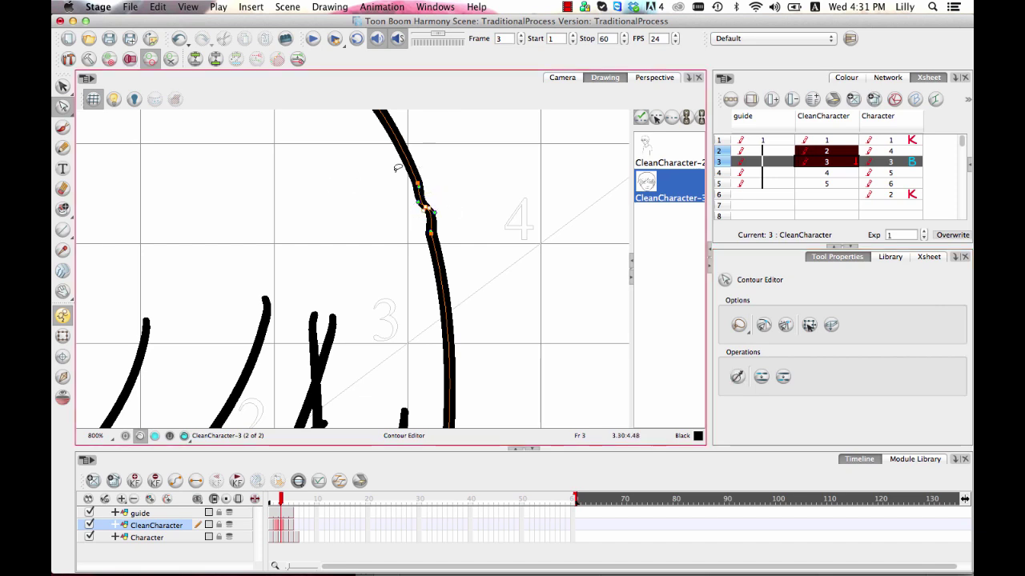
key("Delete")
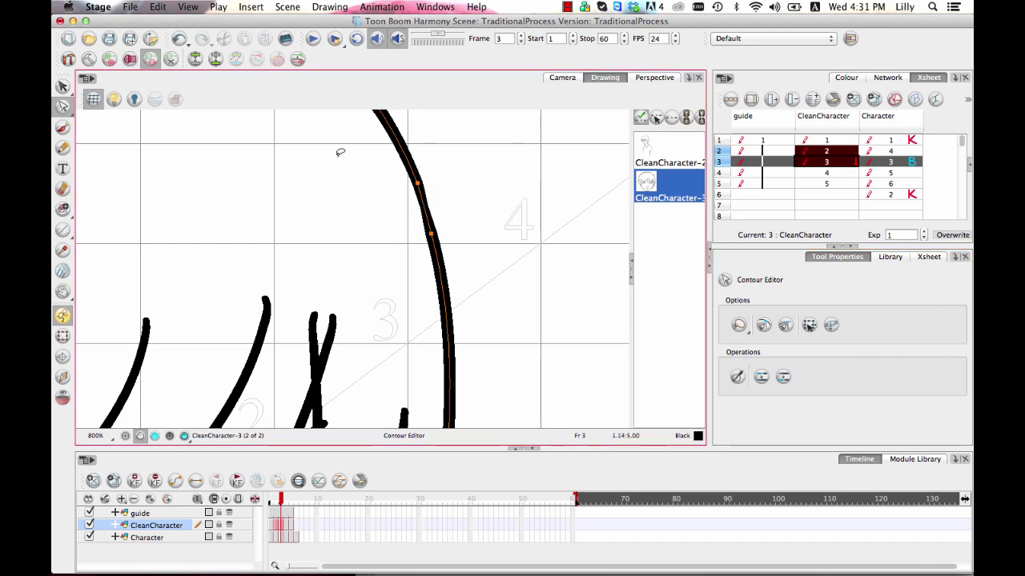
Remove the pencil thickness points around the head outline's join on frame 3 with the Pencil Editor
left_click_drag(62, 106, 128, 118)
mouse_move(411, 226)
left_mouse_down()
mouse_move(453, 202)
mouse_move(473, 203)
left_mouse_up()
key("Delete")
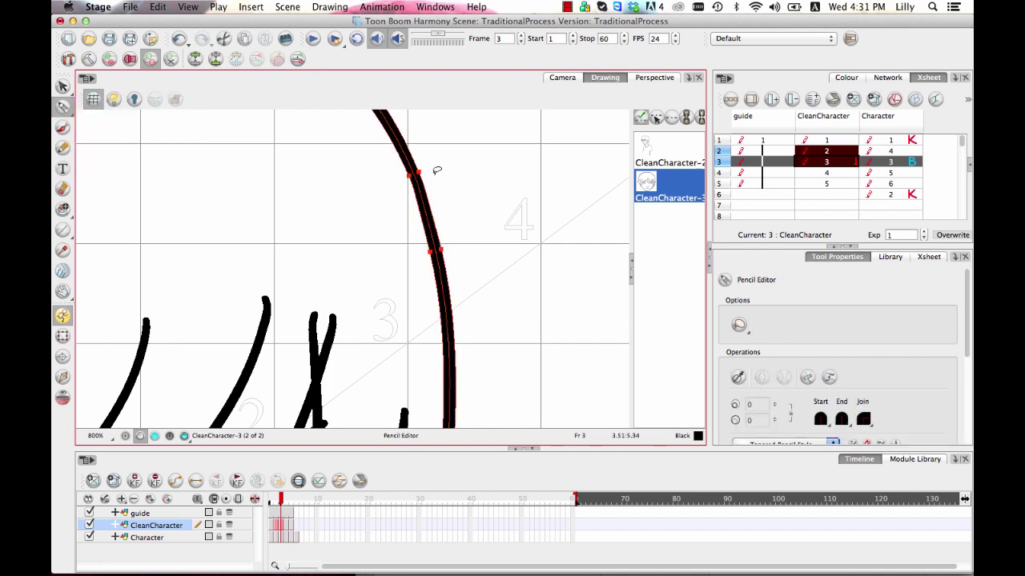
left_click(479, 194)
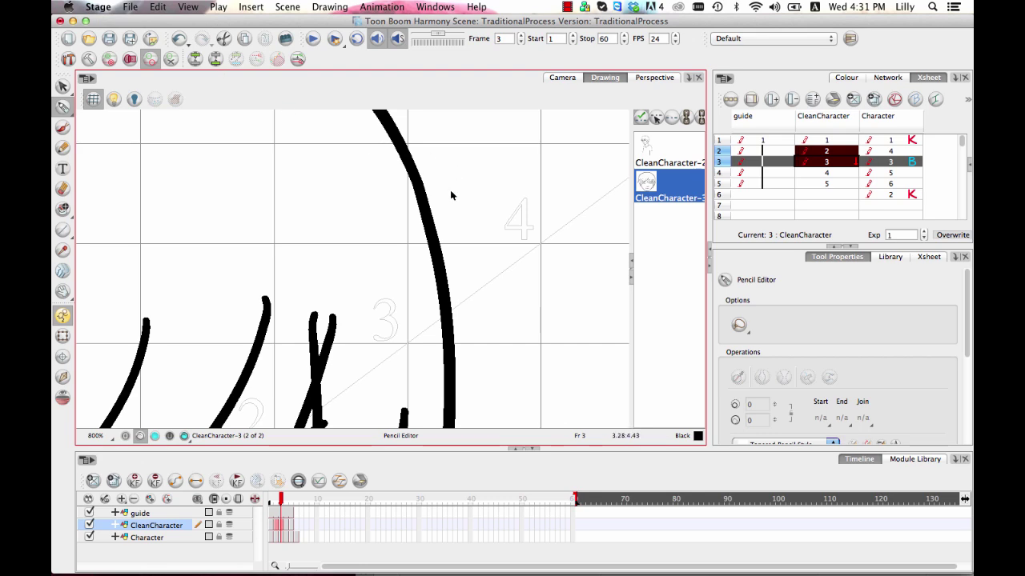
Turn on Shift and Trace for frame 3 and check the closed eye lines against the traced frame 2 drawing
scroll(432, 248, "down", 8)
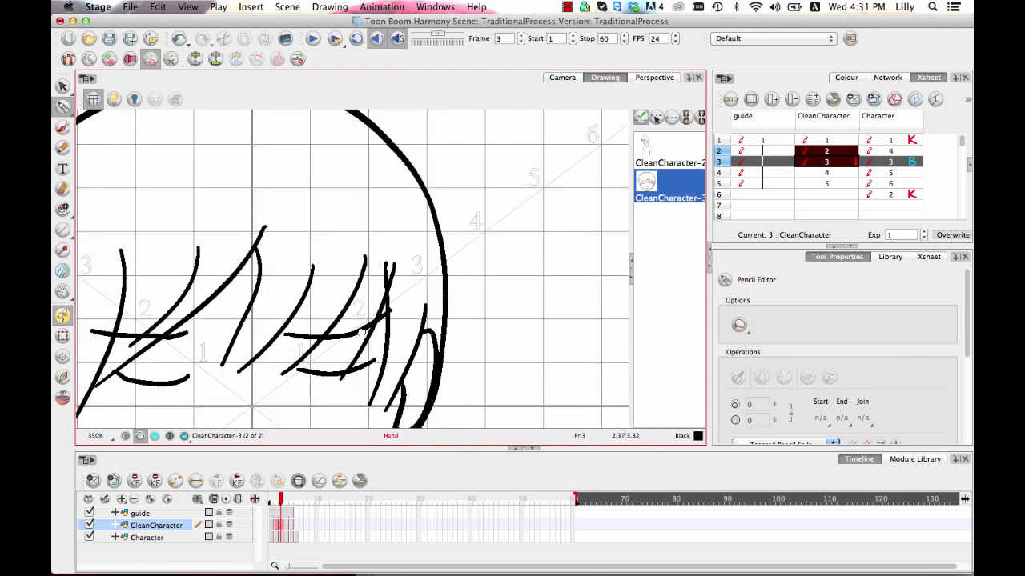
left_click_drag(361, 332, 420, 307)
scroll(469, 251, "down", 4)
left_click_drag(320, 313, 357, 241)
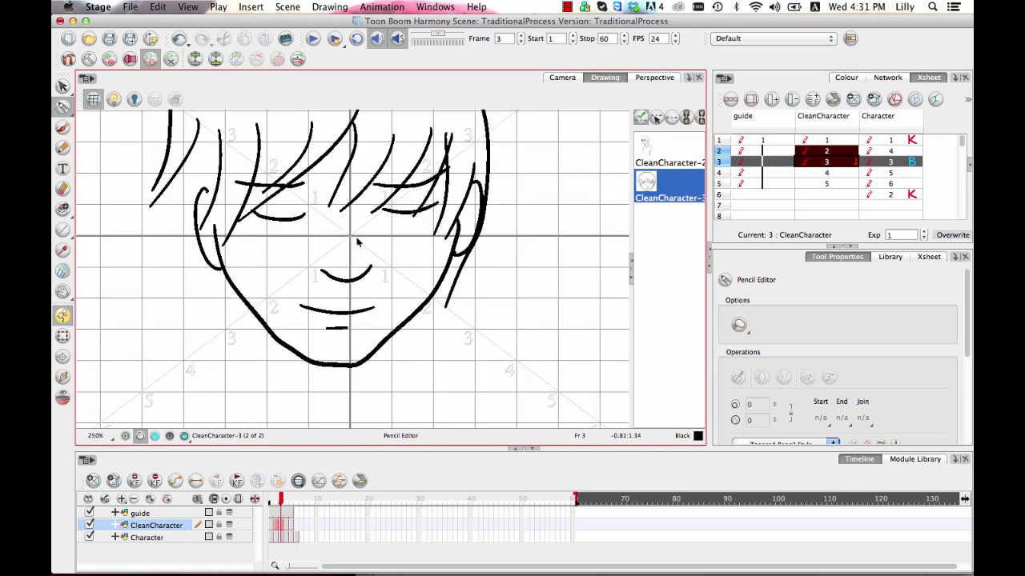
scroll(358, 242, "down", 4)
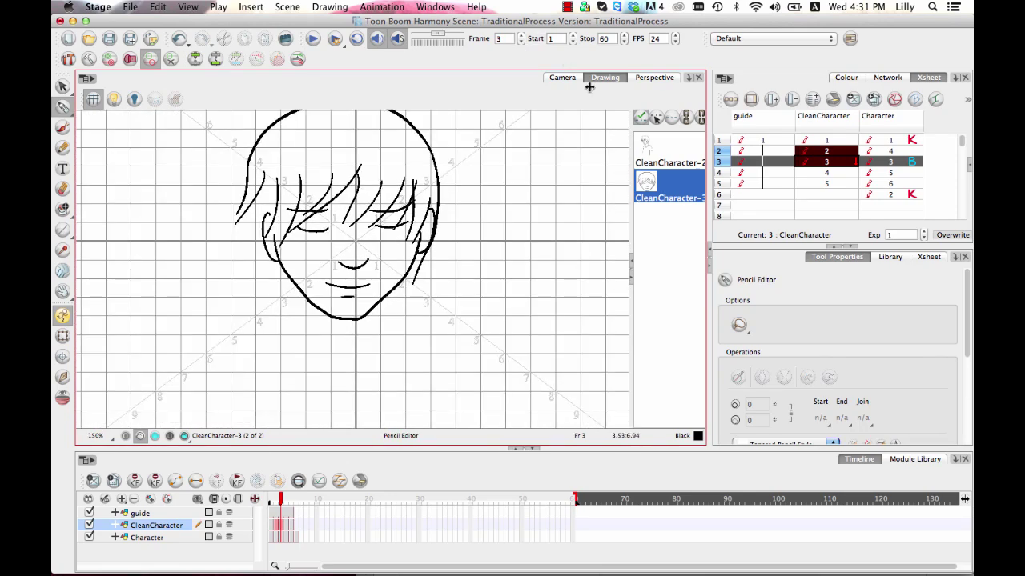
left_click(62, 398)
left_click(639, 120)
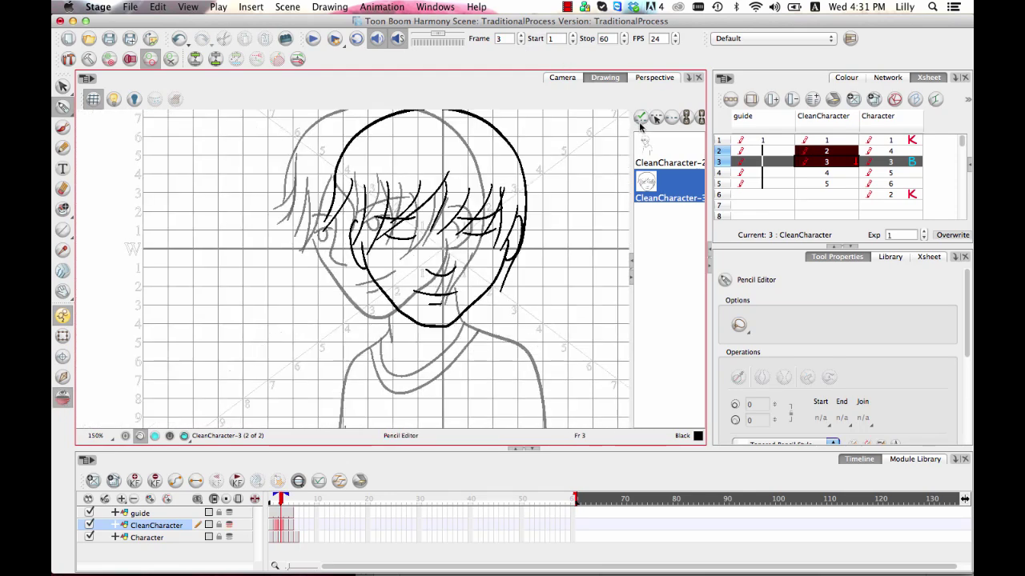
left_click_drag(543, 183, 509, 205)
scroll(448, 205, "down", 1)
key("alt+s")
scroll(425, 287, "up", 2)
left_click(365, 230)
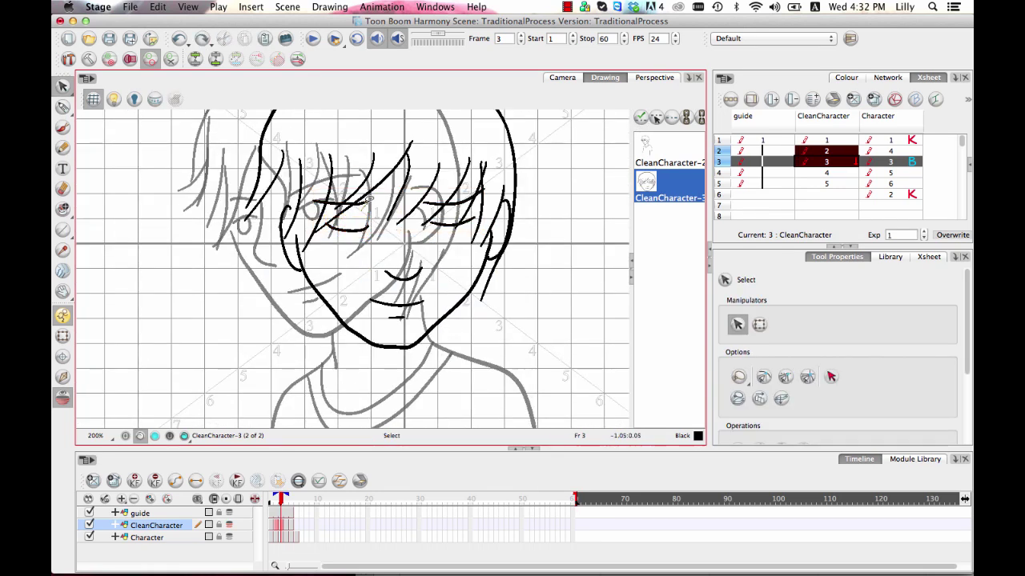
left_click(458, 228)
Turn on the Light Table to show the rough character beneath frame 3, keeping Shift and Trace enabled
left_click(63, 398)
left_click(114, 100)
scroll(384, 240, "down", 2)
left_click(63, 398)
Draw the neck, shoulder and outer arm lines on both sides of the body on frame 3 with the Pencil tool
left_click(63, 148)
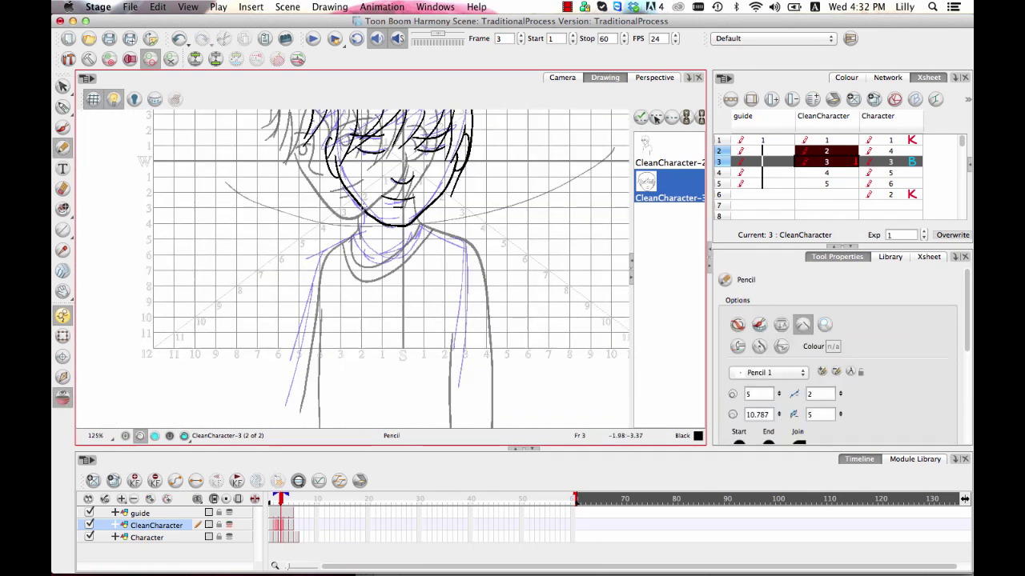
key("super+z")
left_click_drag(359, 208, 359, 238)
left_click_drag(360, 238, 293, 418)
left_click_drag(420, 212, 505, 427)
Reshape the shoulder and arm outlines and their neck joins on frame 3 with the Contour Editor
left_click_drag(63, 106, 104, 107)
left_click(309, 320)
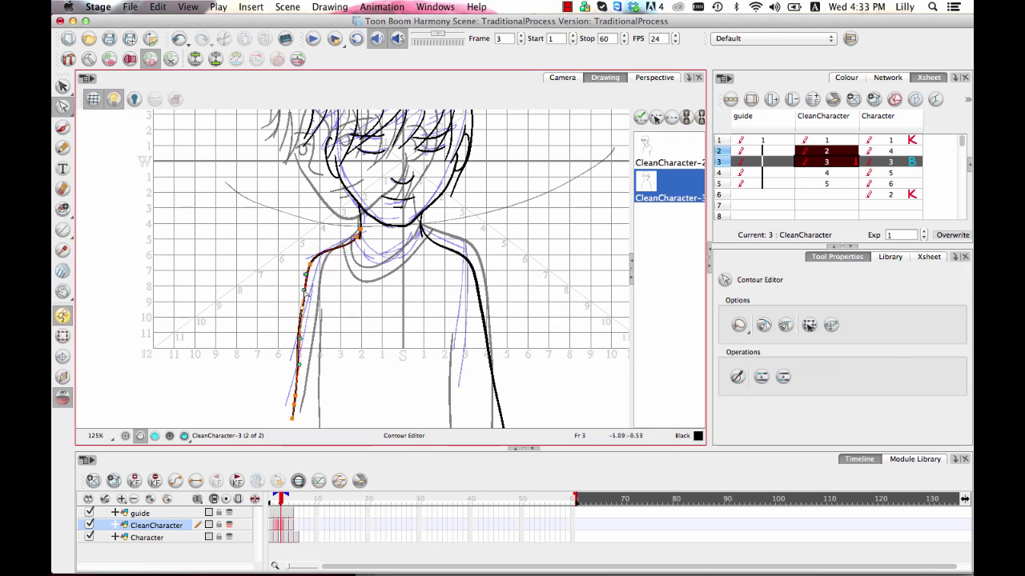
left_click(488, 309)
left_click_drag(515, 229, 473, 241)
left_click_drag(440, 280, 446, 274)
left_click(380, 227)
key("2")
key("2")
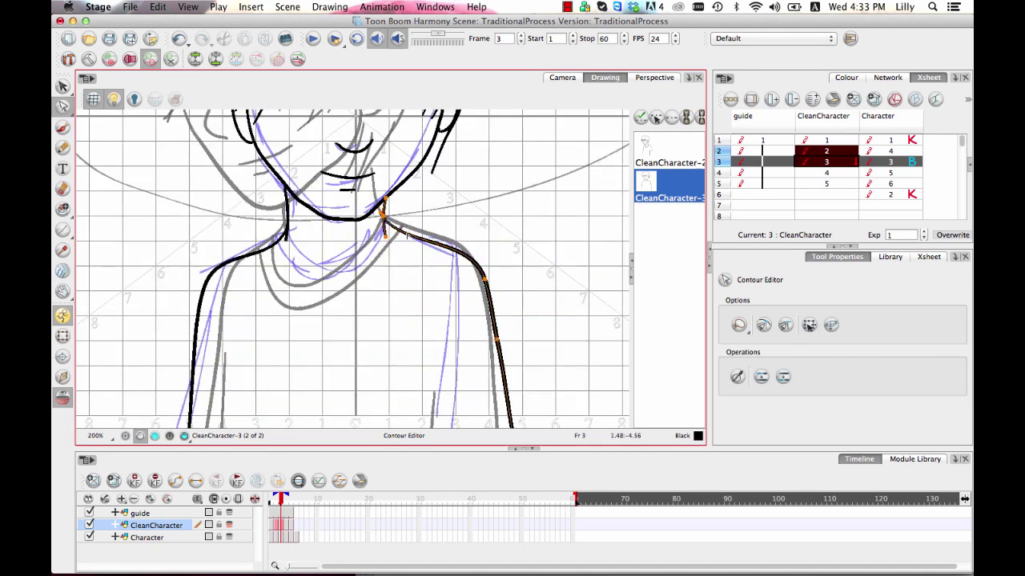
key("1")
left_click_drag(376, 272, 460, 218)
Draw the two inner arm lines on frame 3 in pencil and turn off Shift and Trace
left_click(62, 148)
key("1")
left_click(63, 398)
key("1")
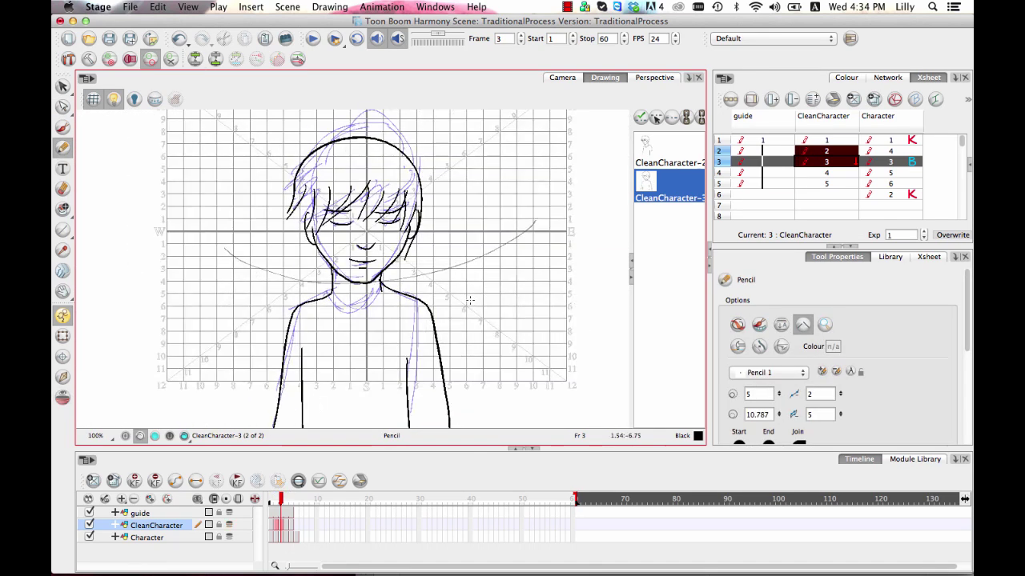
Flip through the CleanCharacter drawings before frame 3 and move on to the empty drawing at frame 4
key("comma")
key("comma")
key("period")
key("period")
key("2")
key("2")
key("2")
key("alt+q")
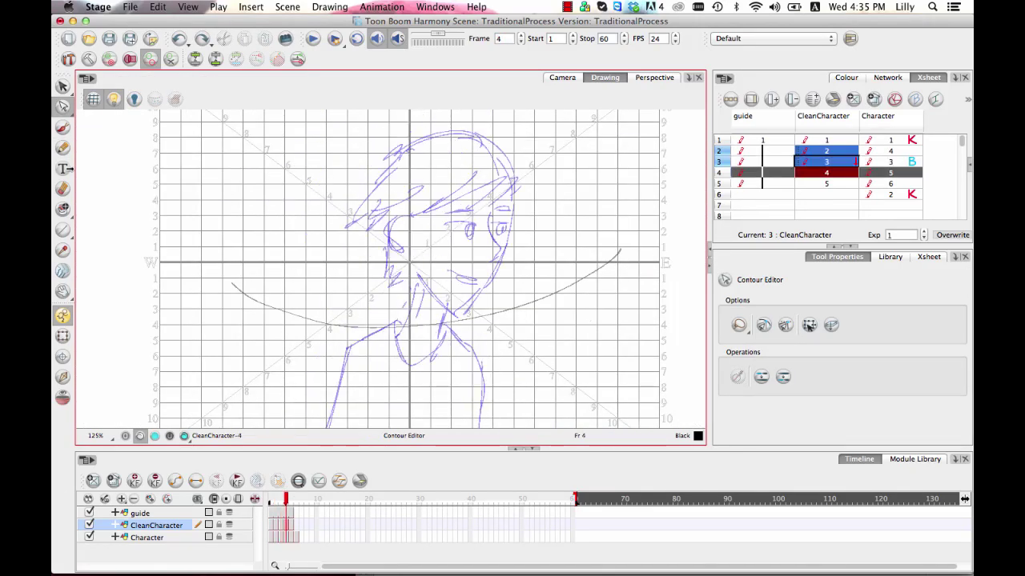
Draw the eyes, brows, nose, mouth and jaw on frame 4, and merge and smooth the jaw lines into one outline
key("alt+/")
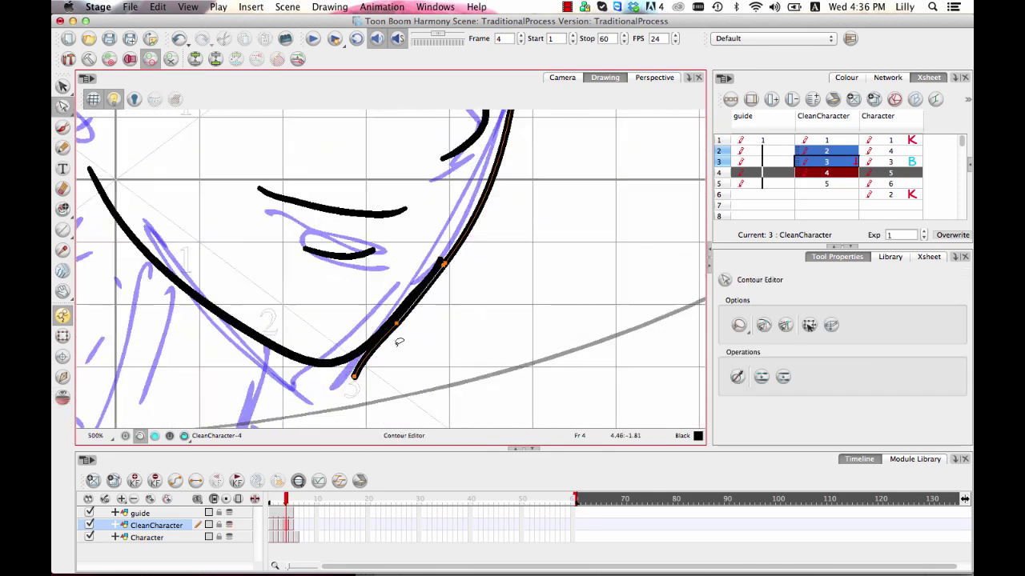
left_click(62, 106)
left_click(92, 115)
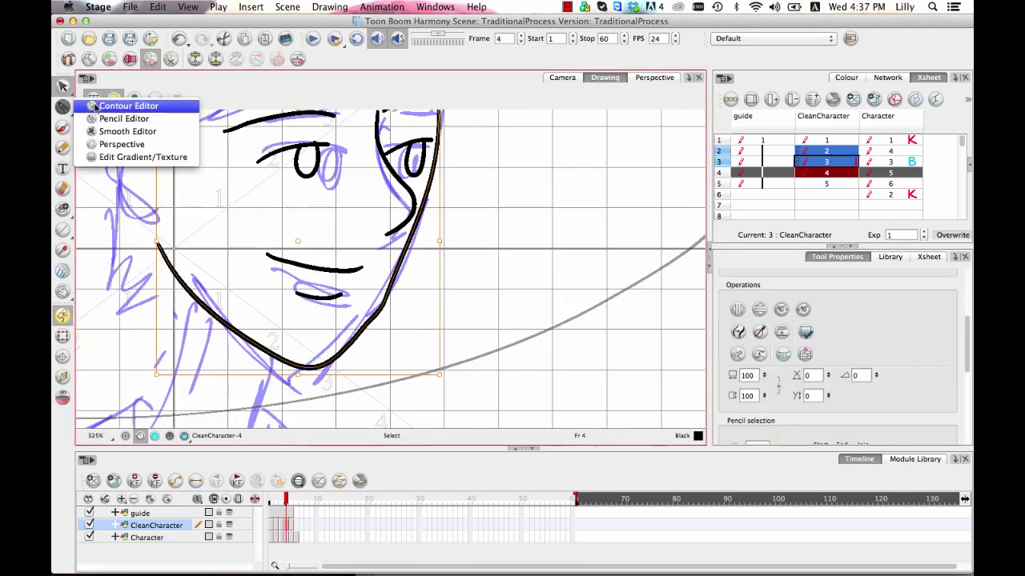
left_click(112, 105)
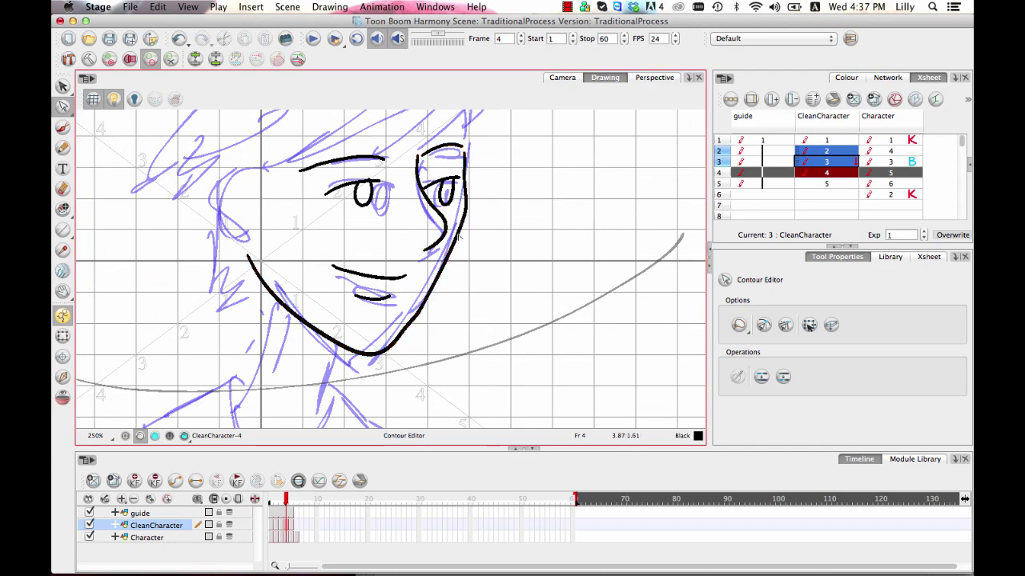
Move the loose nose stroke onto the face on frame 4 and adjust its shape with the Contour Editor
key("alt+s")
scroll(315, 231, "left", 5)
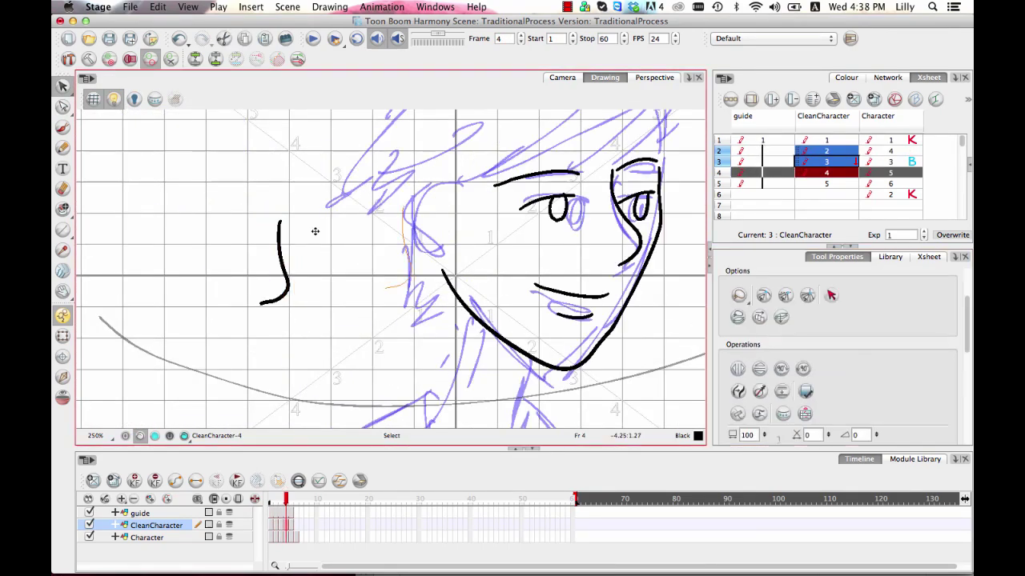
left_click_drag(315, 231, 629, 240)
left_click_drag(664, 286, 608, 296)
key("alt+q")
left_click(407, 321)
key("2")
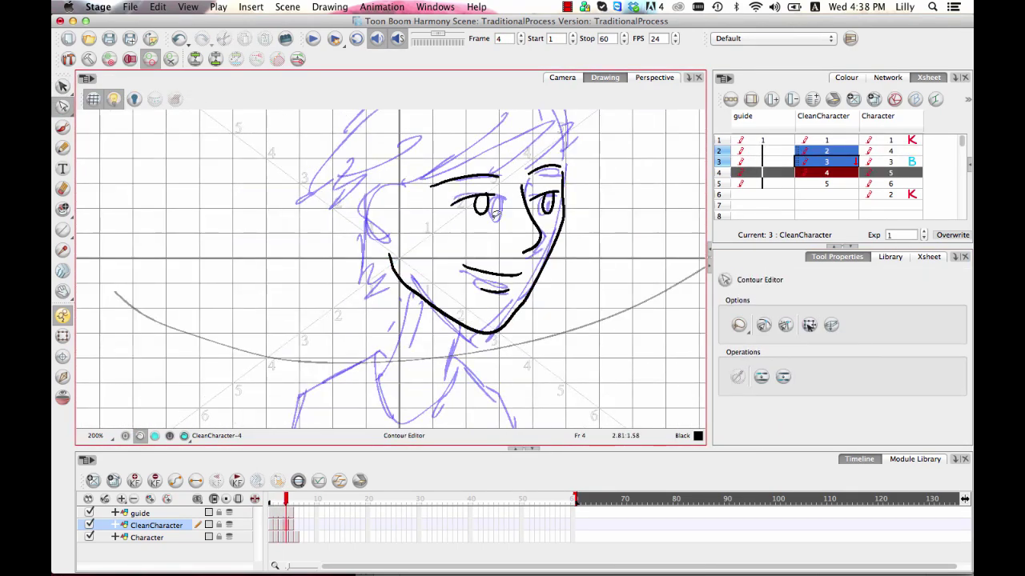
Delete the near eye's upper lid line on frame 4 and redraw it as a wider curve over the pupil
key("2")
key("2")
key("alt+s")
left_click(441, 298)
key("Delete")
key("alt+/")
left_click_drag(432, 297, 504, 301)
Draw the outer curve of the ear and its inner fold on frame 4 with the Pencil tool
key("alt+t")
left_click_drag(355, 214, 365, 295)
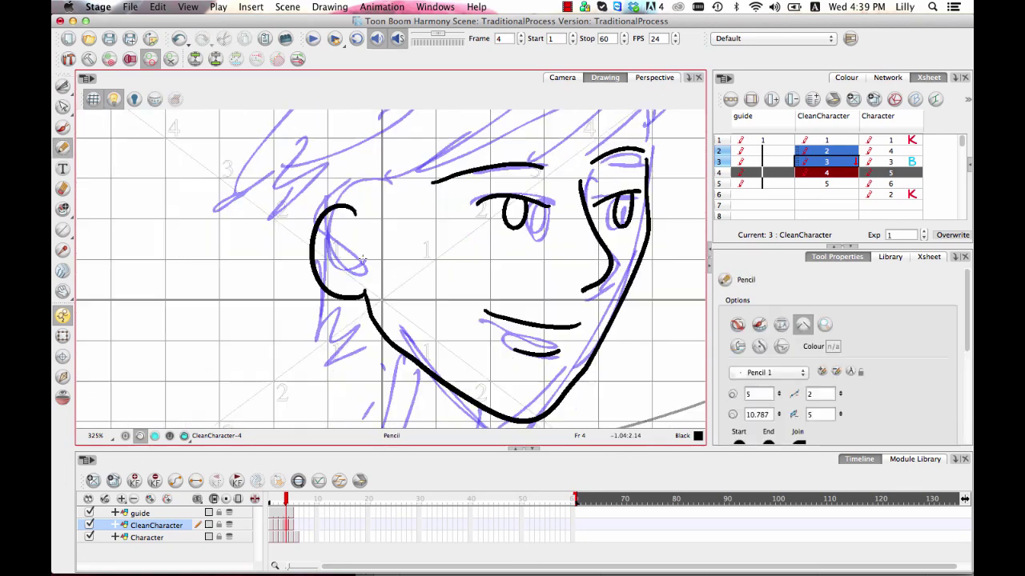
left_click_drag(345, 242, 353, 268)
Draw the hair strands, the neck lines and the head-top outline on frame 4 in pencil
key("1")
left_click_drag(539, 201, 512, 255)
left_click_drag(282, 221, 245, 293)
left_click_drag(320, 324, 384, 228)
left_click_drag(416, 274, 375, 349)
left_click_drag(488, 303, 476, 361)
mouse_move(609, 137)
left_mouse_down()
mouse_move(558, 264)
mouse_move(327, 198)
left_mouse_up()
Flip back to frame 1 of CleanCharacter, select the collar, shoulder and arm lines, and copy them
key("comma")
key("1")
key("period")
key("comma")
key("comma")
key("comma")
key("alt+s")
left_click_drag(553, 416, 320, 277)
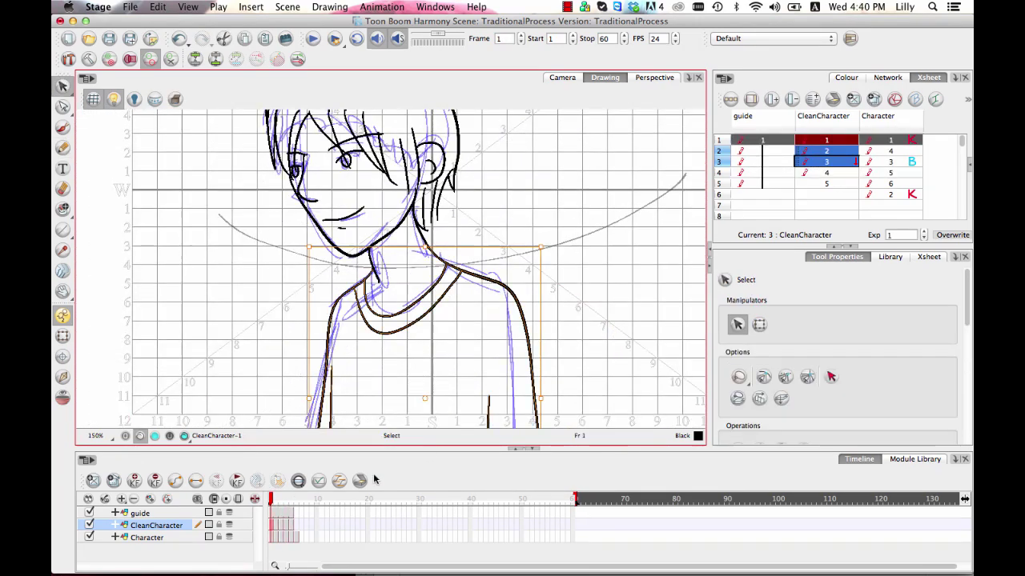
key("ctrl+c")
Paste the copied collar, shoulder and arm lines into frame 4 and flip them horizontally
key("period")
key("ctrl+v")
key("period")
key("period")
key("ctrl+v")
scroll(737, 362, "down", 3)
left_click(737, 355)
key("1")
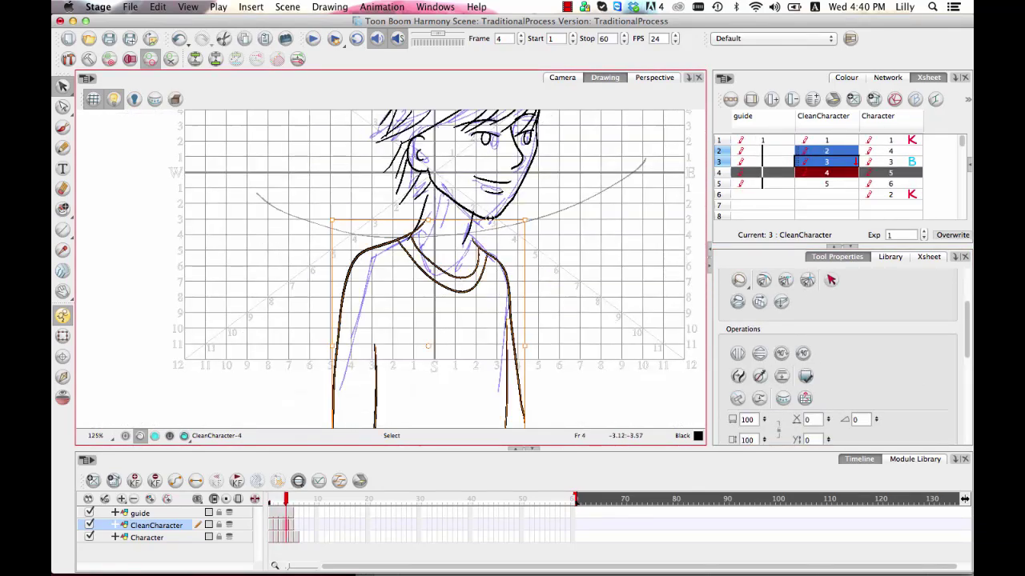
key("Escape")
Adjust the join between the front neck line and the shoulder on frame 4 with the Contour Editor
key("2")
key("2")
key("2")
key("2")
key("alt+q")
left_click(478, 210)
left_click(498, 157)
key("1")
key("1")
key("1")
key("1")
key("1")
Look at the rough character on frame 5 and return to frame 4 to examine its finished clean drawing
key("period")
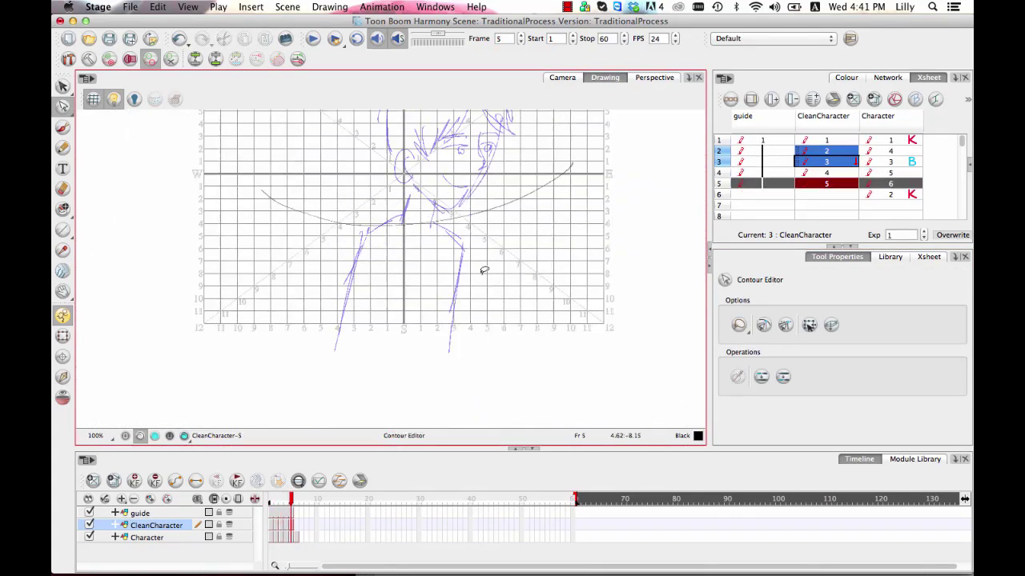
left_click_drag(490, 226, 480, 286)
key("comma")
key("1")
key("1")
key("alt+s")
key("2")
key("2")
key("2")
Create an empty drawing 6 in the CleanCharacter column at frame 6 and select drawing 5
left_click(826, 194)
left_click(853, 99)
left_click(826, 183)
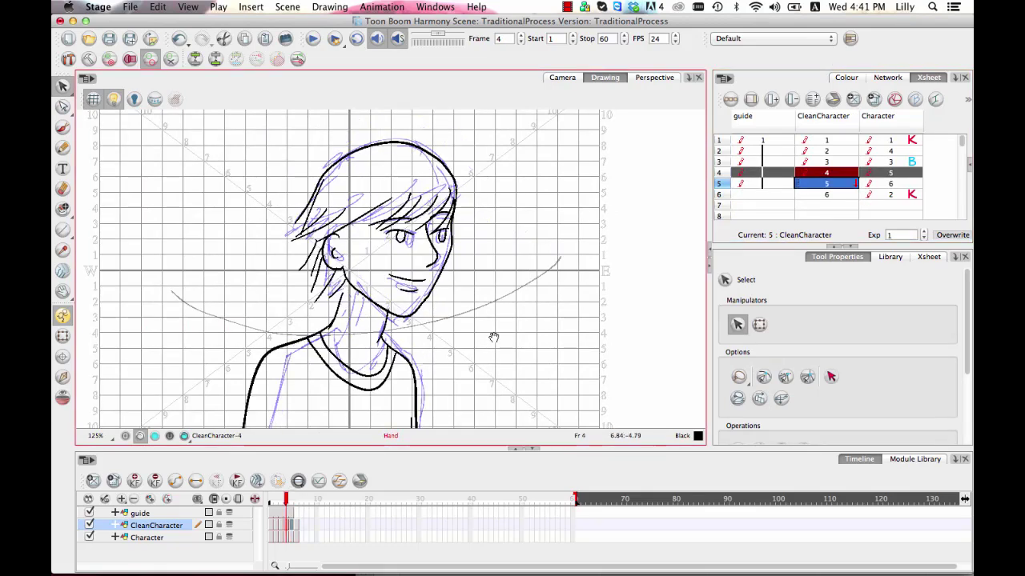
Flip back and forth between frames 4 and 5 to compare the clean drawing with the next rough pose
left_click_drag(494, 337, 498, 320)
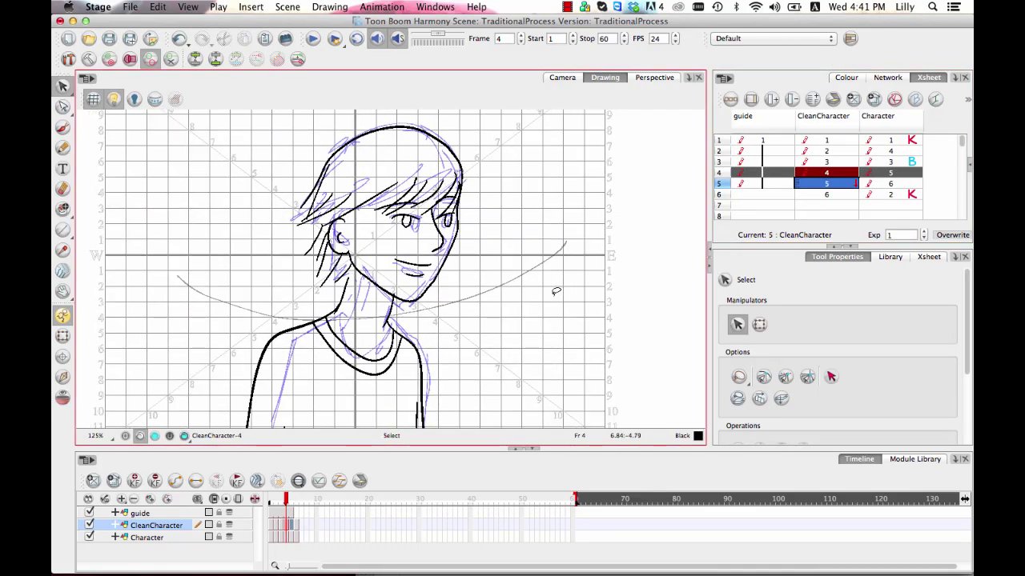
key("period")
key("comma")
key("period")
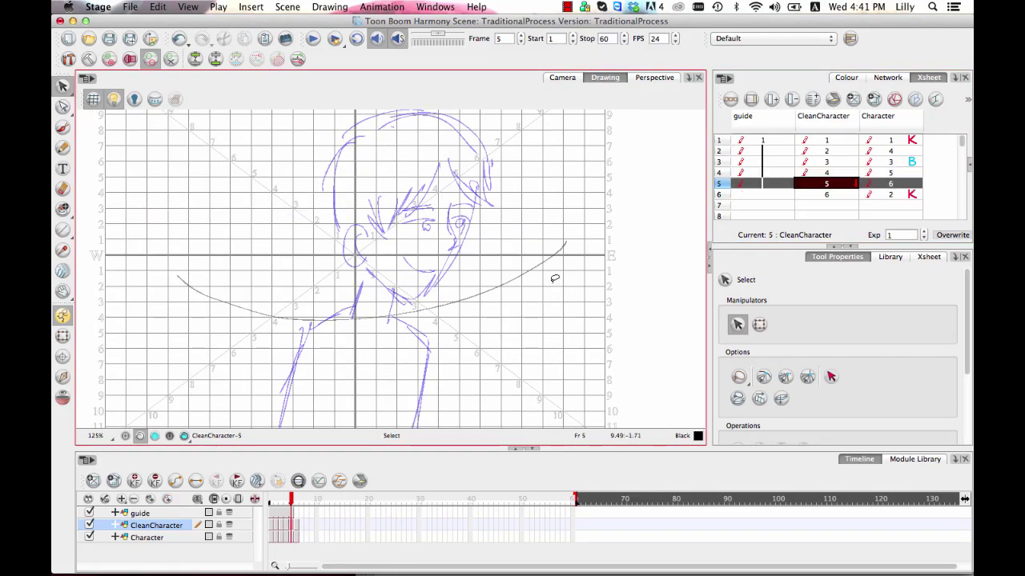
key("comma")
key("period")
key("comma")
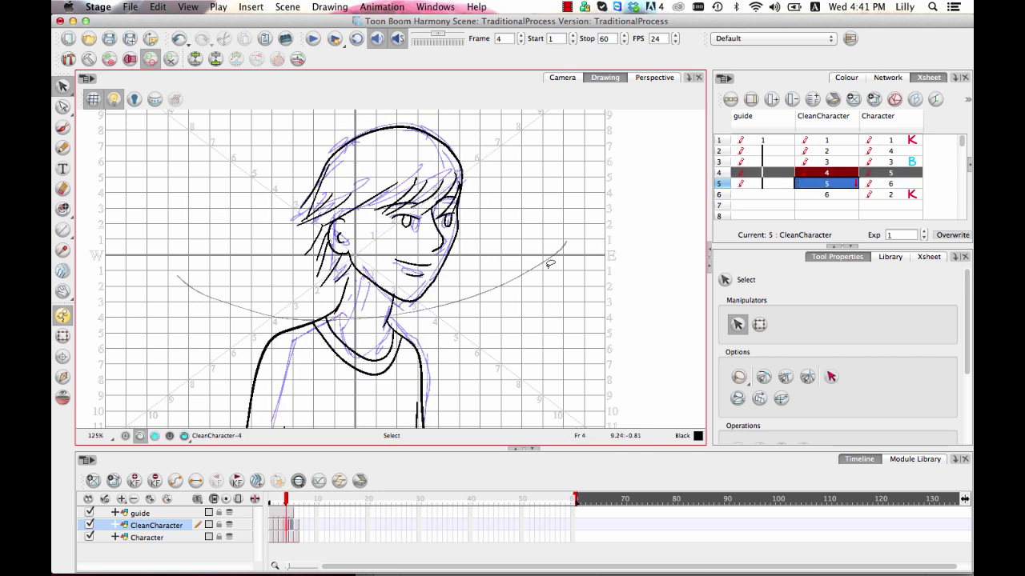
Paste the clean artwork of frame 4 into drawing 5 and delete the hair strands at the back of the head
key("period")
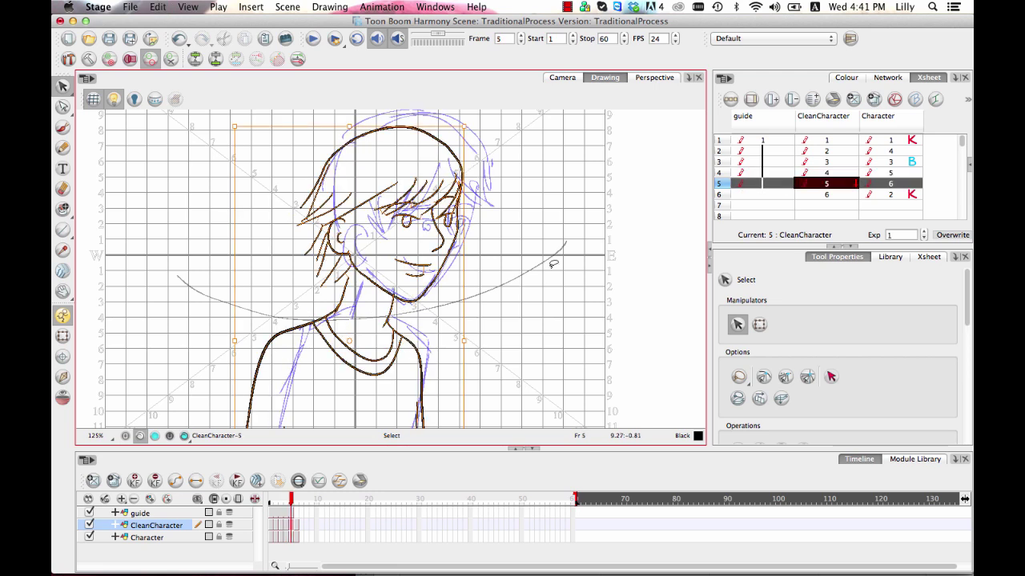
left_click_drag(534, 300, 547, 284)
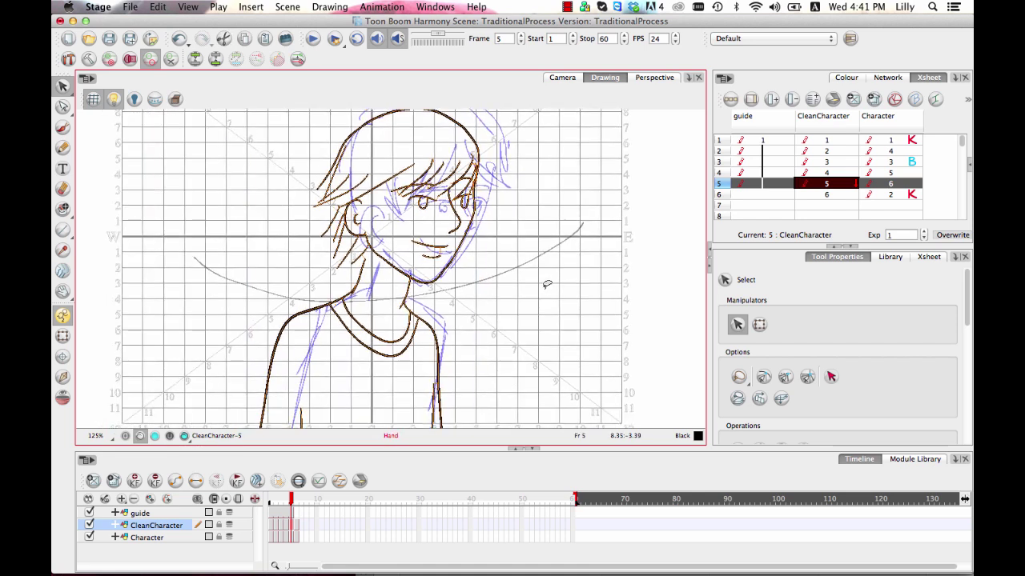
left_click(517, 221)
left_click(334, 171)
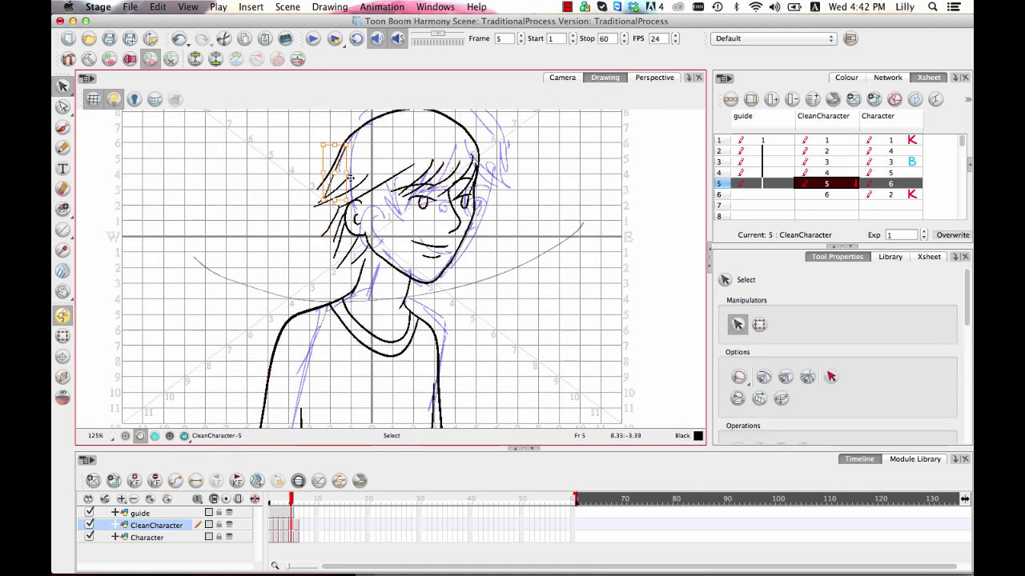
key("Delete")
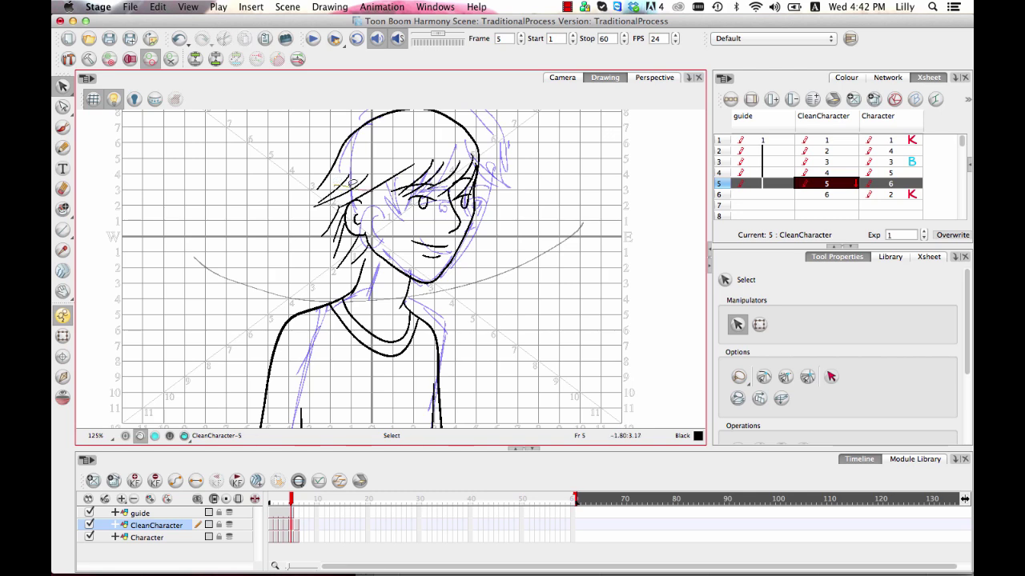
left_click_drag(338, 185, 353, 199)
key("Delete")
key("Delete")
Delete the copied fringe strands over the forehead and the strands behind the ear on frame 5
mouse_move(413, 169)
left_mouse_down()
mouse_move(464, 168)
mouse_move(452, 181)
left_mouse_up()
key("Delete")
left_click_drag(328, 215, 364, 258)
key("Delete")
mouse_move(396, 261)
left_mouse_down()
mouse_move(396, 456)
mouse_move(547, 334)
left_mouse_up()
key("Escape")
Reshape the back end of the head outline on frame 5 with the Contour Editor, following the rough head
scroll(426, 198, "up", 7)
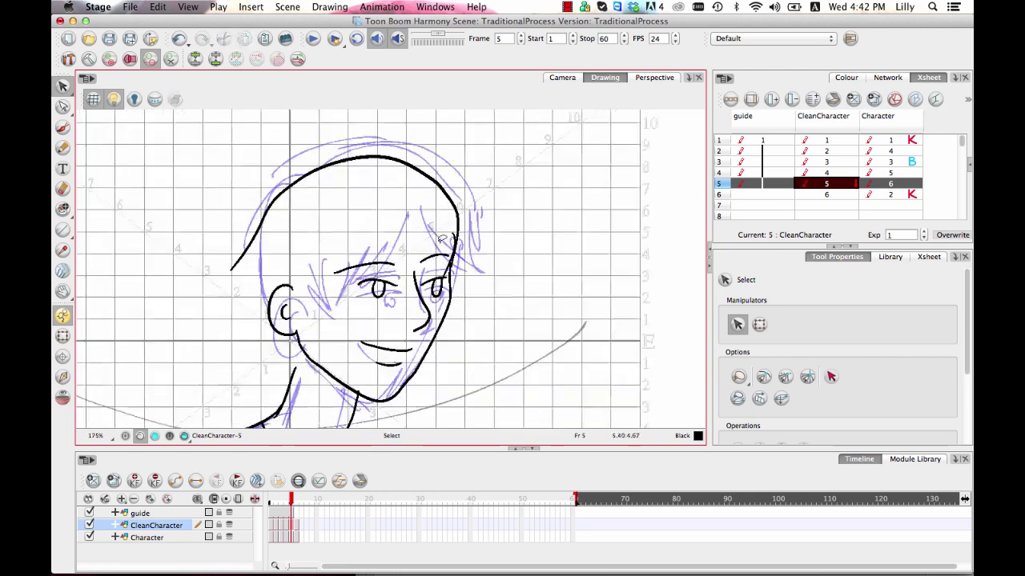
key("alt+q")
left_click(213, 267)
mouse_move(211, 268)
left_mouse_down()
mouse_move(234, 271)
mouse_move(237, 240)
left_mouse_up()
Draw the fringe strands over the forehead and the side strands near the ear on frame 5 with the Pencil tool
key("alt+slash")
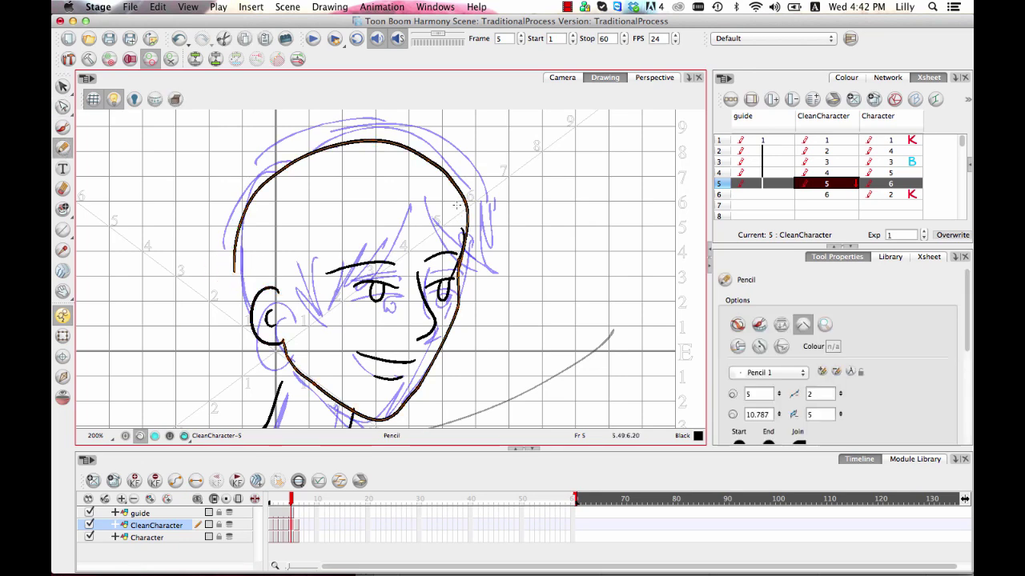
left_click_drag(400, 216, 469, 273)
left_click_drag(445, 224, 469, 290)
mouse_move(460, 216)
left_mouse_down()
mouse_move(488, 280)
mouse_move(501, 282)
left_mouse_up()
left_click_drag(458, 187, 489, 250)
left_click_drag(401, 220, 364, 310)
left_click_drag(313, 260, 342, 325)
mouse_move(277, 280)
left_mouse_down()
mouse_move(303, 339)
mouse_move(365, 287)
left_mouse_up()
left_click_drag(279, 215, 313, 333)
left_click_drag(535, 343, 535, 272)
Flip through frames 1 to 6 to examine how the clean drawings move from pose to pose
key("1")
key("period")
key("comma")
key("comma")
key("comma")
key("comma")
key("comma")
key("period")
key("period")
key("period")
key("period")
key("period")
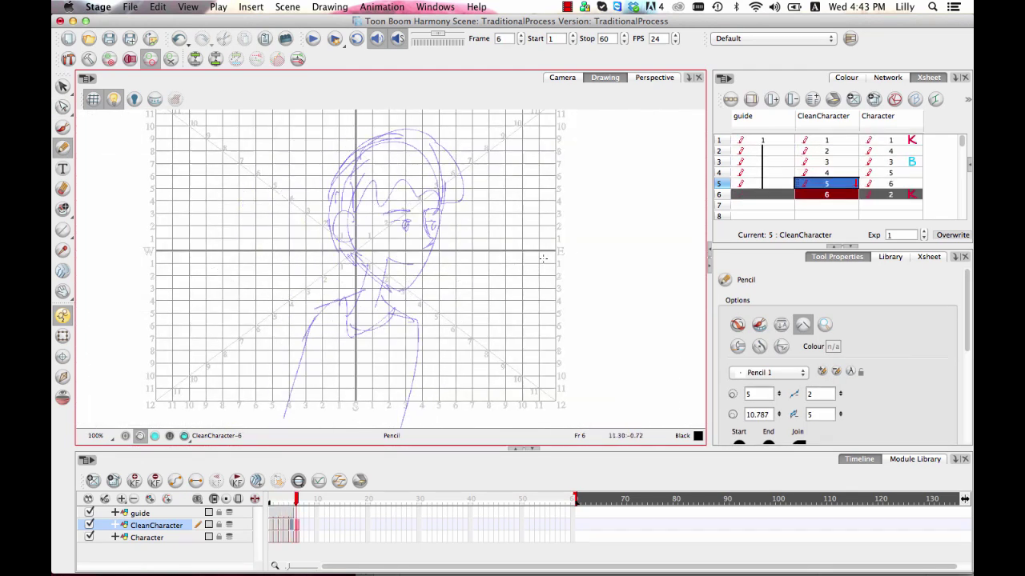
Copy the clean artwork of frame 4 and paste it into the empty drawing 6 on frame 6
key("comma")
key("comma")
left_click(62, 86)
left_click(149, 84)
key("comma")
key("period")
key("period")
key("period")
key("2")
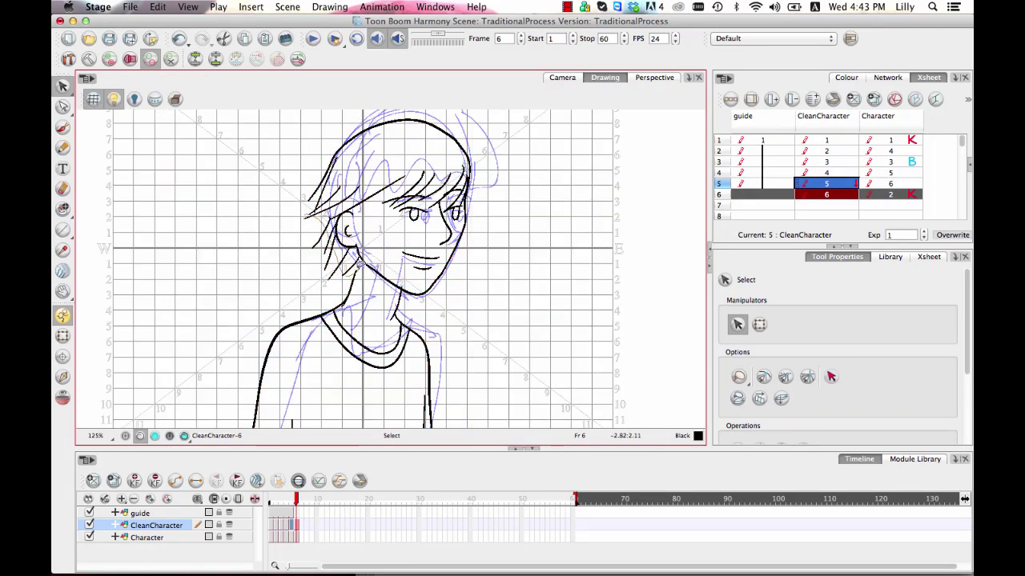
Remove the copied hair strands on frame 6 and reshape the back of the head outline behind the ear with the Contour Editor
left_click(62, 106)
left_click(117, 105)
key("2")
key("2")
key("2")
key("2")
left_click(242, 224)
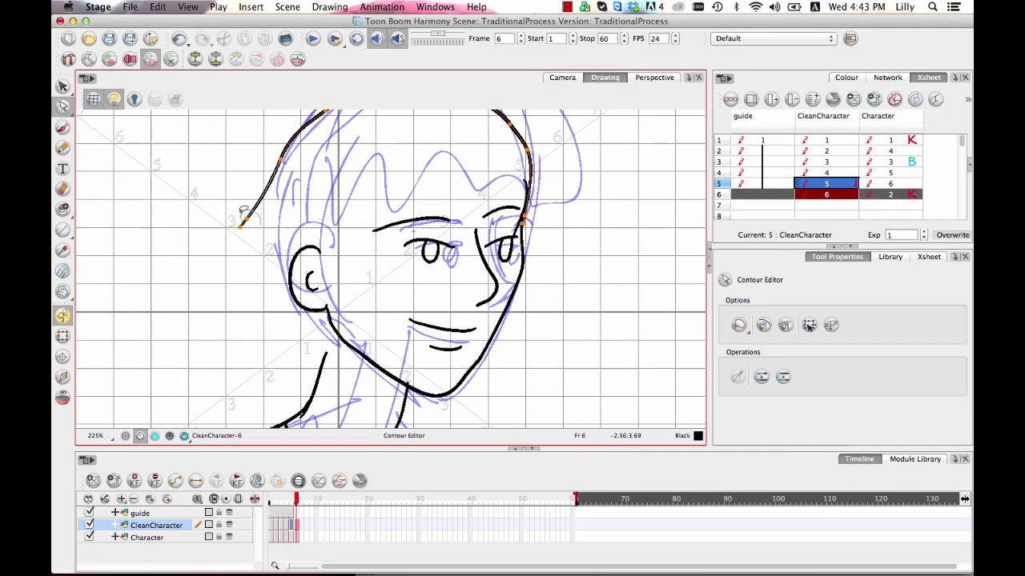
mouse_move(241, 226)
left_mouse_down()
mouse_move(268, 209)
mouse_move(280, 222)
mouse_move(270, 250)
left_mouse_up()
key("2")
key("2")
key("2")
key("2")
left_click_drag(281, 256, 461, 254)
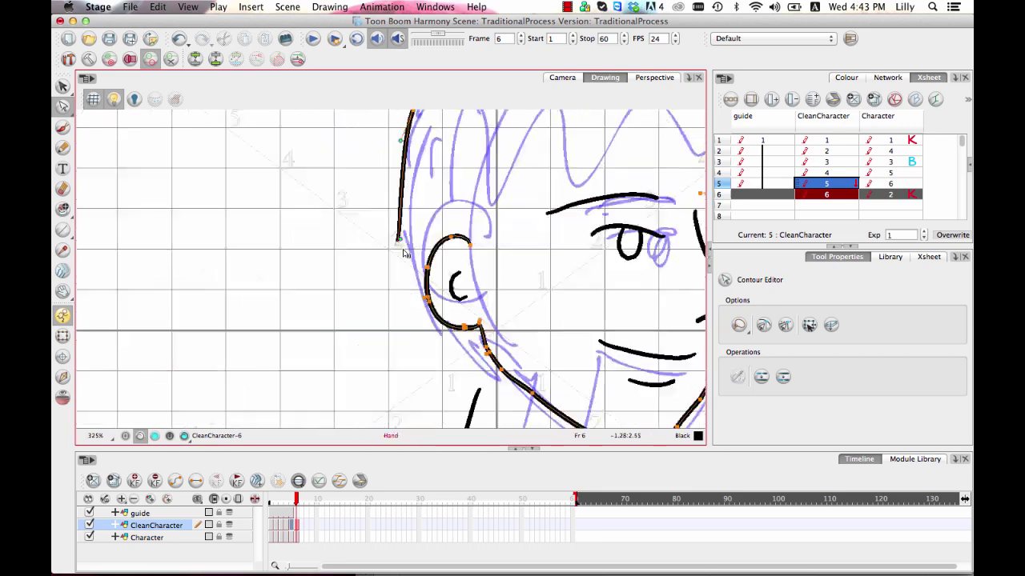
Draw the first hair strands behind the ear on frame 6 with the Pencil tool, undoing the unwanted stroke
key("1")
left_click(62, 148)
left_click_drag(399, 252, 293, 148)
mouse_move(256, 164)
left_mouse_down()
mouse_move(314, 285)
mouse_move(309, 318)
left_mouse_up()
key("ctrl+z")
mouse_move(298, 244)
left_mouse_down()
mouse_move(317, 302)
mouse_move(433, 309)
left_mouse_up()
Flip back to frame 2 and forward again to examine the hair strands behind the ear
key("comma")
key("comma")
key("comma")
key("comma")
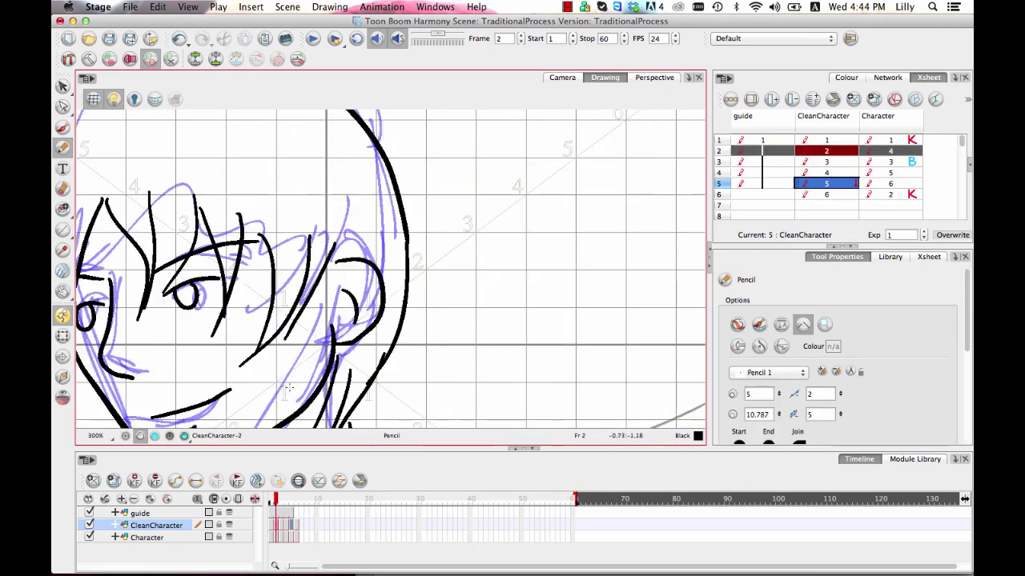
key("period")
key("period")
key("period")
Complete the hair strands behind the ear on frame 6, undoing misdrawn strokes and using frame 5 for comparison
left_click_drag(398, 149, 410, 310)
key("ctrl+z")
key("1")
left_click_drag(480, 264, 346, 317)
key("ctrl+z")
key("comma")
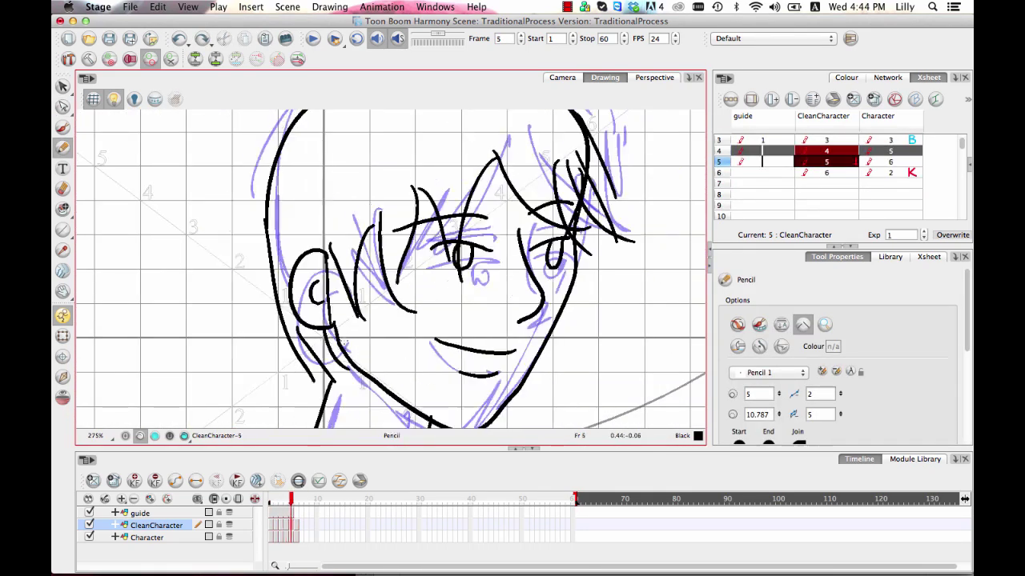
key("period")
key("period")
left_click_drag(374, 254, 384, 280)
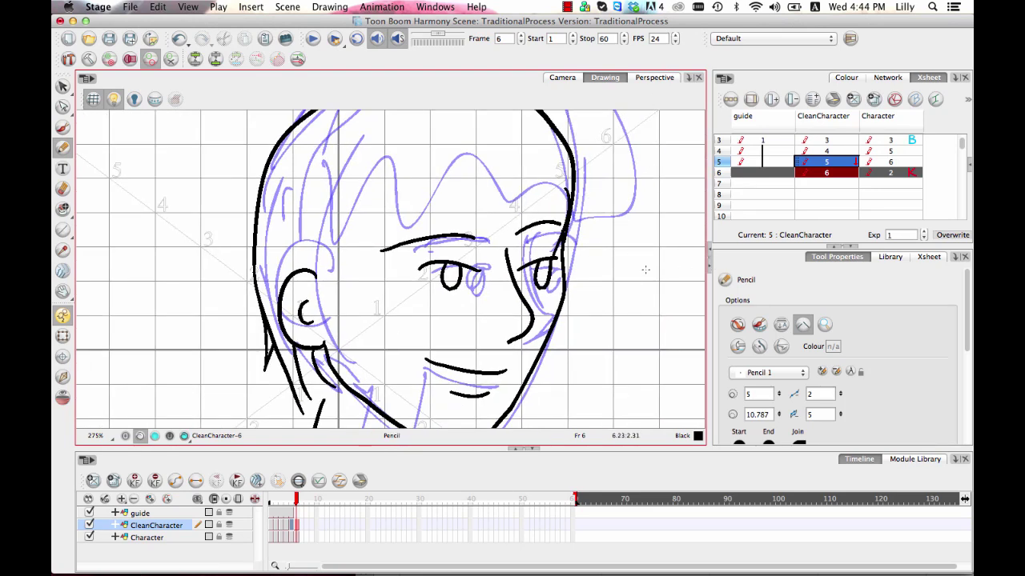
Select CleanCharacter drawings 6 and 1 in the Xsheet and send both to the Drawing view
scroll(505, 220, "down", 6)
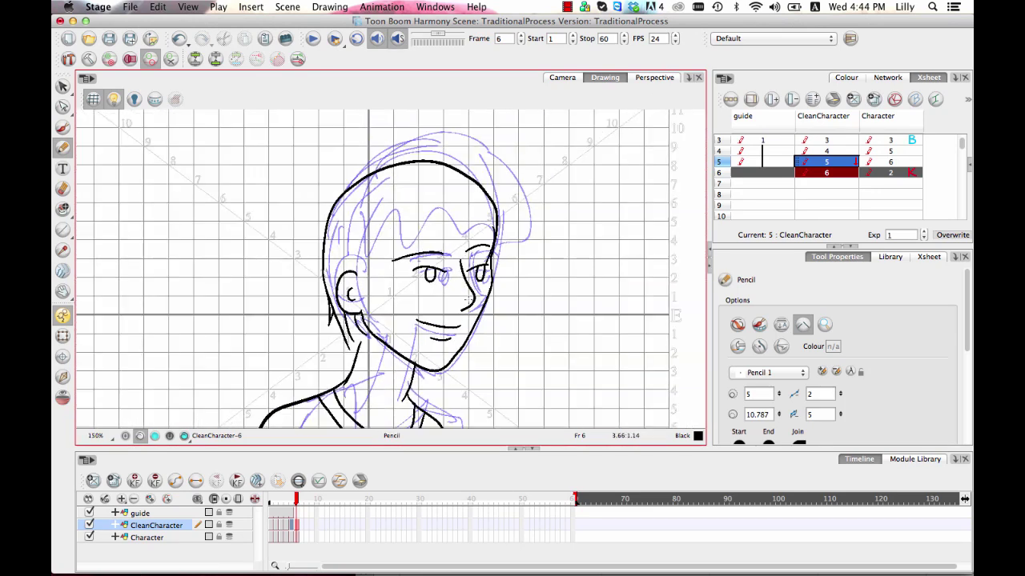
left_click(273, 526)
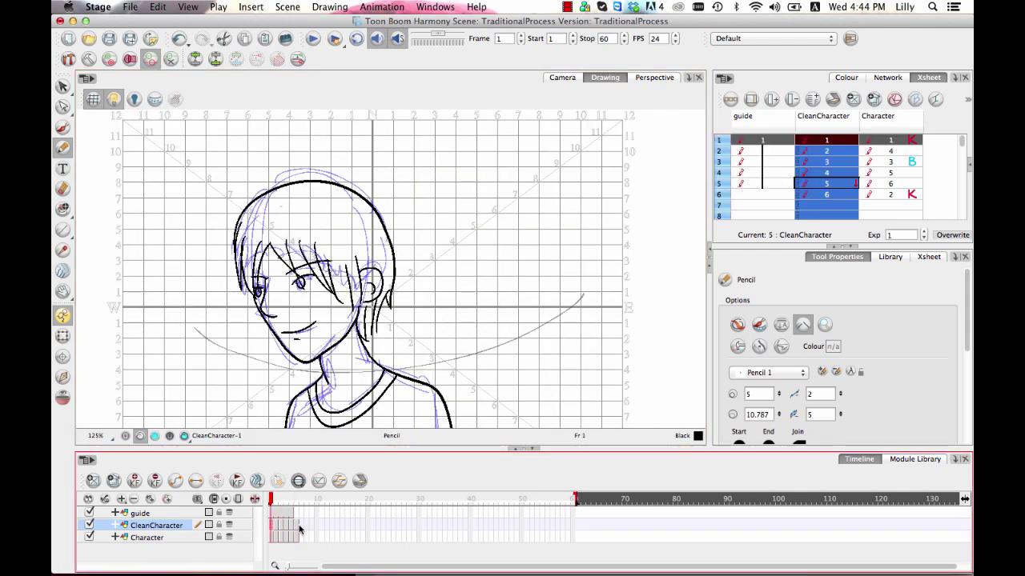
left_click(296, 531)
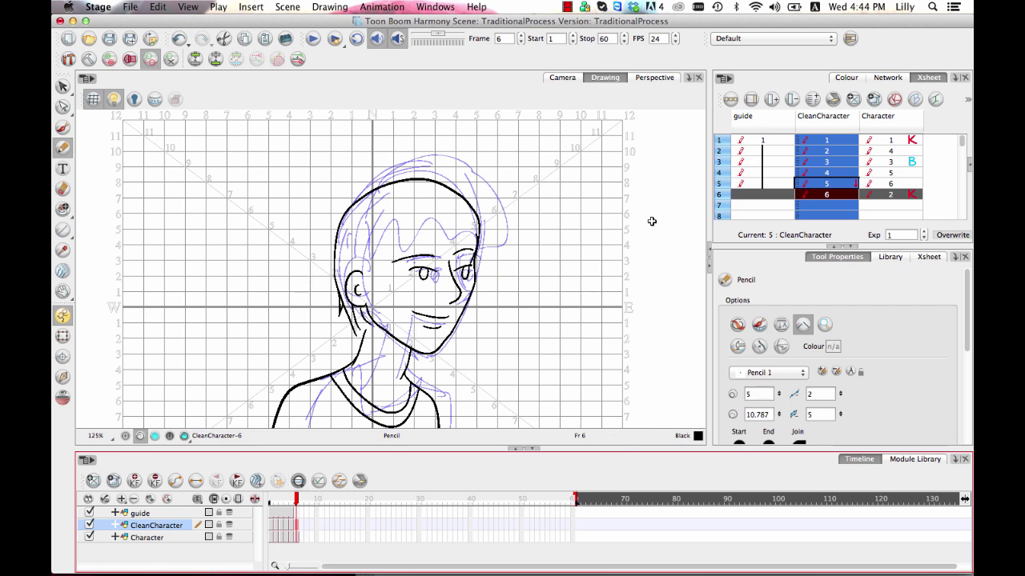
left_click(843, 201)
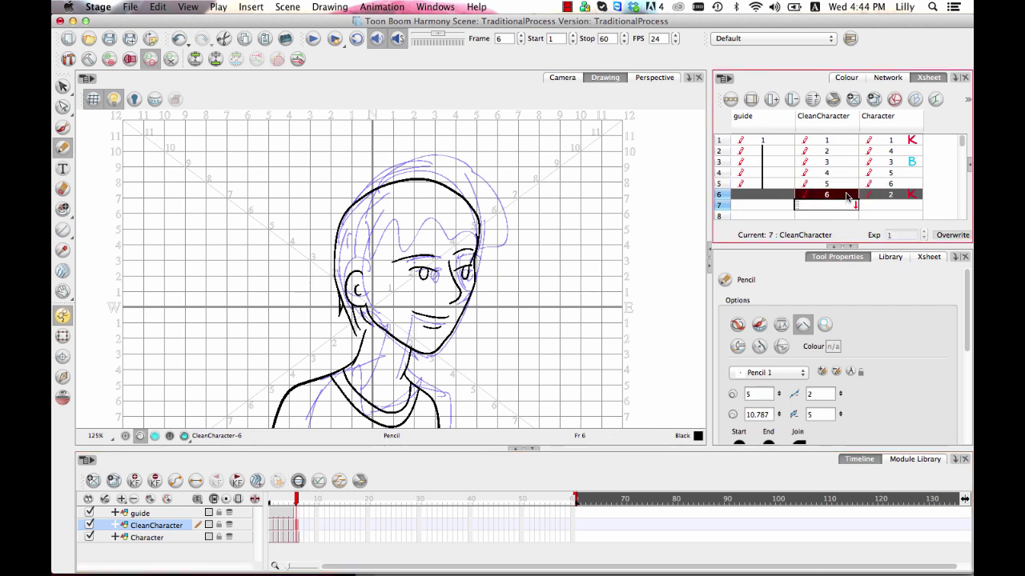
left_click(836, 143)
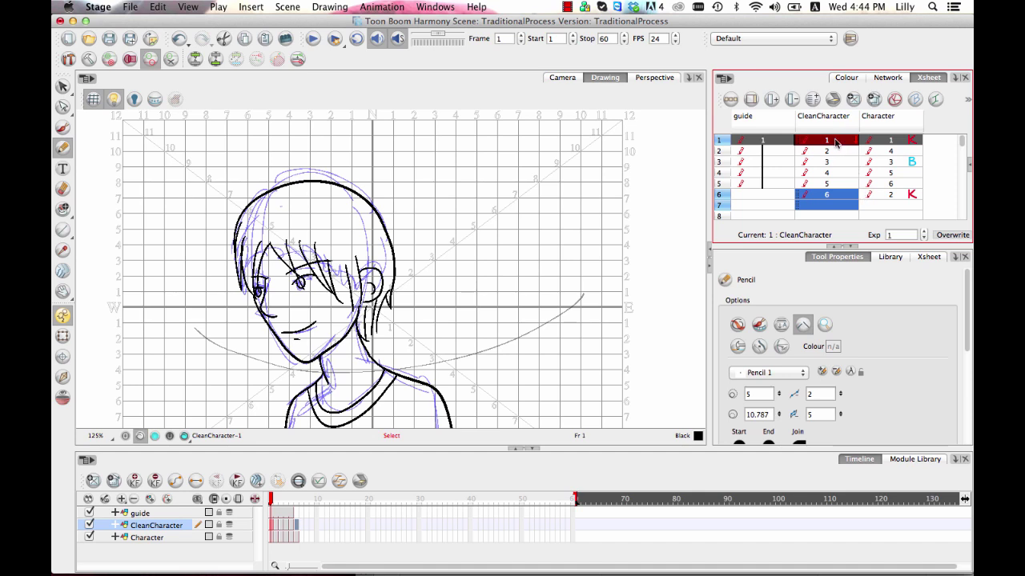
right_click(843, 189)
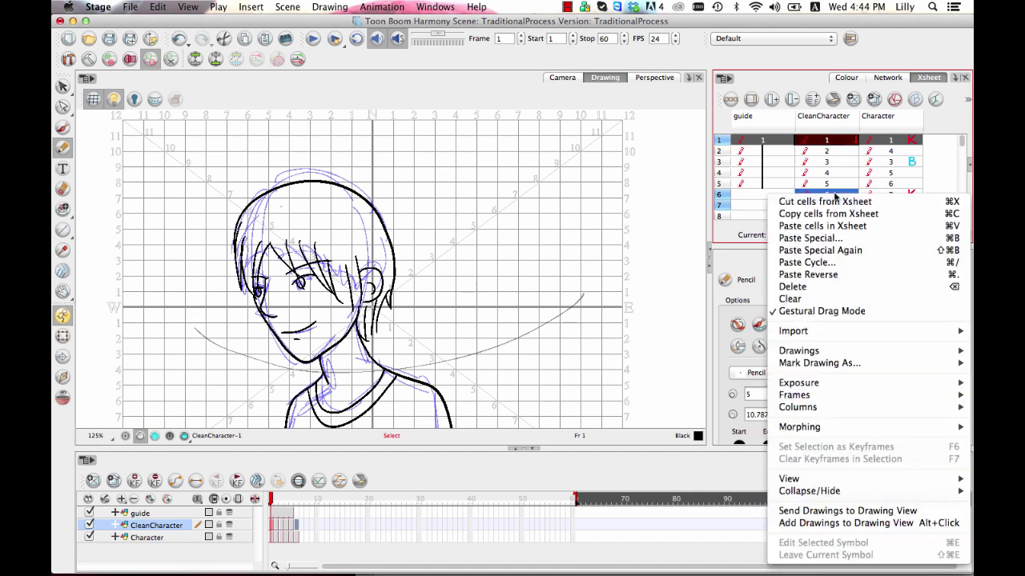
left_click(808, 513)
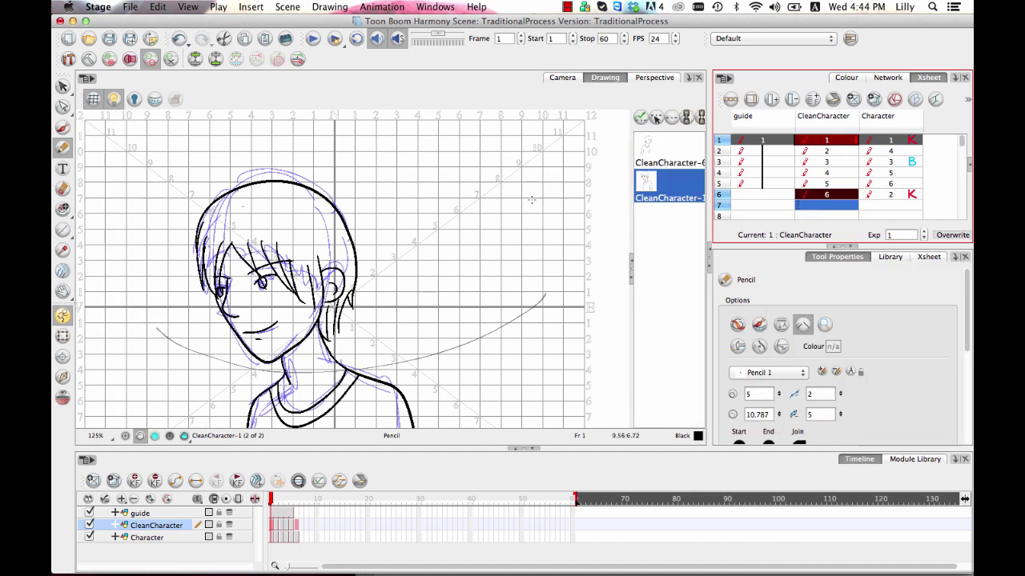
Enable Shift and Trace with CleanCharacter-6 as the current drawing and shift CleanCharacter-1 beside it as a reference
left_click(62, 396)
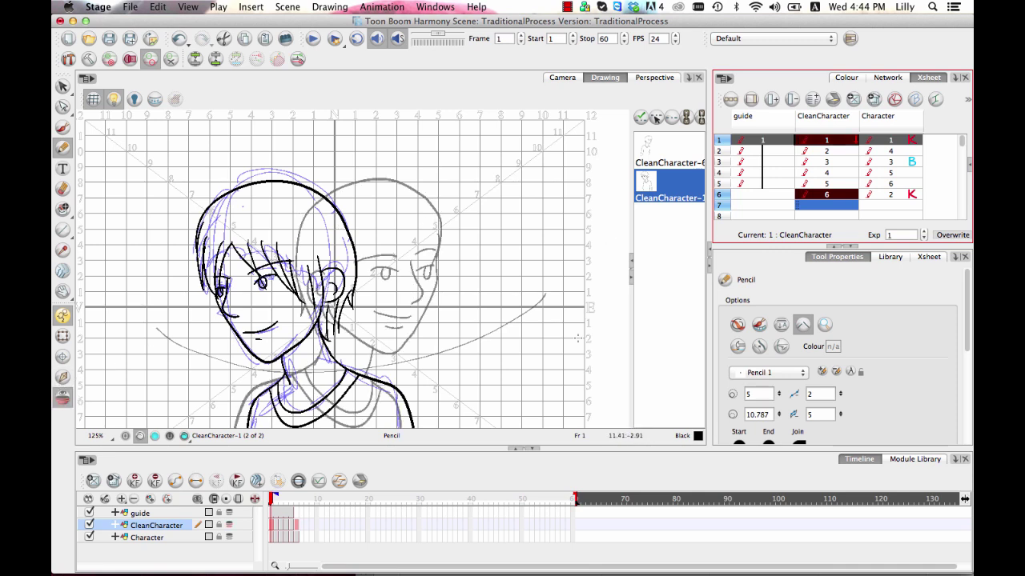
left_click(683, 157)
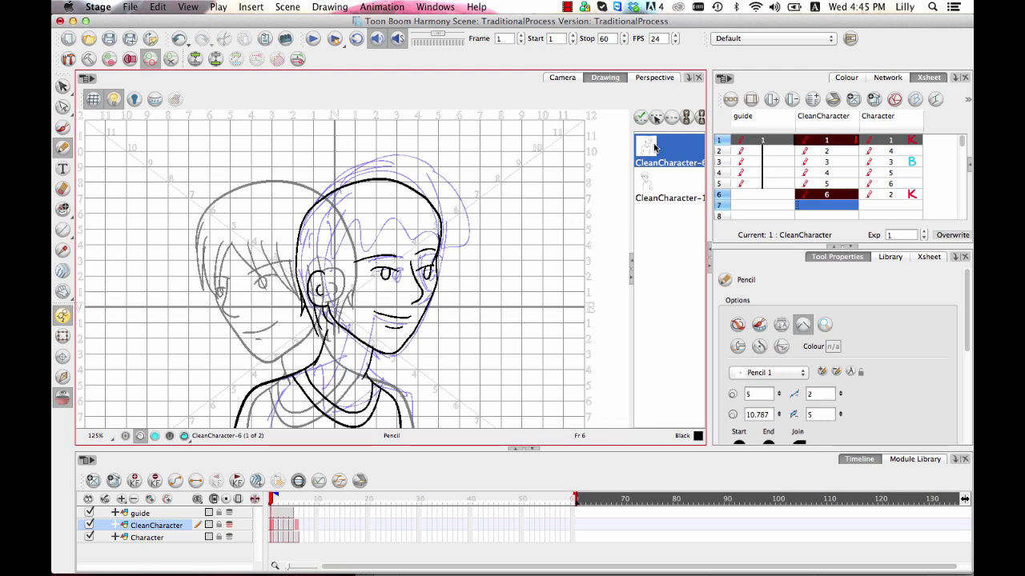
left_click(656, 118)
key("alt+slash")
key("2")
key("2")
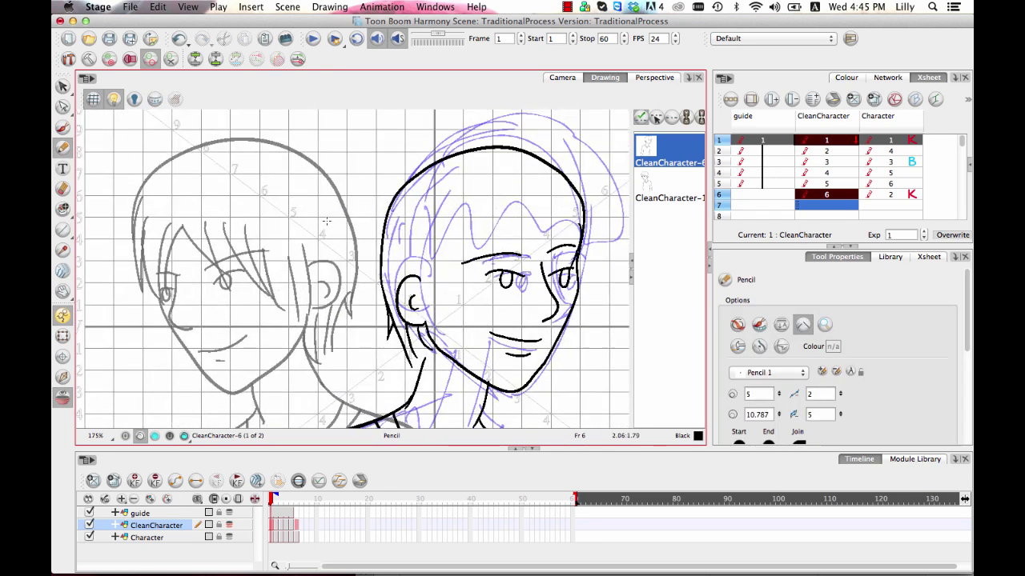
Select the nose line on CleanCharacter-6 and adjust its position slightly
left_click(62, 85)
left_click(561, 245)
left_click_drag(560, 245, 563, 243)
left_click(613, 286)
left_click(549, 288)
key("2")
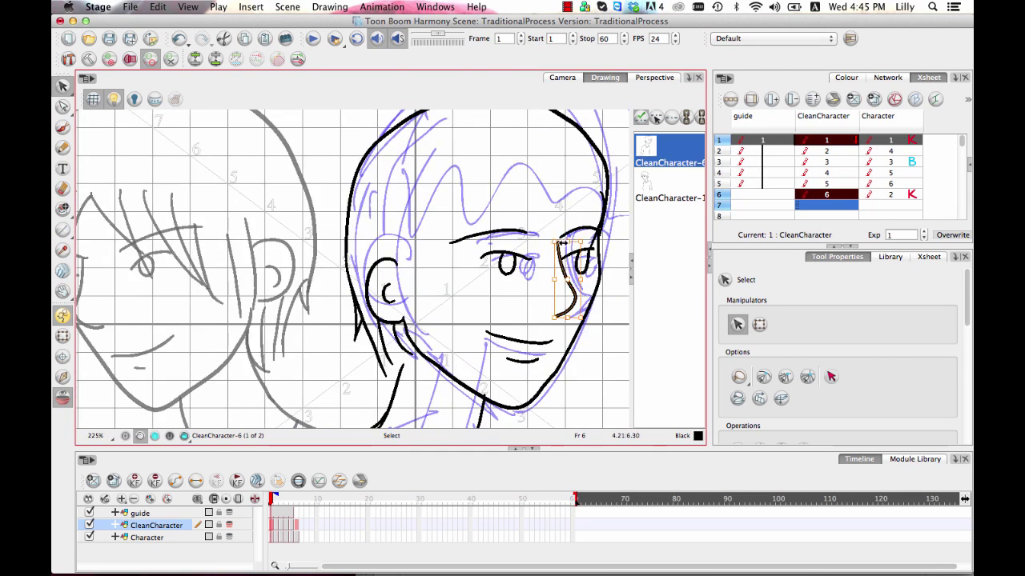
Draw the front fringe strands over the far eye and the middle of the forehead on CleanCharacter-6 with the Pencil tool
key("alt+slash")
key("1")
key("ctrl+z")
mouse_move(538, 207)
left_mouse_down()
mouse_move(573, 287)
mouse_move(570, 261)
left_mouse_up()
left_click_drag(600, 214, 605, 301)
key("ctrl+z")
left_click_drag(525, 202, 492, 293)
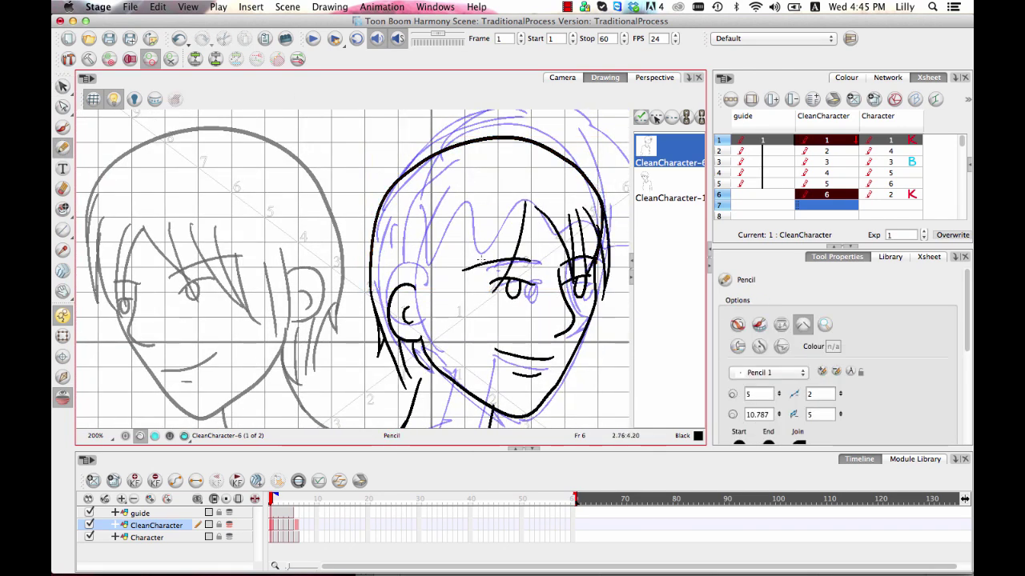
Draw the remaining fringe strands over the near side of the forehead and the side strands down past the ear
left_click_drag(482, 216, 473, 265)
left_click_drag(500, 214, 502, 258)
left_click_drag(438, 237, 416, 344)
left_click_drag(459, 232, 453, 329)
left_click_drag(405, 254, 429, 347)
left_click_drag(481, 321, 493, 282)
Rotate and reposition the near eyebrow on CleanCharacter-6, adjust the far one to match, and select both eyebrows
key("alt+s")
left_click(512, 227)
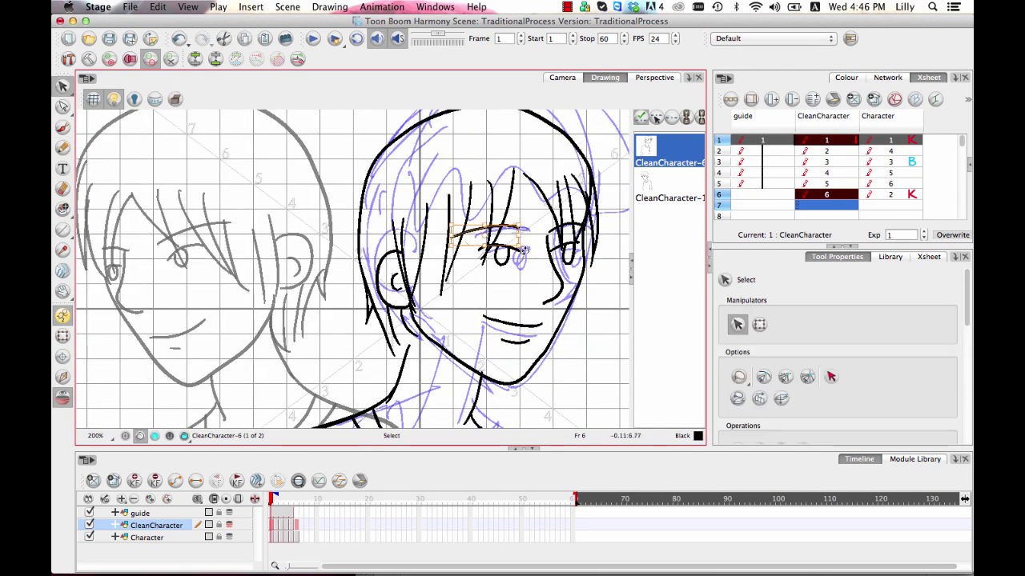
left_click_drag(523, 249, 518, 260)
left_click(523, 323)
left_click_drag(496, 231, 567, 228)
left_click(525, 234, "shift")
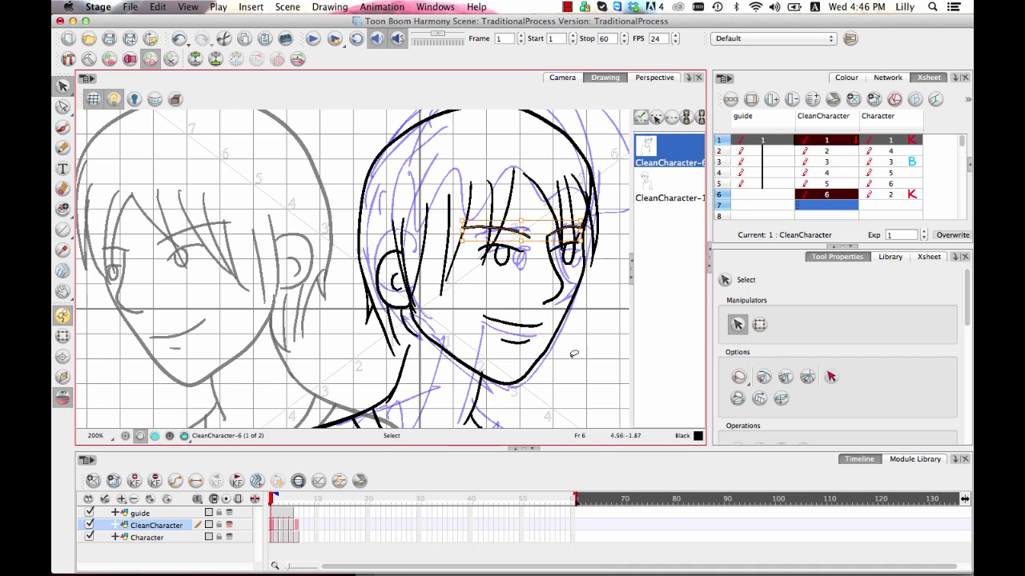
Clear the Shift and Trace setup from the Drawing view and make CleanCharacter drawing 5 current
key("f")
key("g")
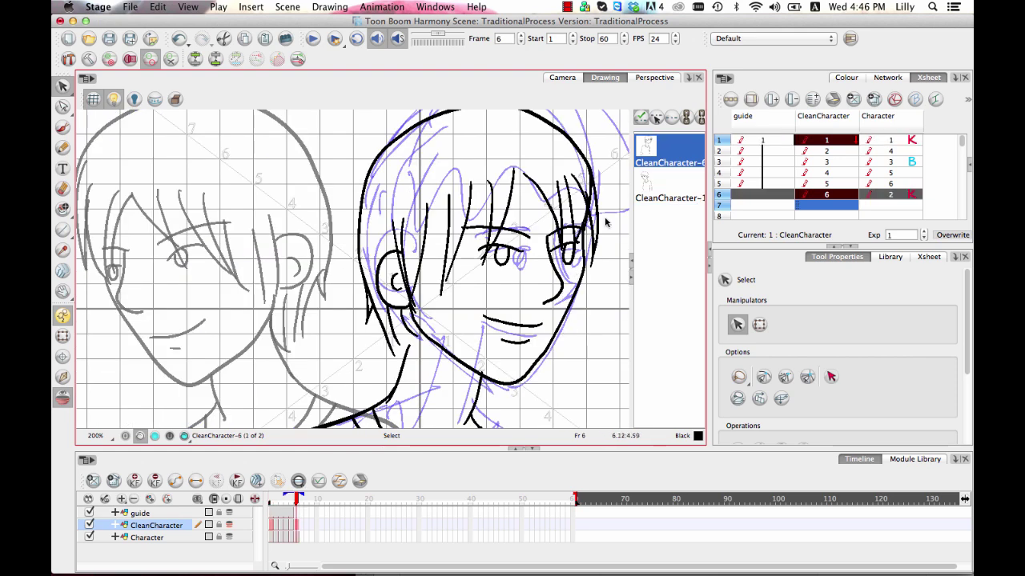
right_click(679, 140)
left_click(721, 217)
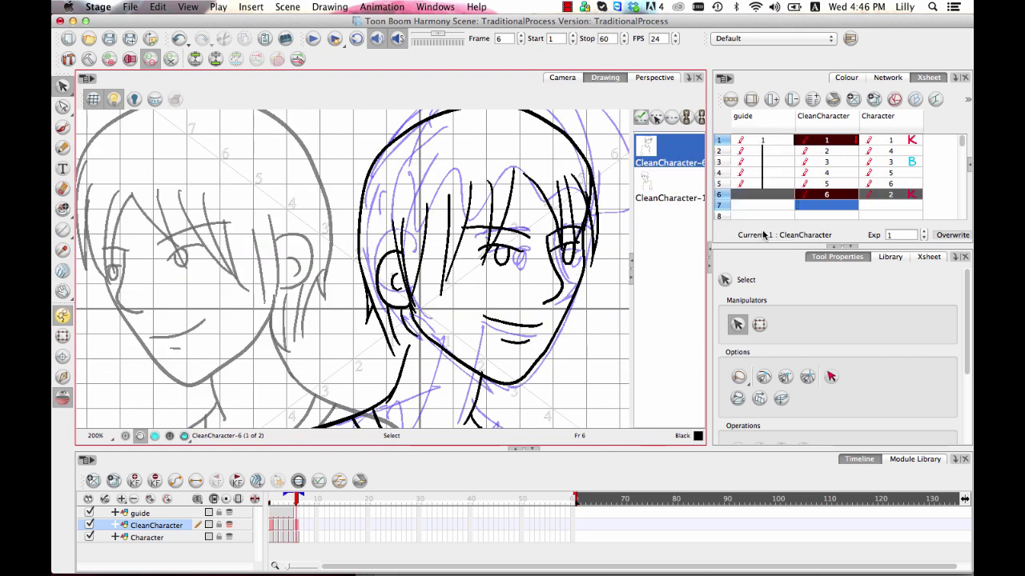
left_click(61, 404)
left_click(828, 184)
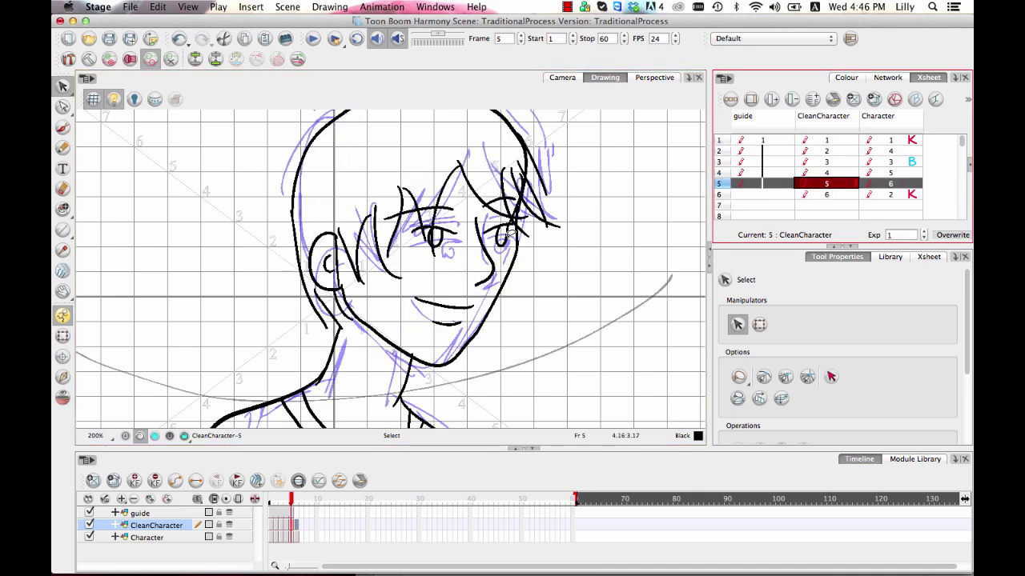
Delete both eyebrows on frame 5 and paste in the revised pair from frame 6
left_click(453, 201)
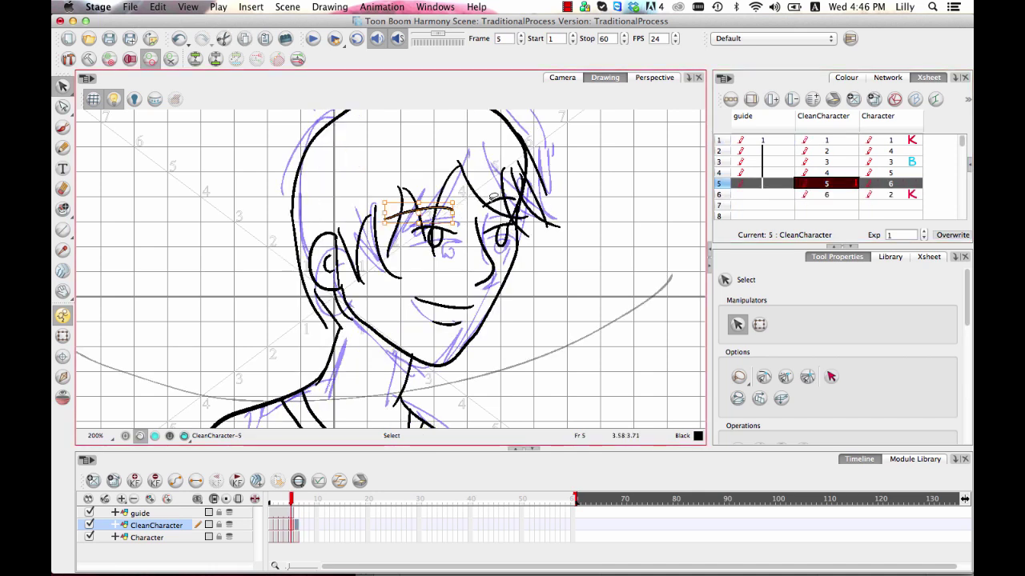
left_click(493, 190, "shift")
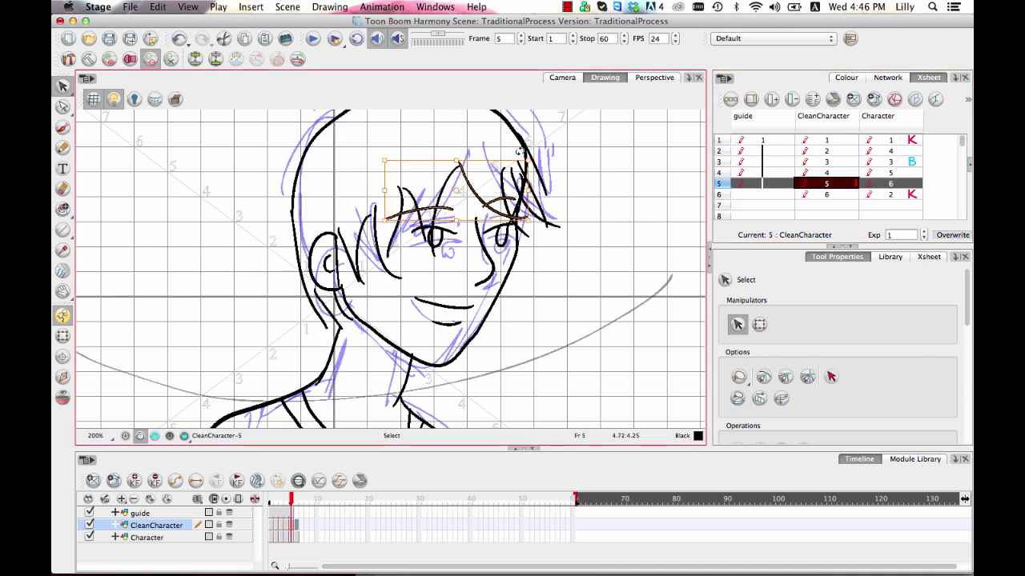
left_click(507, 222)
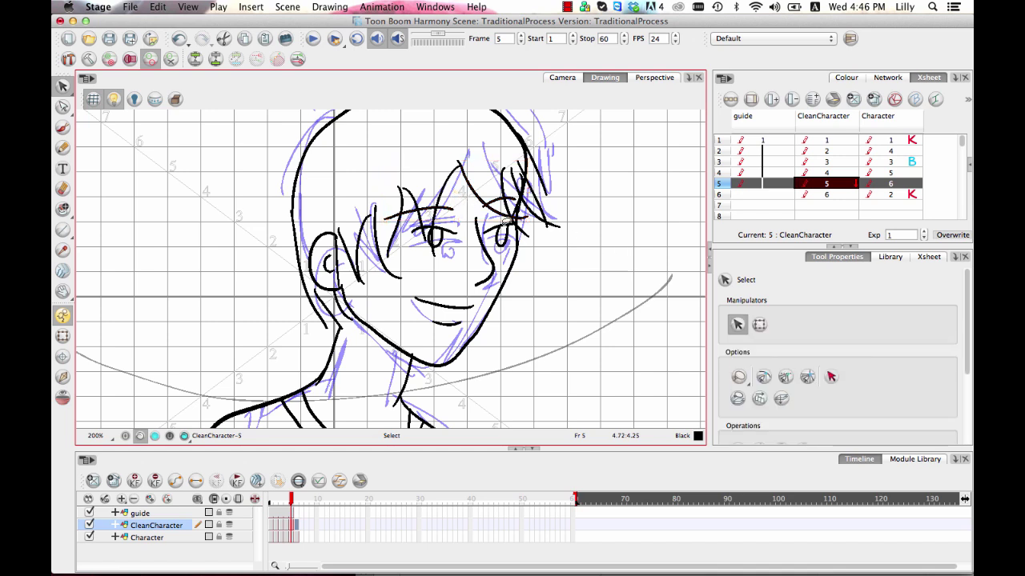
left_click(449, 205)
key("Delete")
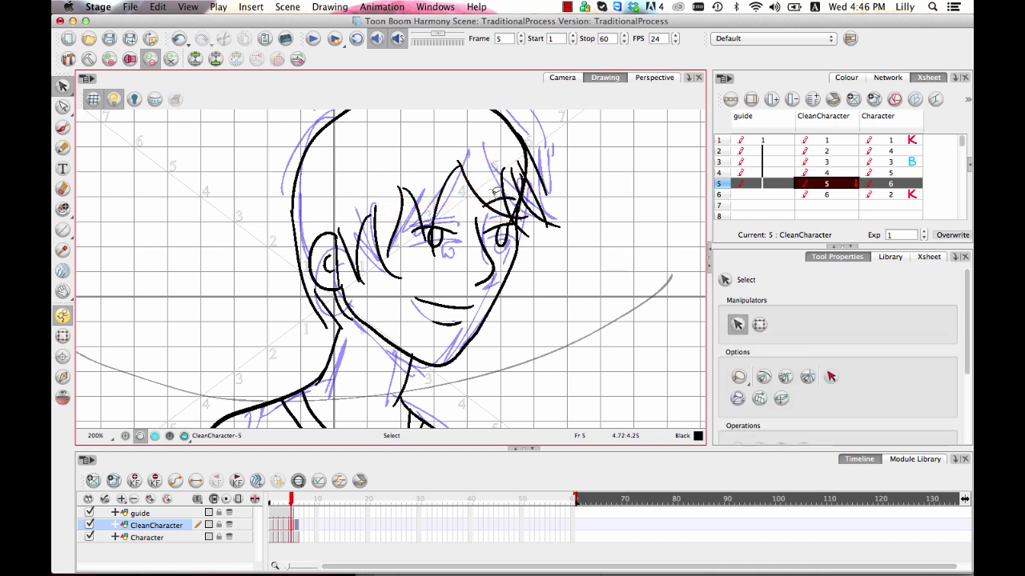
left_click(507, 197)
key("Delete")
key("super+z")
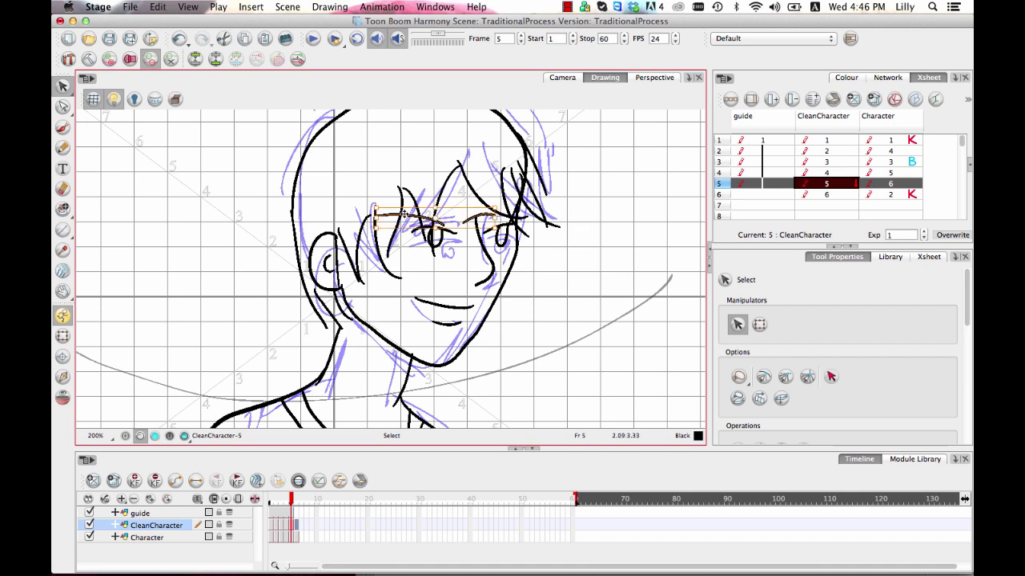
Move the pasted eyebrows on frame 5 into place above the character's eyes and go back to frame 1
left_click_drag(409, 218, 433, 210)
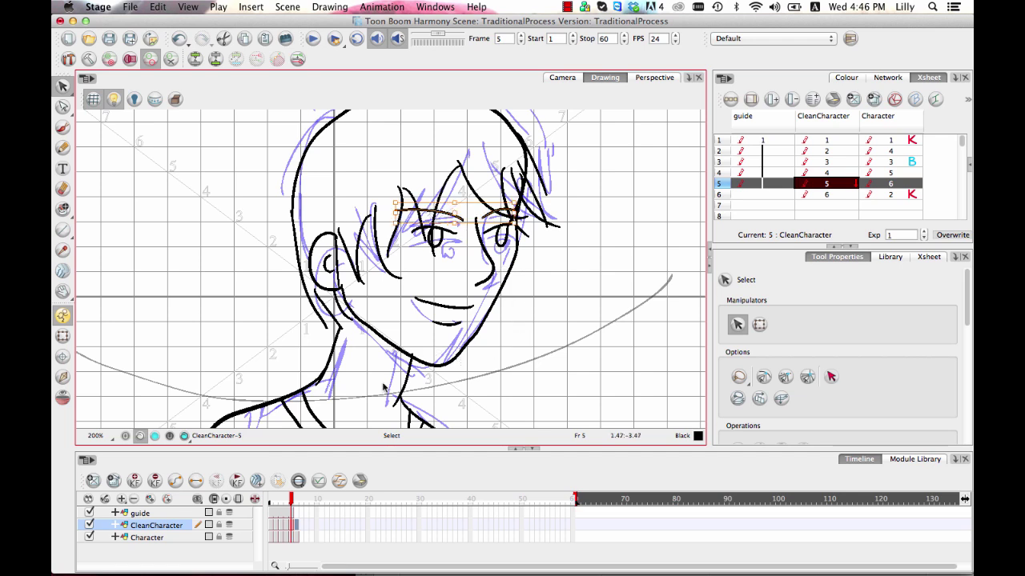
key("comma")
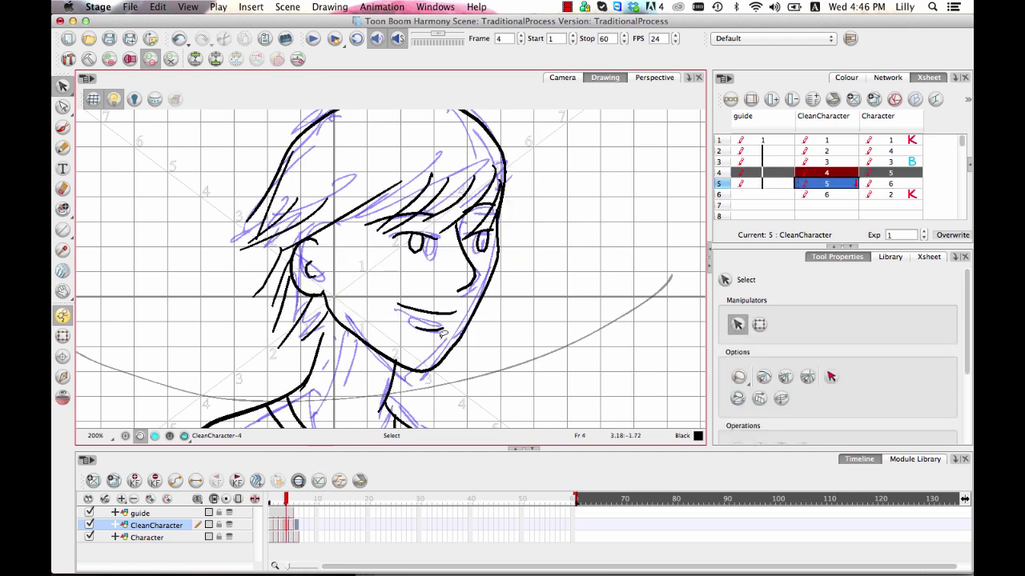
key("comma")
key("comma")
key("comma")
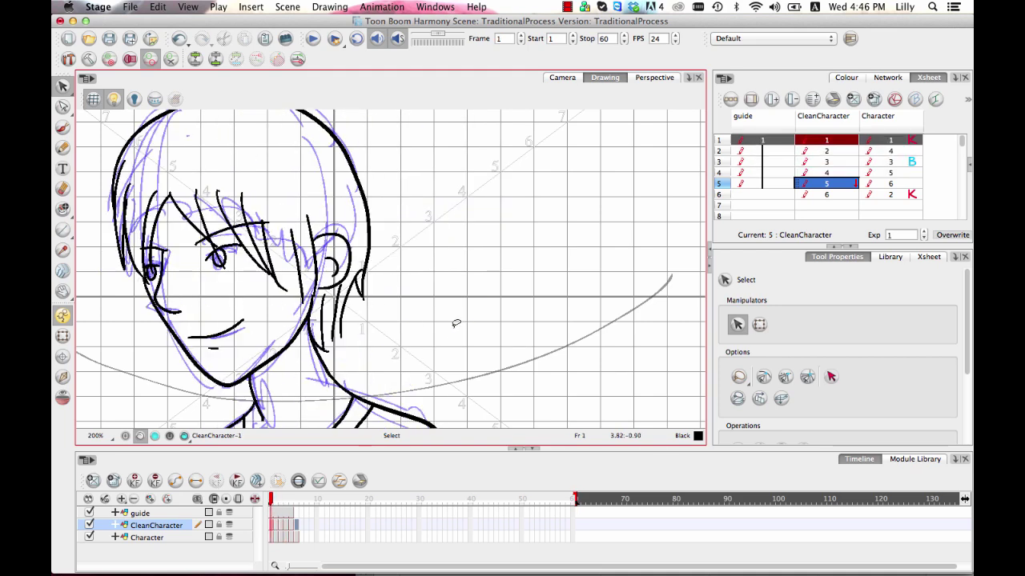
Turn off the light table and the grid in the Drawing view so only the clean drawing shows
key("space")
left_click_drag(486, 293, 496, 295)
key("1")
key("1")
key("1")
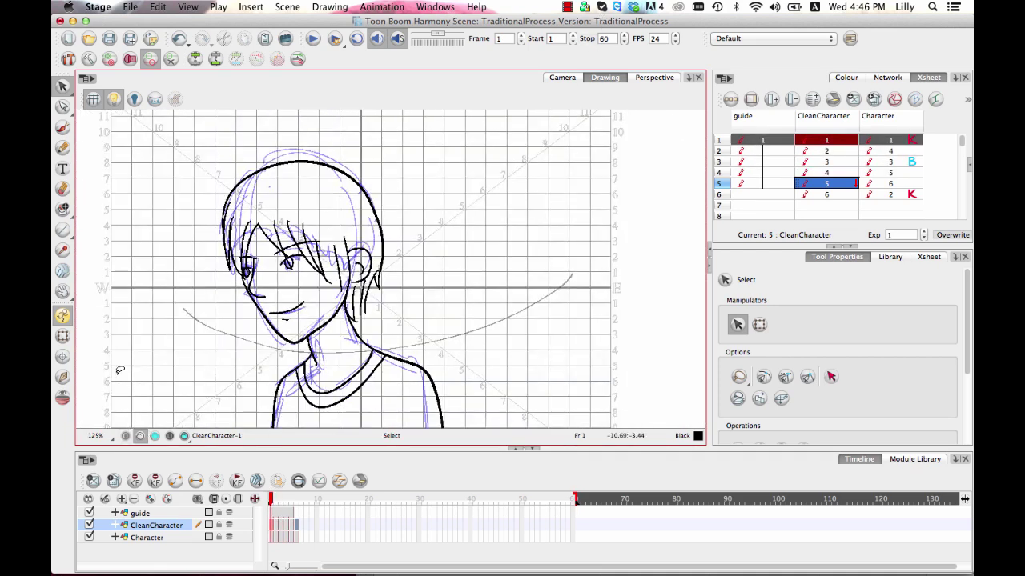
left_click(115, 99)
key("space")
left_click_drag(410, 270, 422, 244)
key("1")
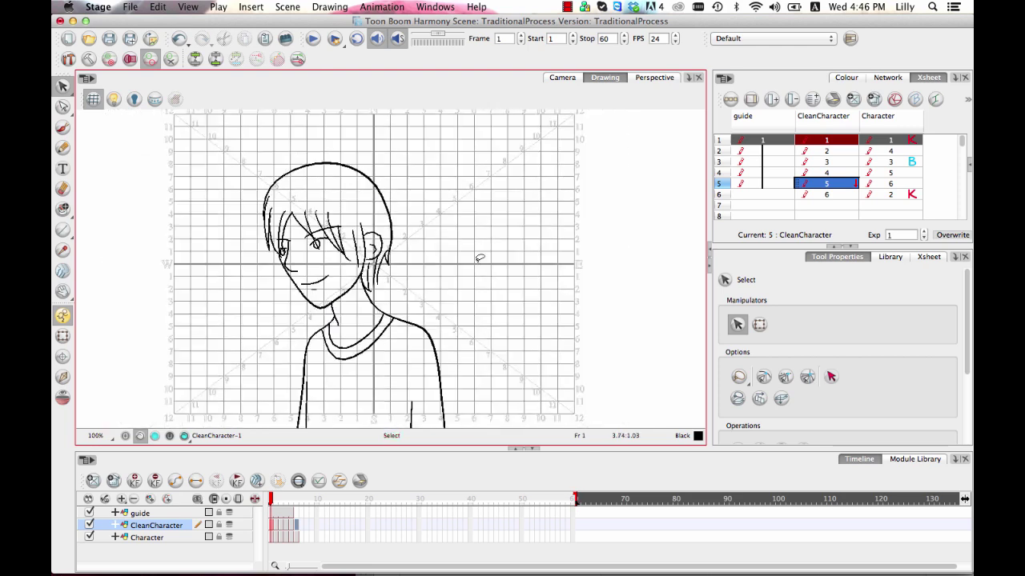
key("1")
key("space")
left_click_drag(504, 313, 510, 313)
key("2")
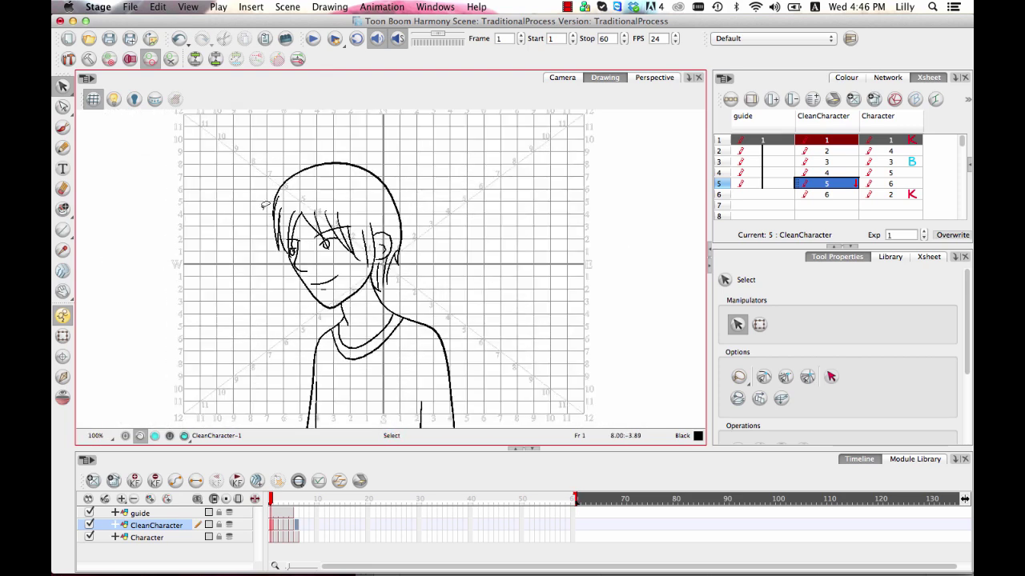
left_click(93, 100)
left_click_drag(597, 287, 606, 275)
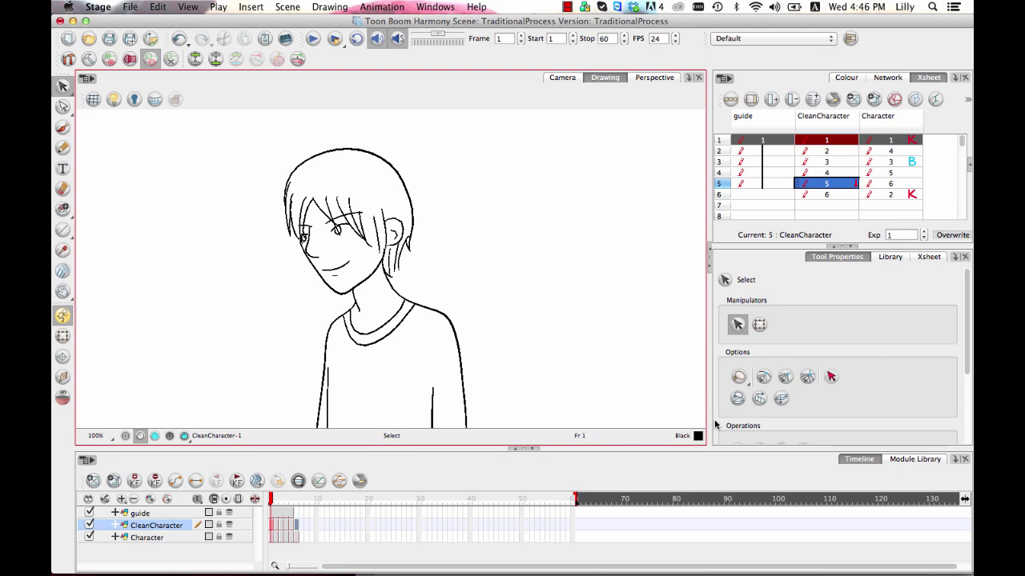
Flip back and forth through the CleanCharacter frames to check the head turn and the consistency of the clothing lines
key("period")
key("period")
key("period")
key("period")
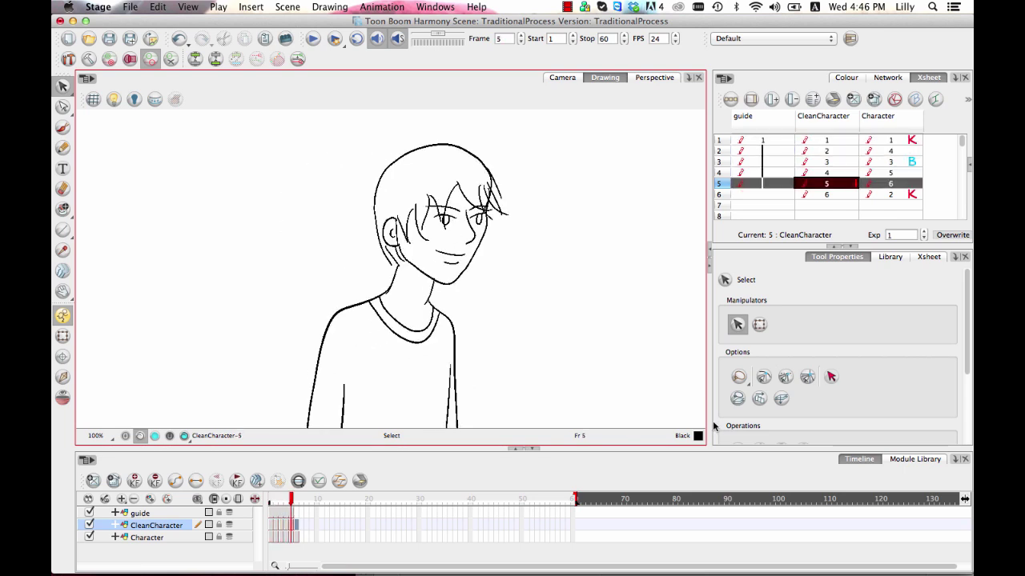
key("period")
key("comma")
key("comma")
key("comma")
key("comma")
key("comma")
key("comma")
key("period")
key("period")
key("period")
key("period")
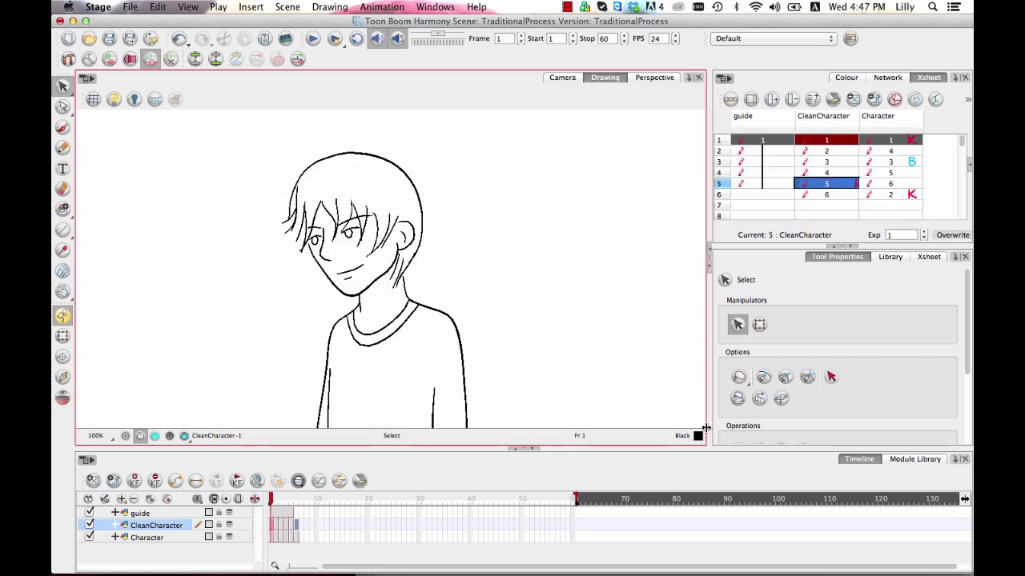
key("period")
key("comma")
key("comma")
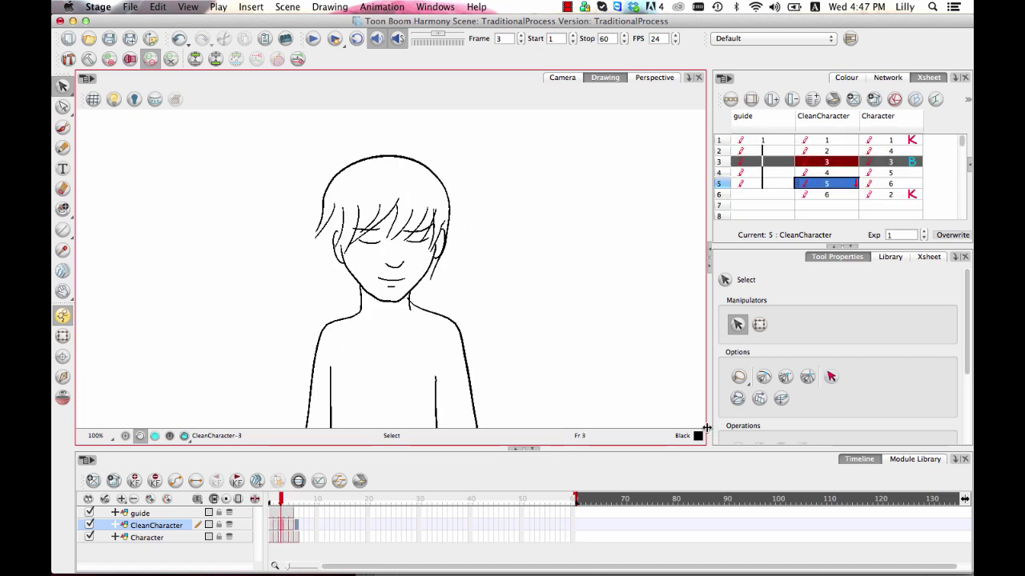
key("period")
key("comma")
key("period")
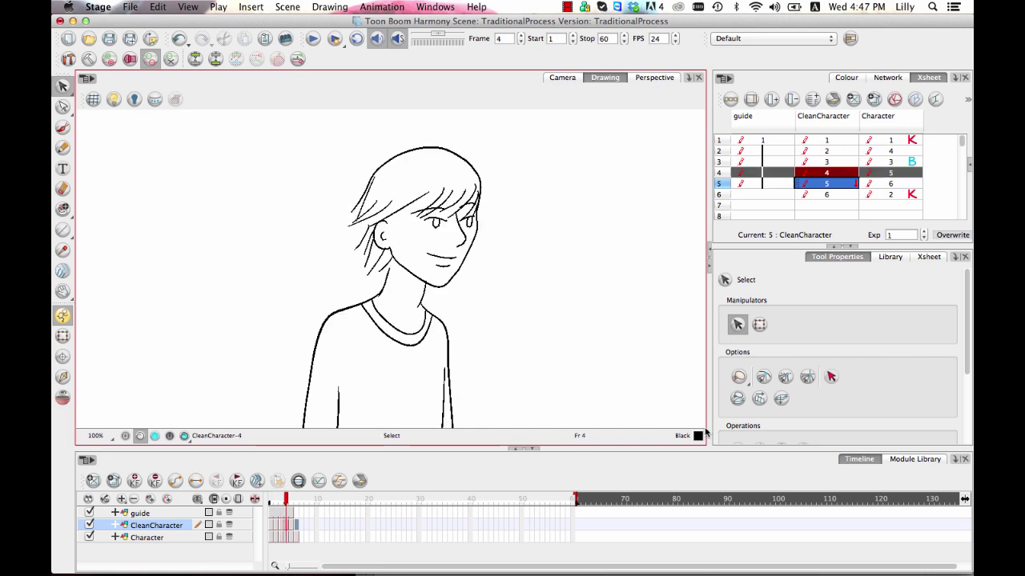
key("comma")
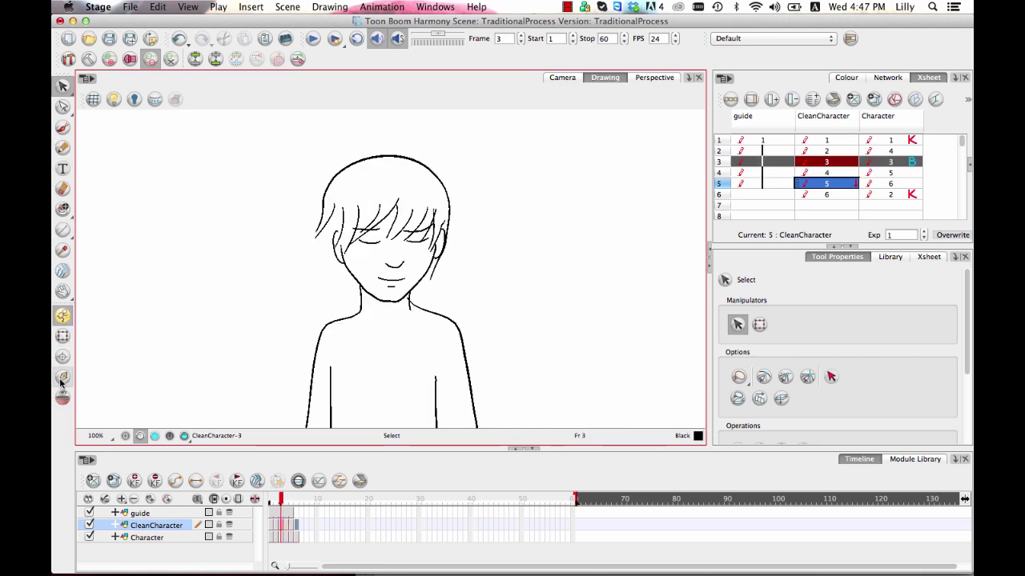
Check CleanCharacter drawing 3 against its neighbours with onion skin, draw the shirt's missing inner and outer collar curves, and activate the Cutter
left_click(64, 396)
key("2")
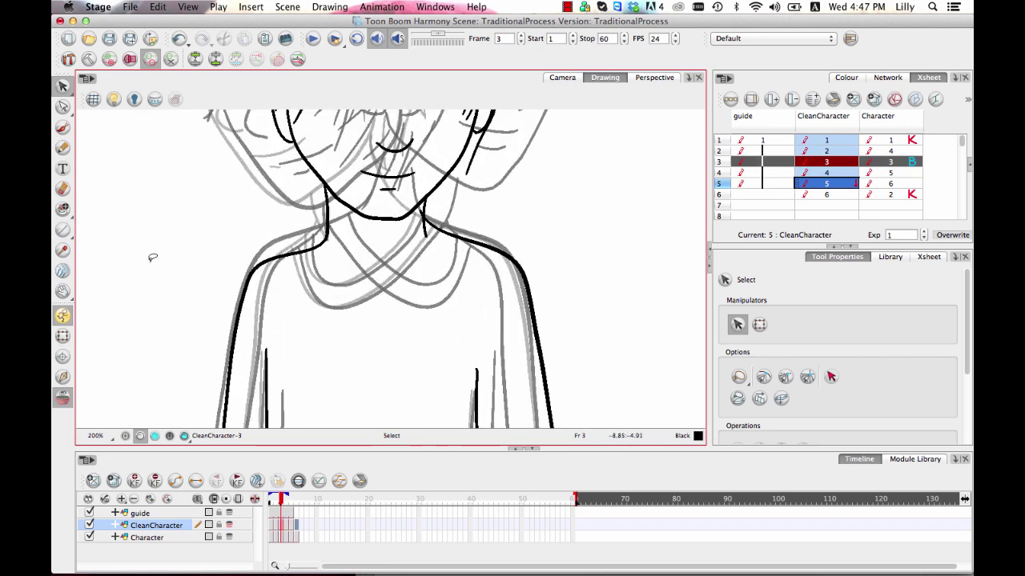
left_click(471, 240)
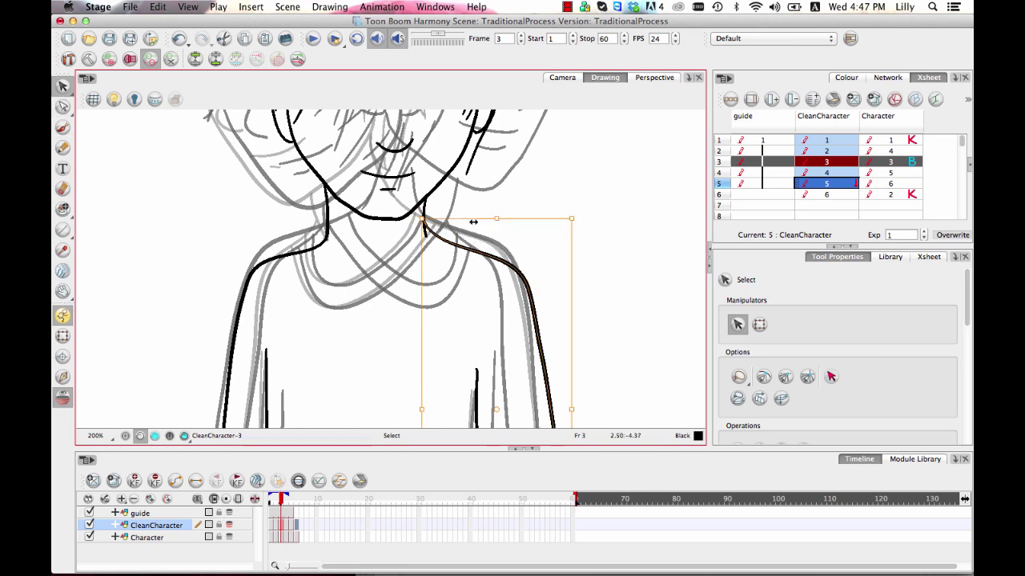
left_click_drag(610, 287, 624, 153)
key("1")
key("1")
key("alt+slash")
key("2")
key("2")
key("2")
left_click_drag(359, 125, 394, 269)
mouse_move(355, 218)
left_mouse_down()
mouse_move(399, 278)
mouse_move(499, 205)
mouse_move(499, 254)
mouse_move(519, 218)
left_mouse_up()
key("alt+t")
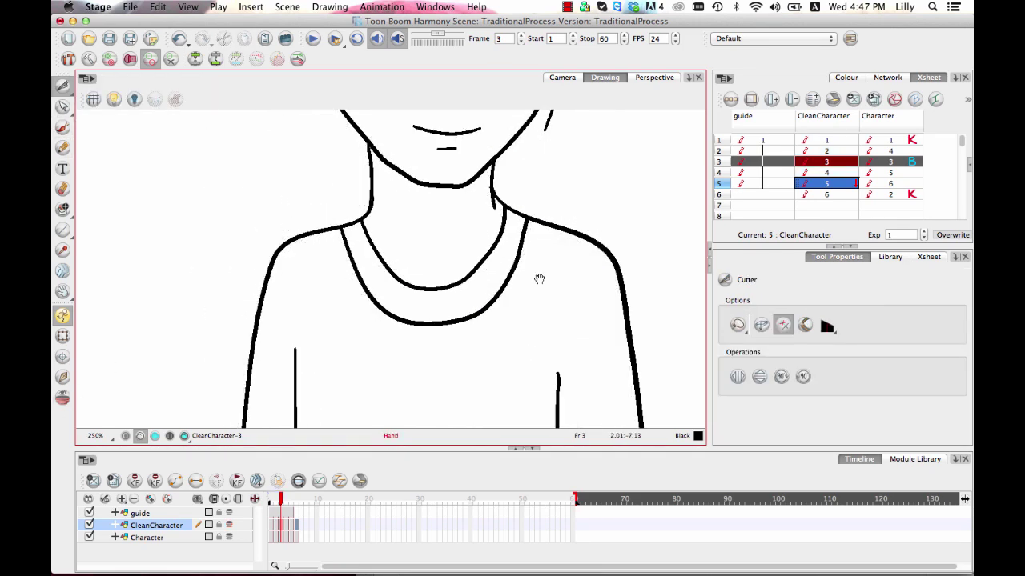
Flip through all six CleanCharacter drawings to review the sequence with the added collar on frame 3
key("period")
key("comma")
key("comma")
key("comma")
key("comma")
key("comma")
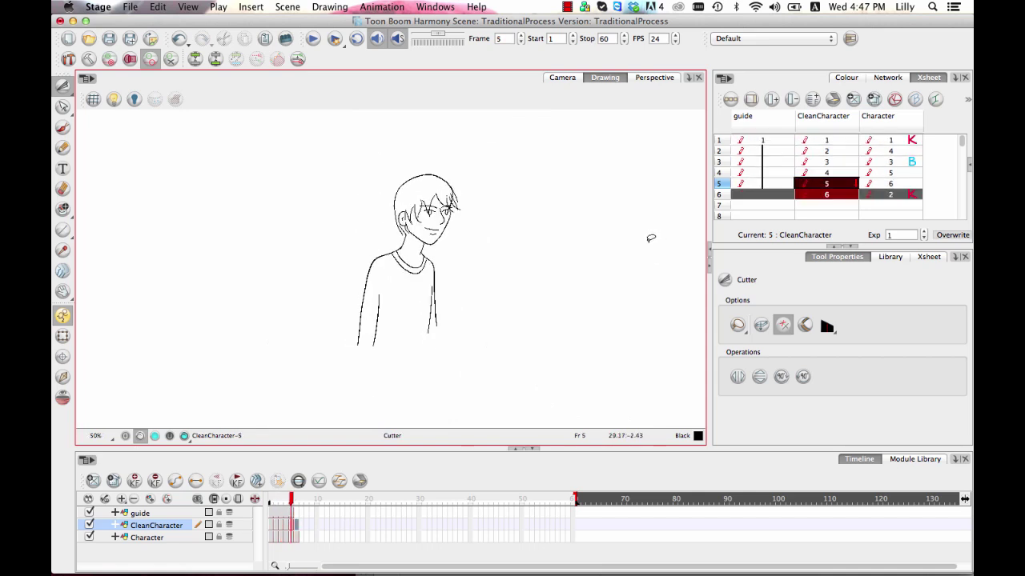
key("period")
key("period")
key("period")
key("period")
key("period")
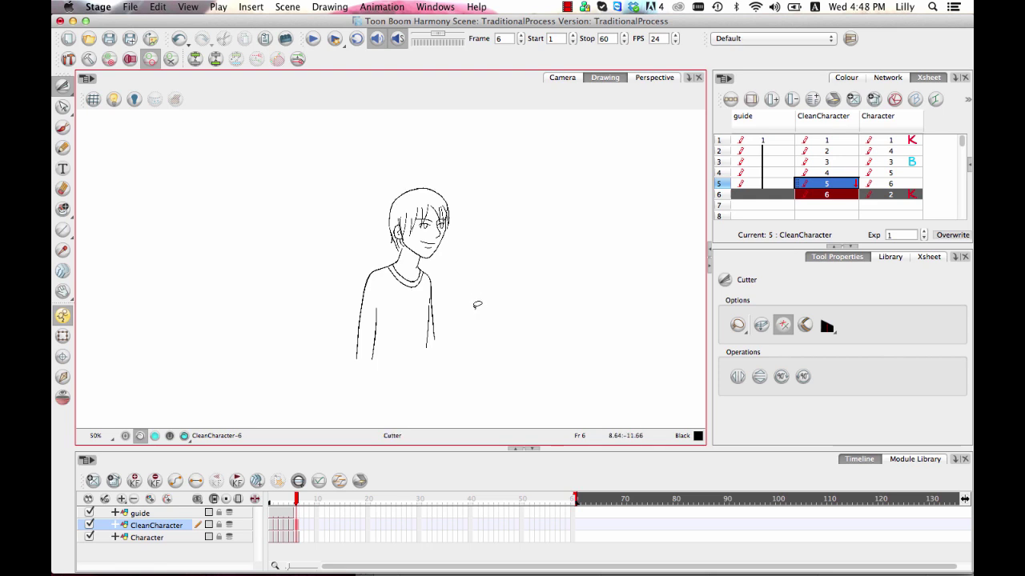
key("2")
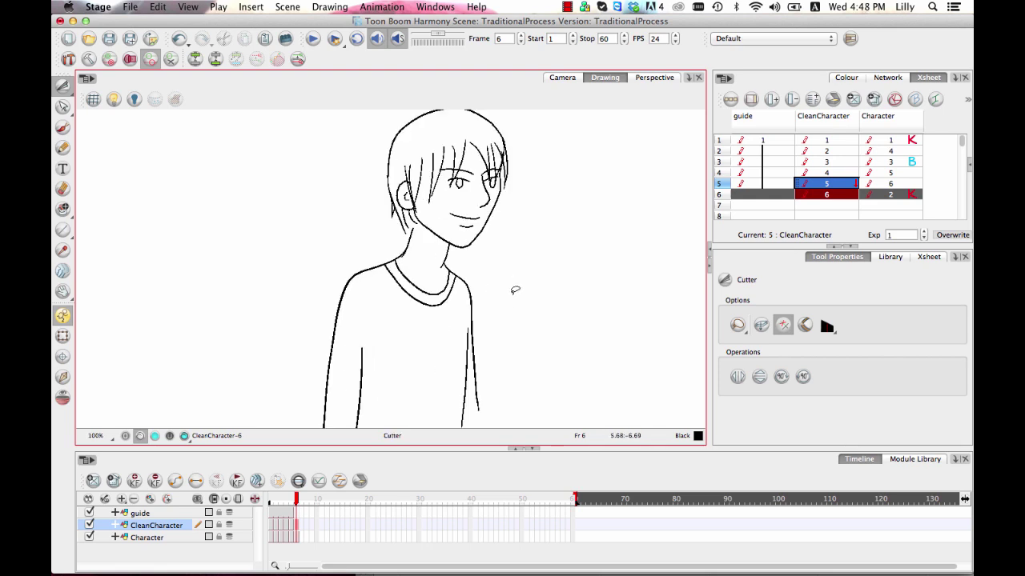
key("d")
key("comma")
key("comma")
key("comma")
key("comma")
key("comma")
key("comma")
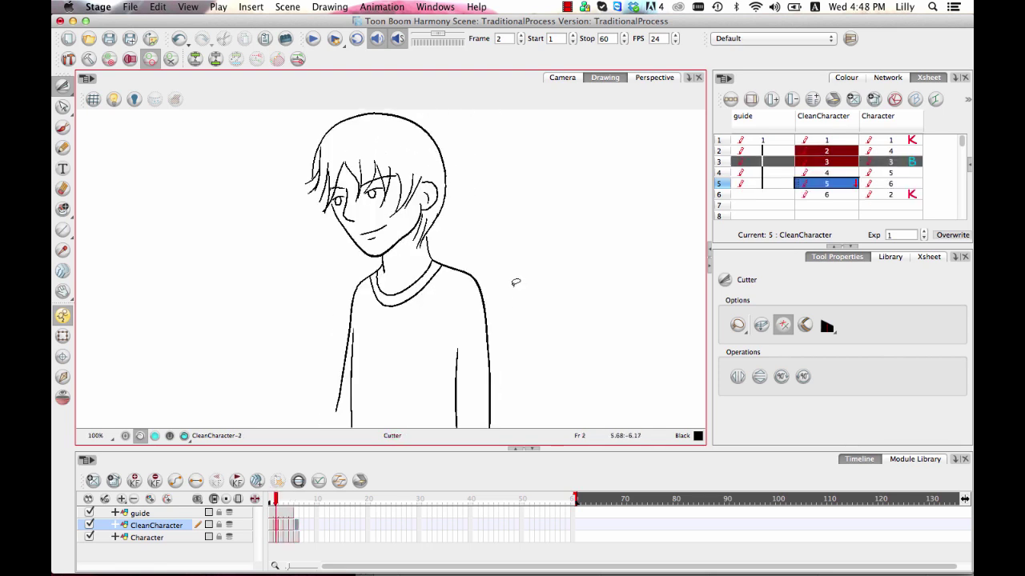
key("period")
key("period")
key("period")
key("period")
key("period")
key("period")
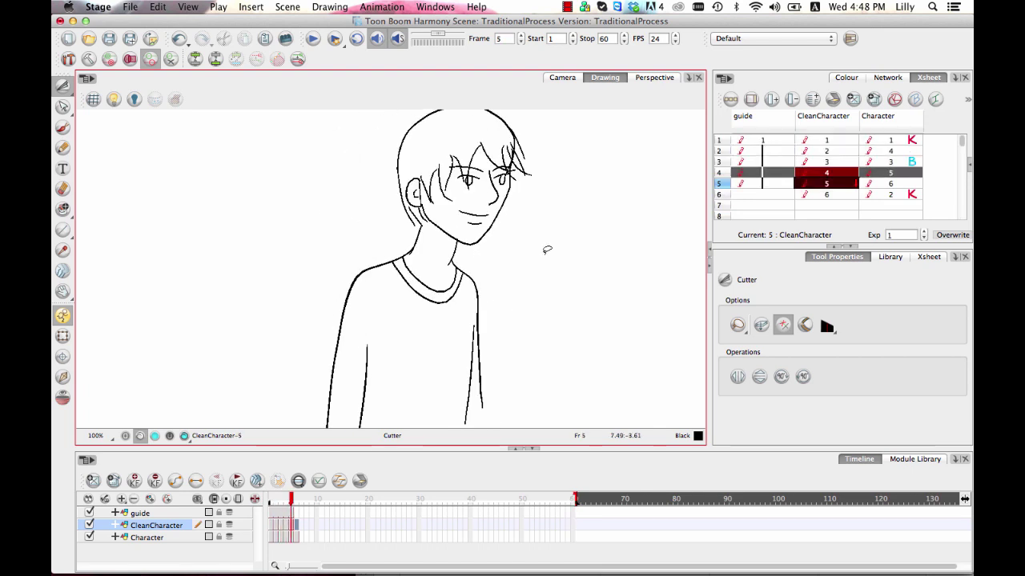